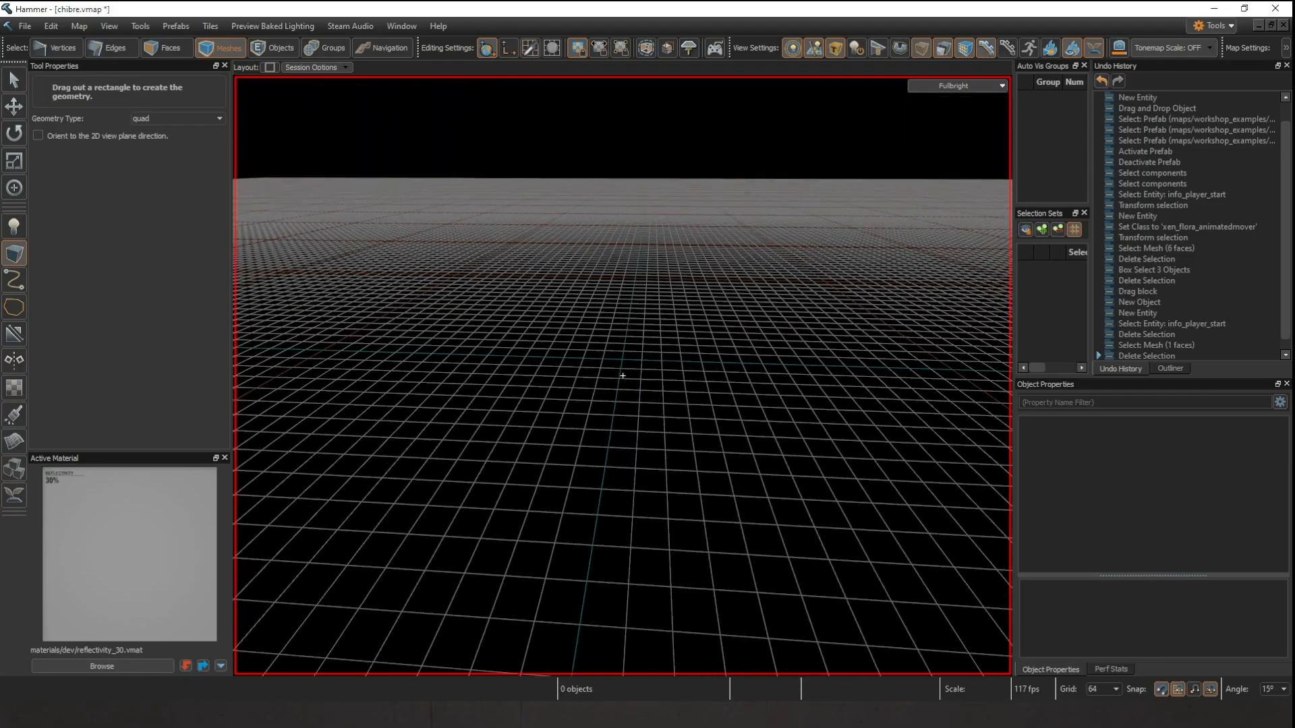
Create a large flat quad mesh on the ground grid as the map's floor.
right_drag(623, 375, 640, 413)
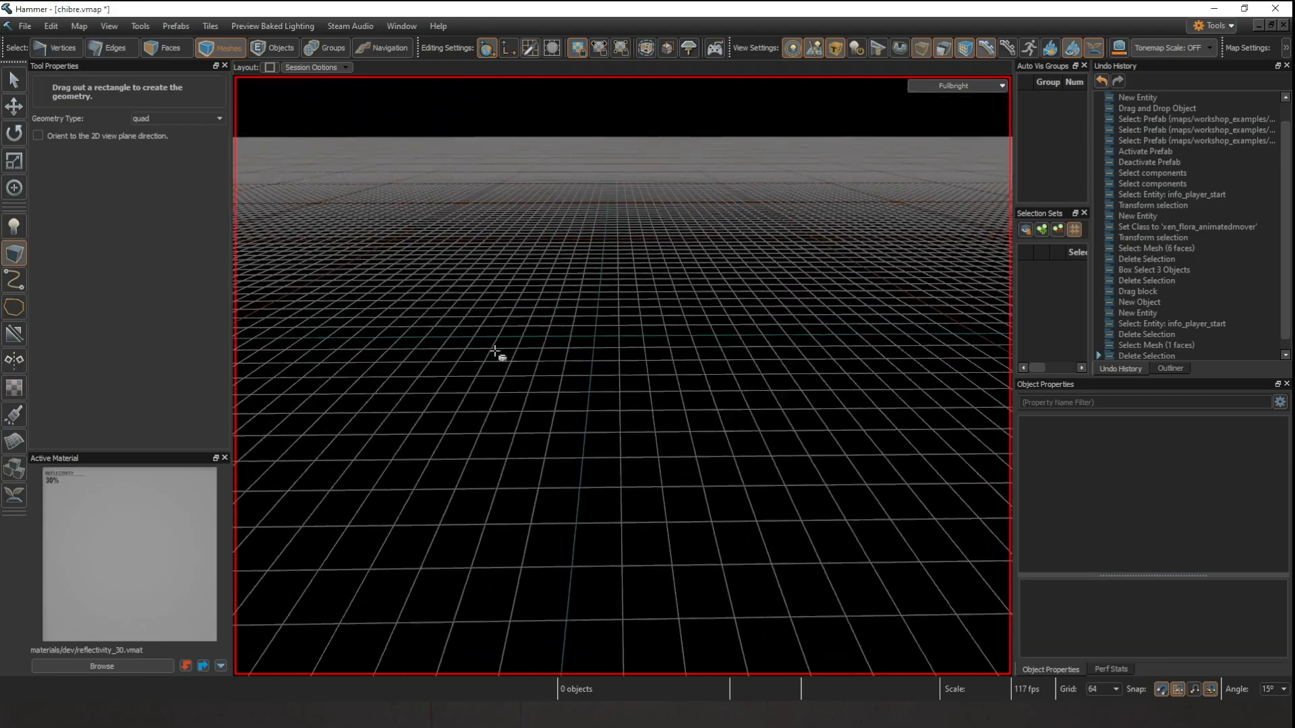
drag(457, 302, 568, 379)
key(Return)
Place an info_player_start entity on the floor near its edge.
right_drag(747, 497, 660, 496)
key(w)
click(14, 227)
click(426, 389)
right_drag(497, 432, 622, 375)
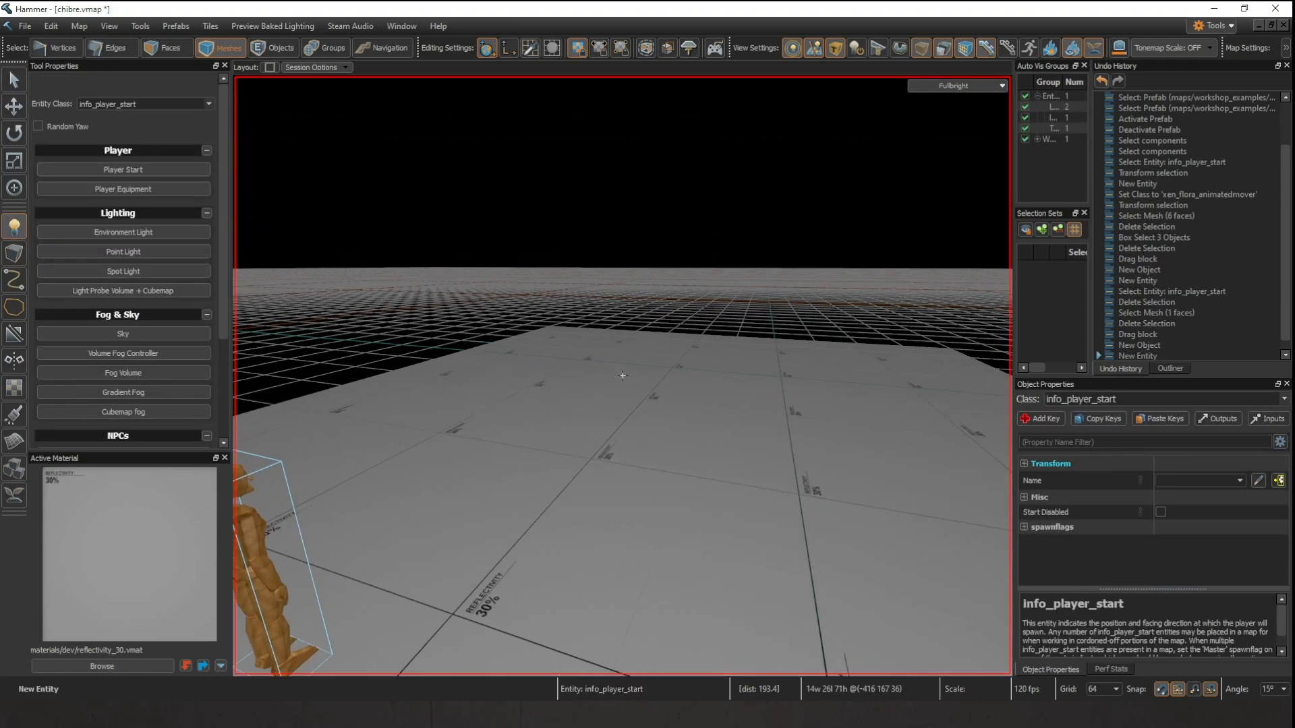
Open a floating asset browser and filter the prefabs by "env".
click(116, 23)
mouse_move(156, 41)
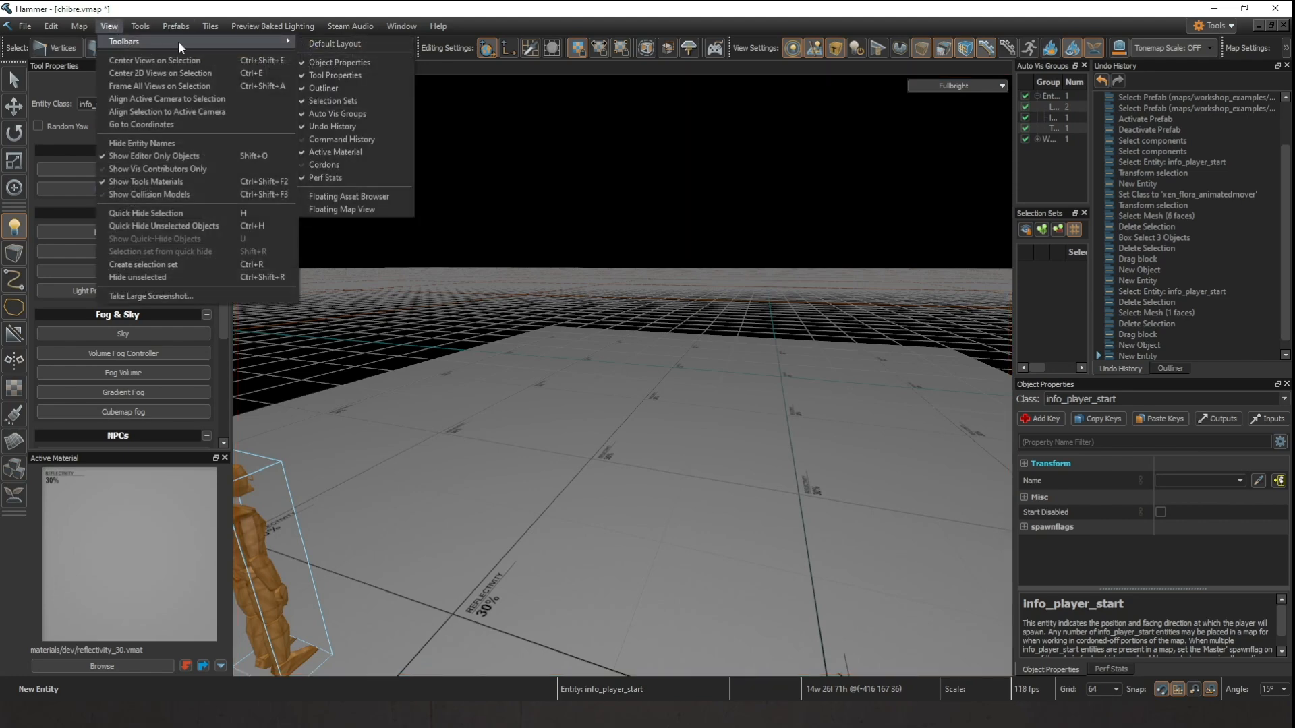
click(354, 197)
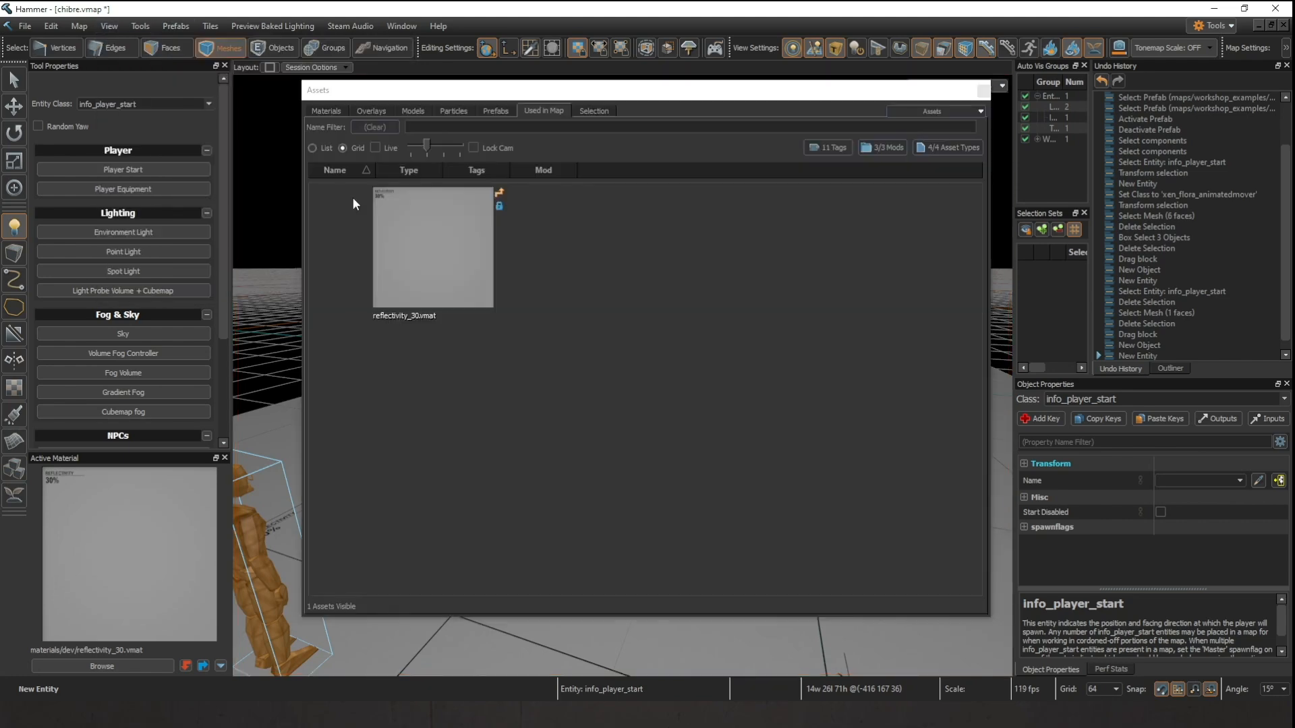
click(490, 111)
click(459, 132)
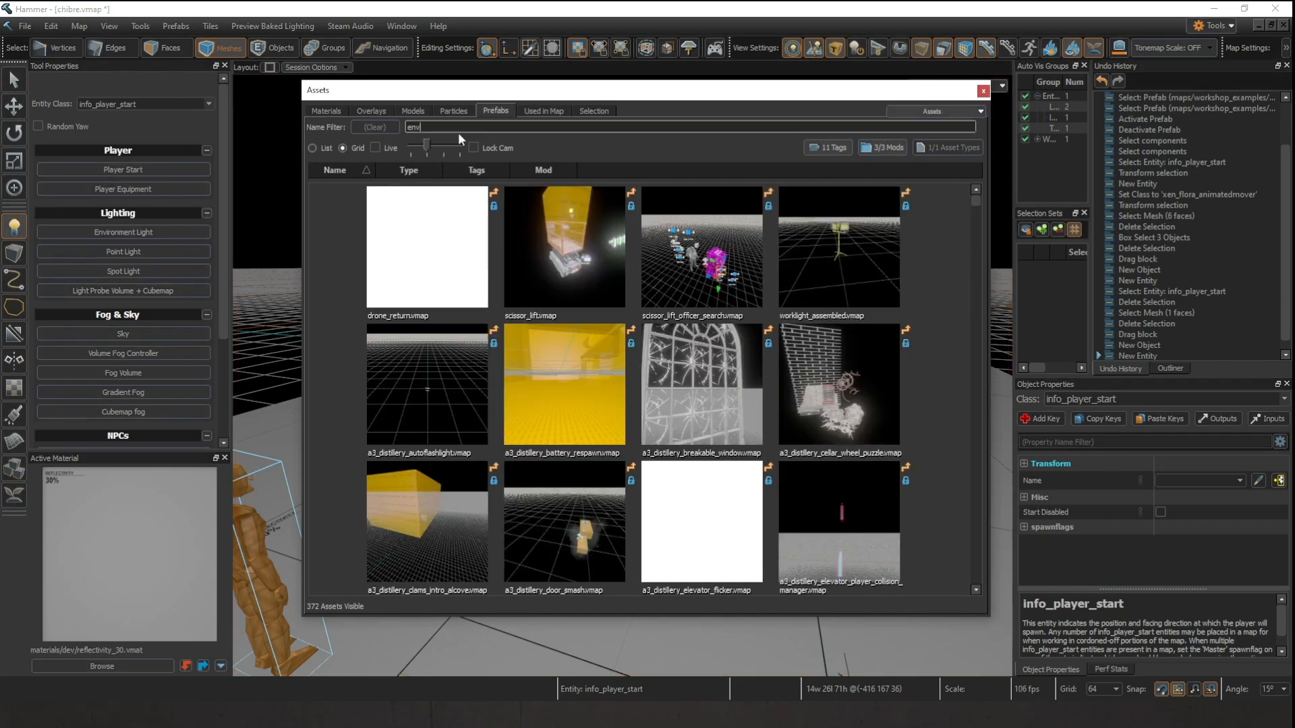
text(env)
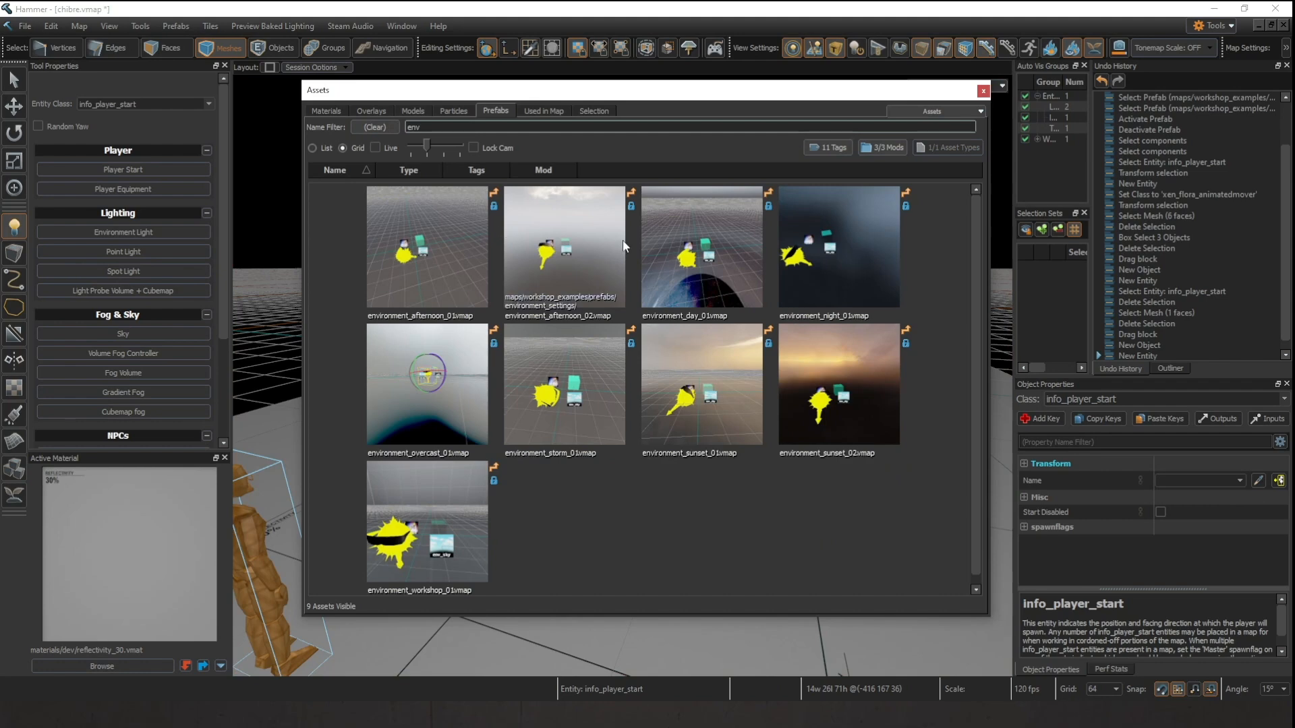
Place the environment_afternoon_02 prefab in the map and close the asset browser.
drag(568, 229, 398, 360)
drag(360, 472, 287, 426)
click(983, 92)
drag(743, 252, 622, 377)
scroll(623, 376, up, 10)
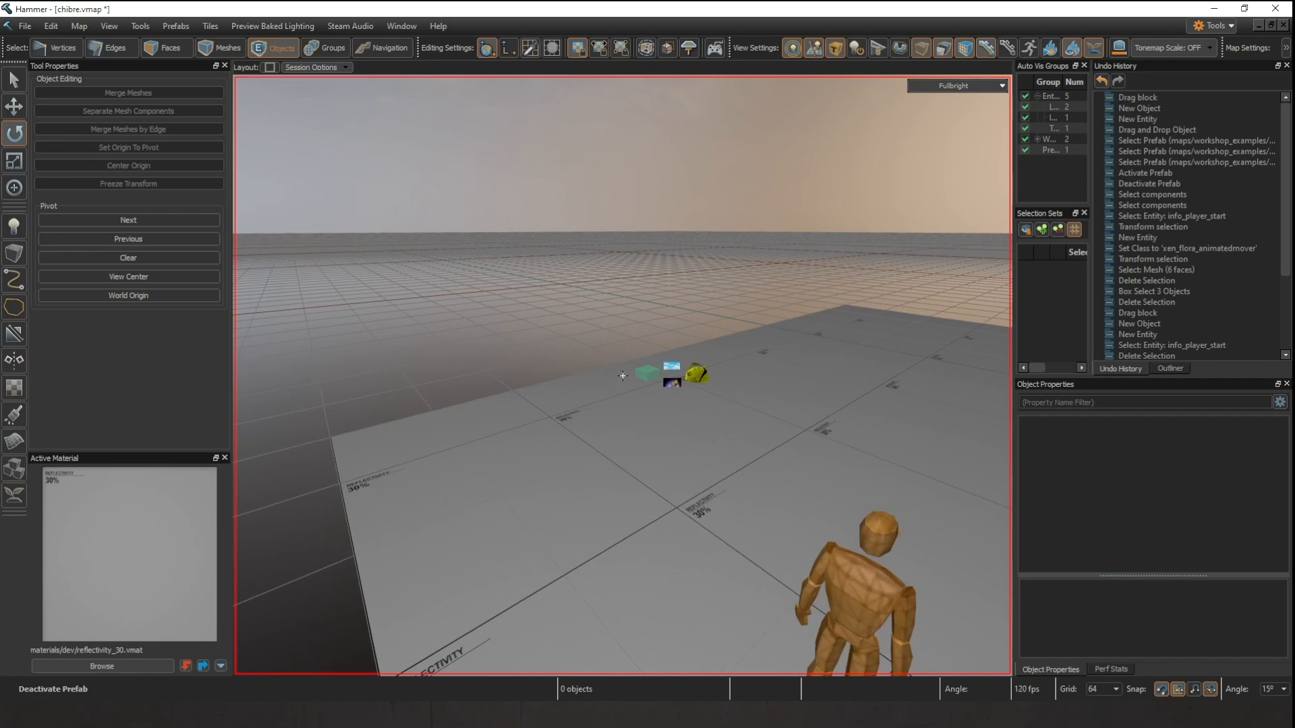
Build the map with the Fast Compile preset, check it in the engine and return to the Hammer editor.
key(w)
key(w)
key(s)
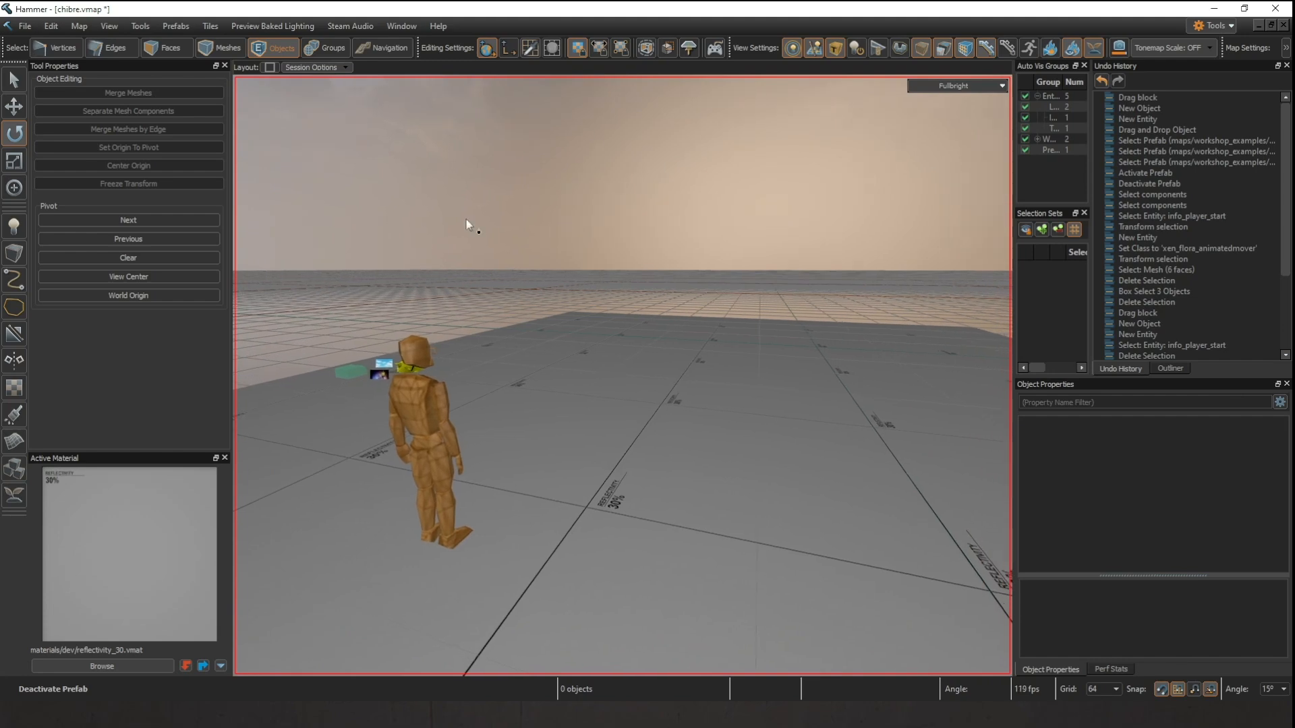
key(F9)
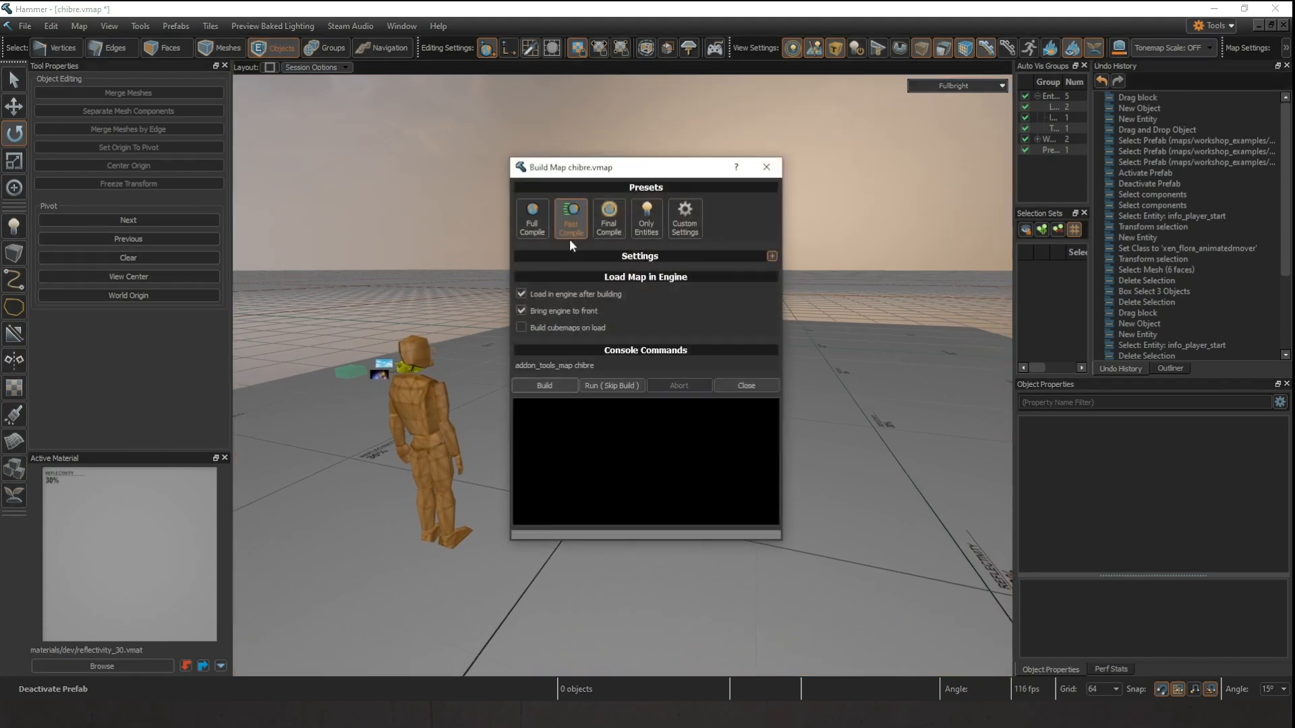
click(543, 385)
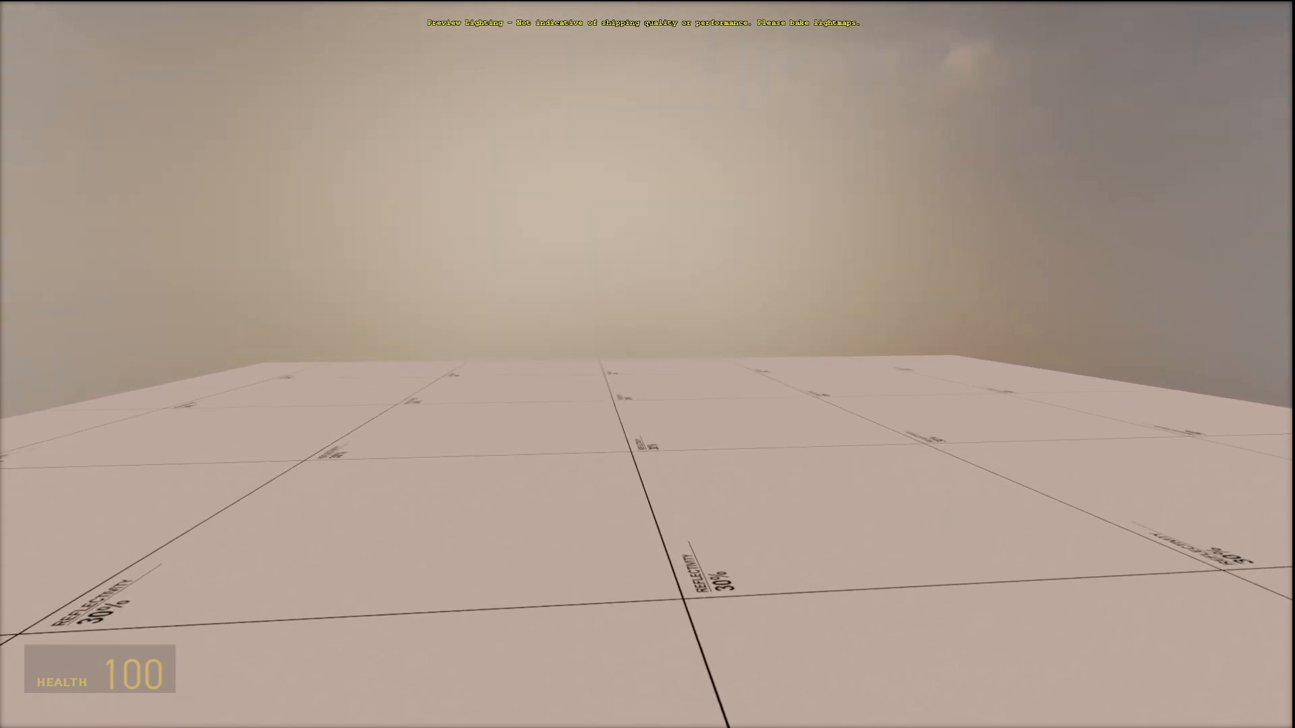
key(alt+Tab)
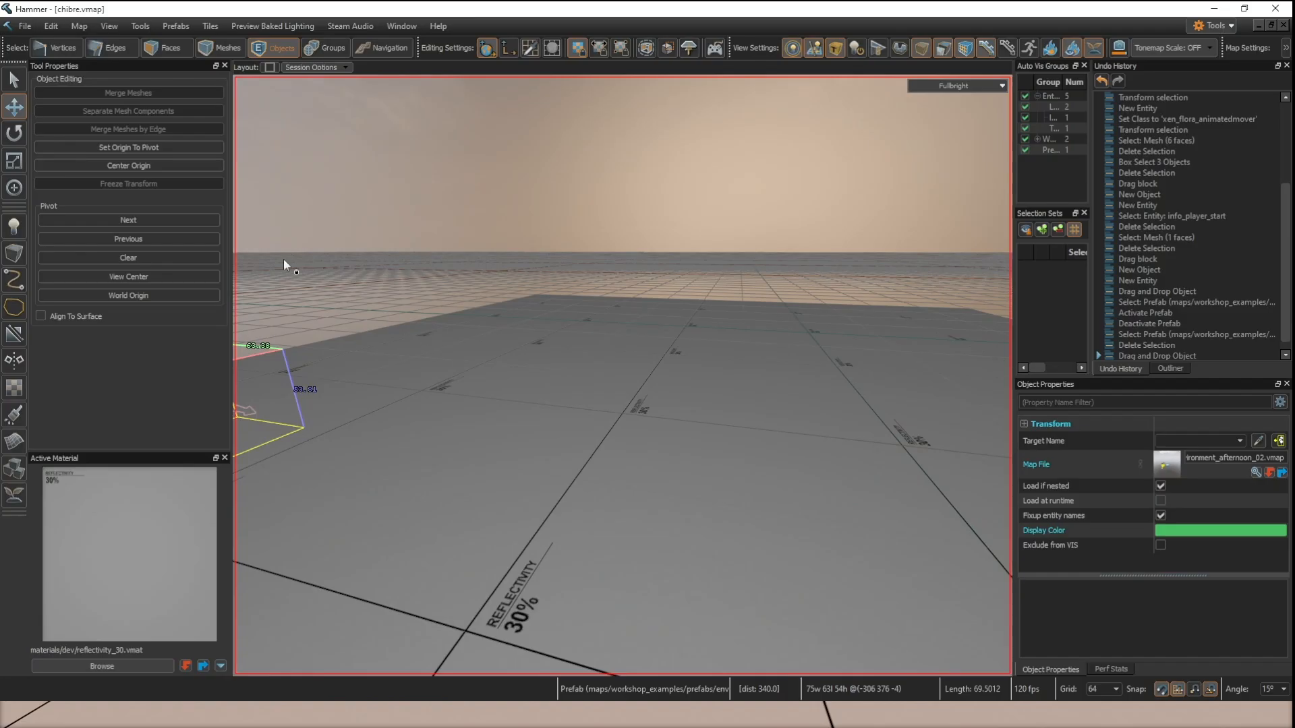
Place a second info_player_start entity on the floor in front of the camera.
click(14, 227)
click(658, 428)
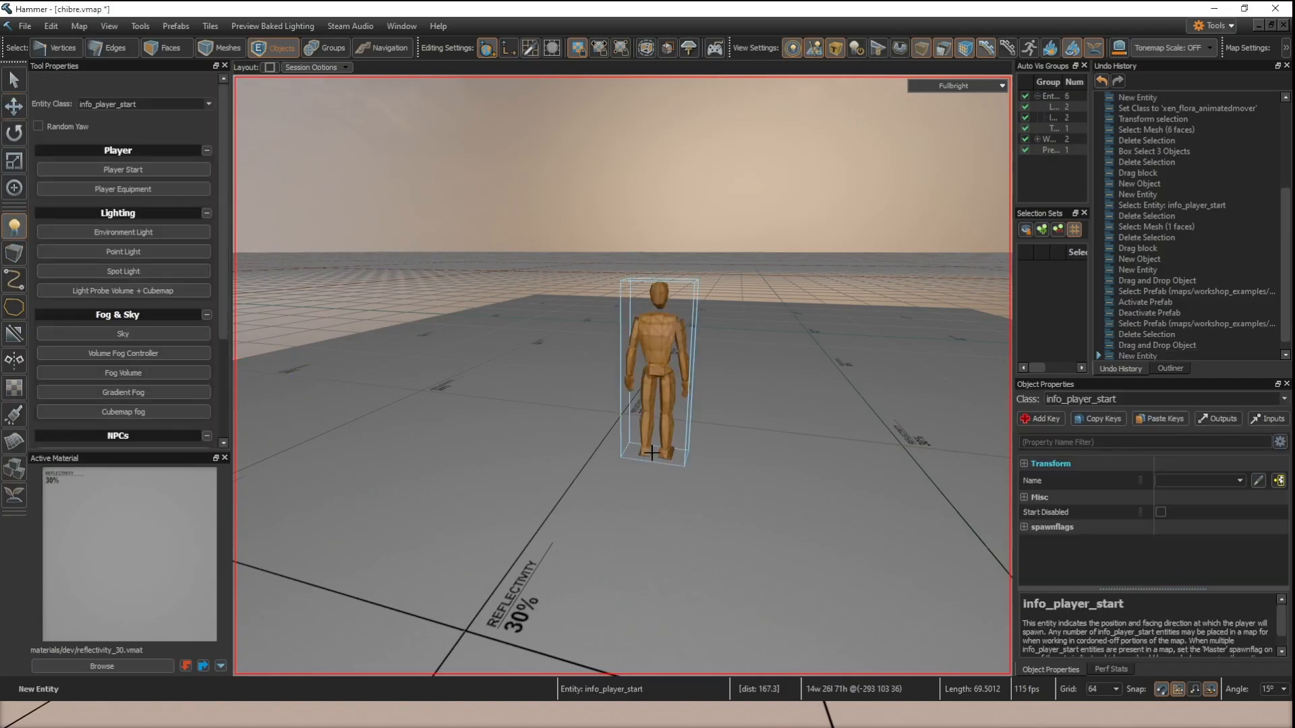
right_drag(622, 375, 610, 461)
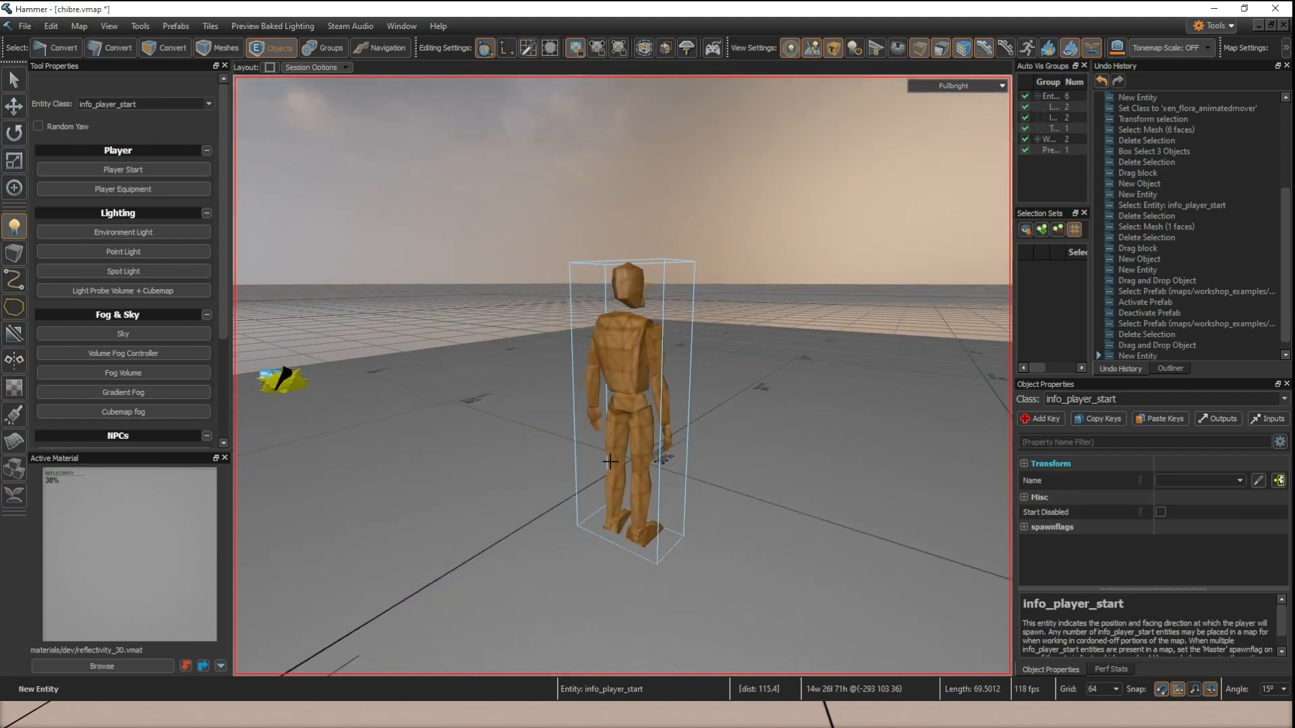
Set the newly placed entity's class to npc_pigeon and close its properties.
key(alt+Return)
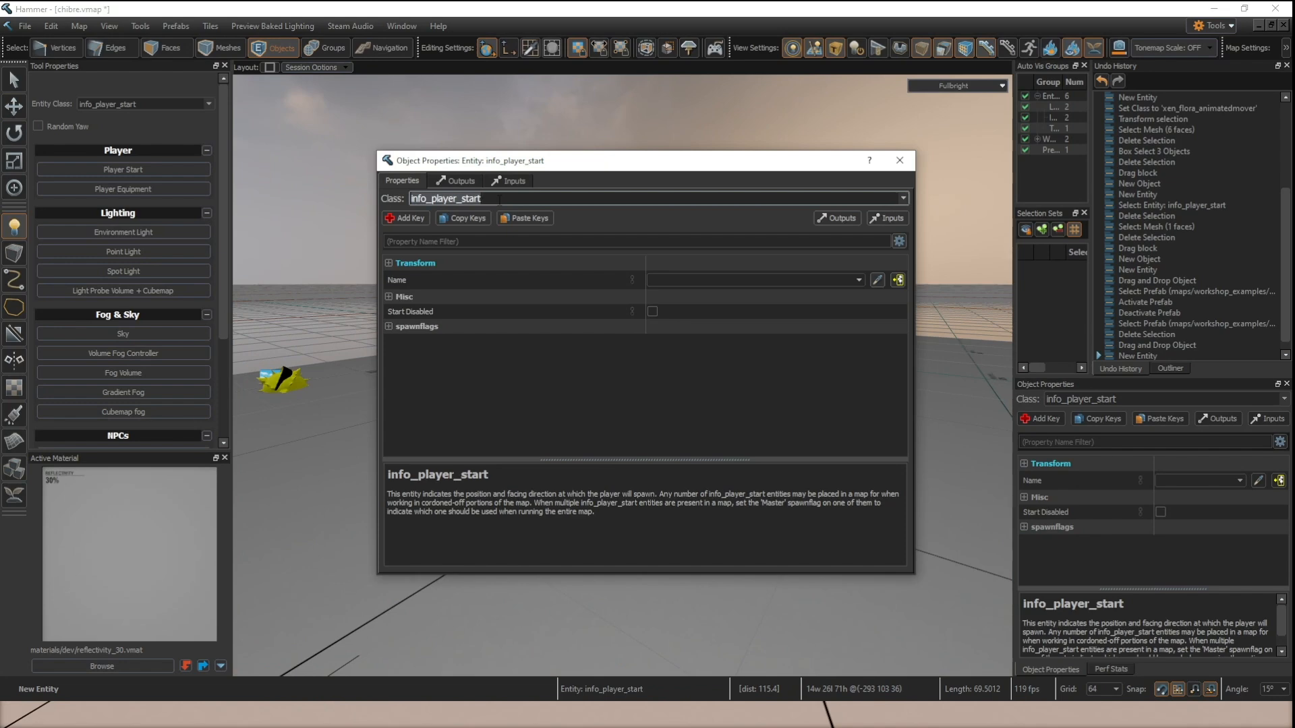
text(npc_p)
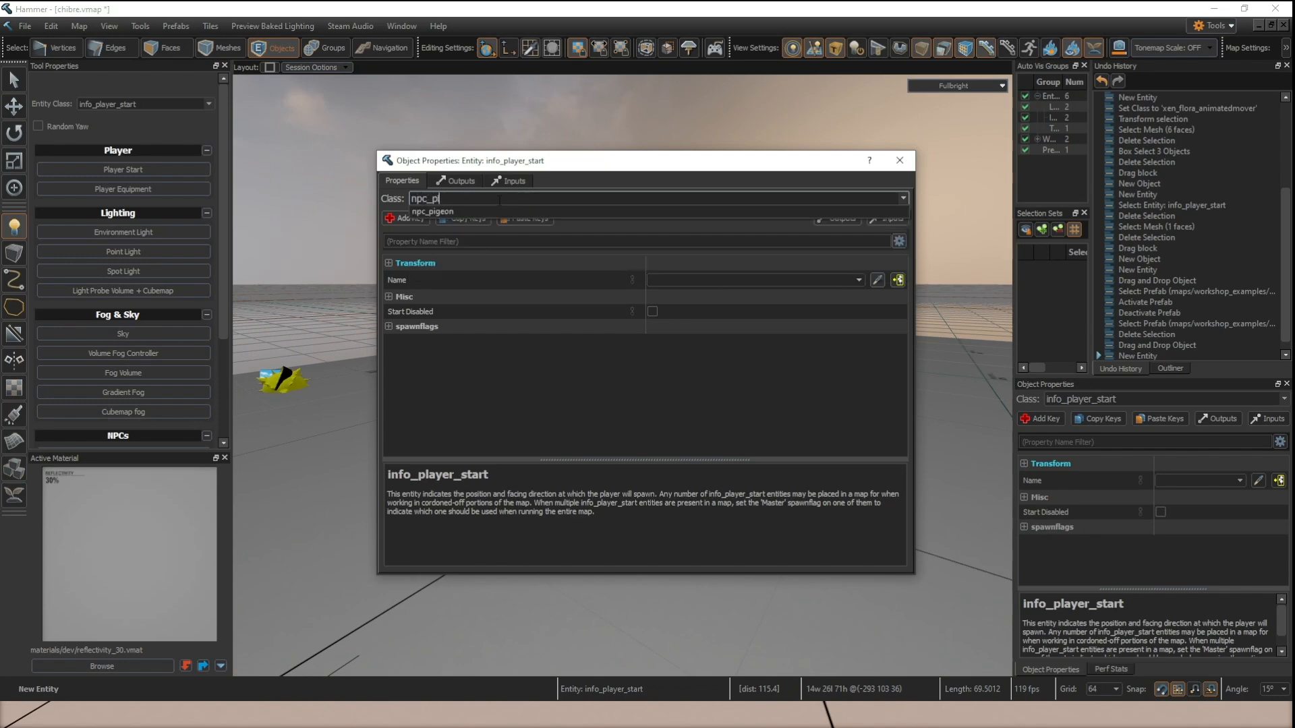
key(Down)
key(Return)
click(902, 163)
Examine the pigeon entity up close from several sides.
key(z)
key(w)
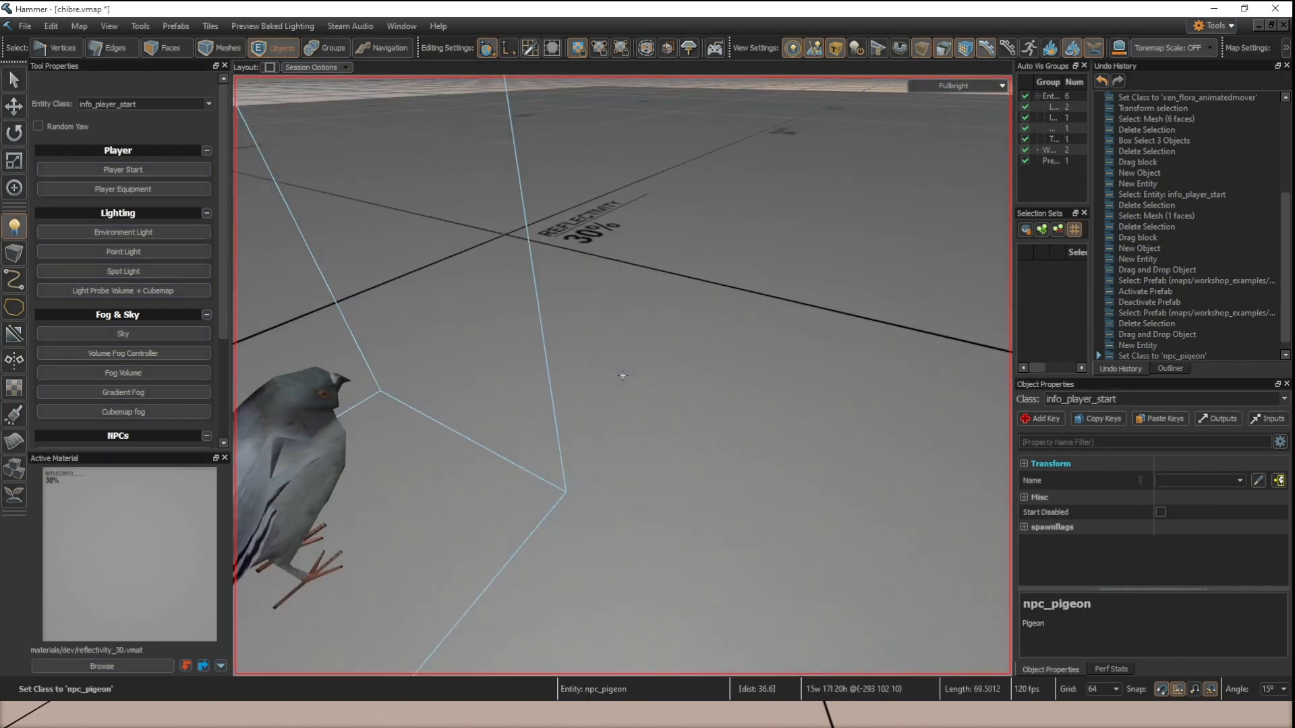
key(d)
key(w)
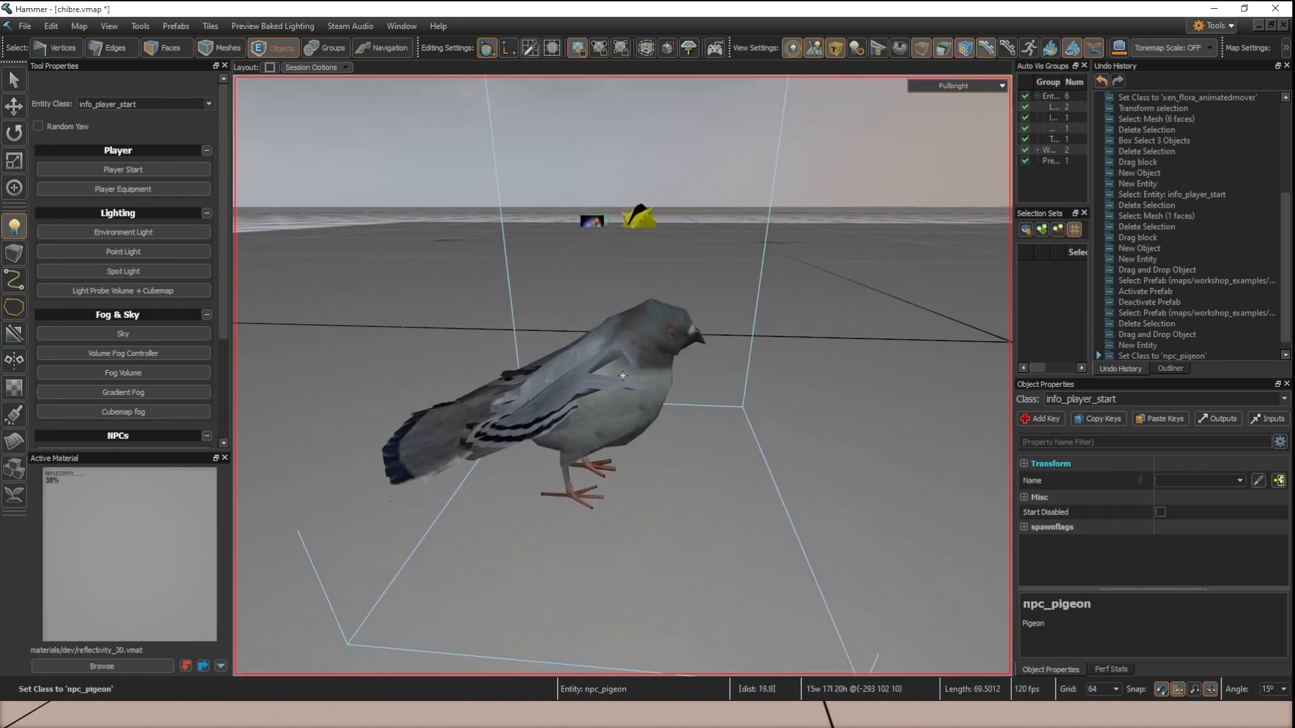
key(s)
key(w)
key(z)
Set the pigeon entity's class to xen_flora_animatedmover and close its properties.
key(alt+Return)
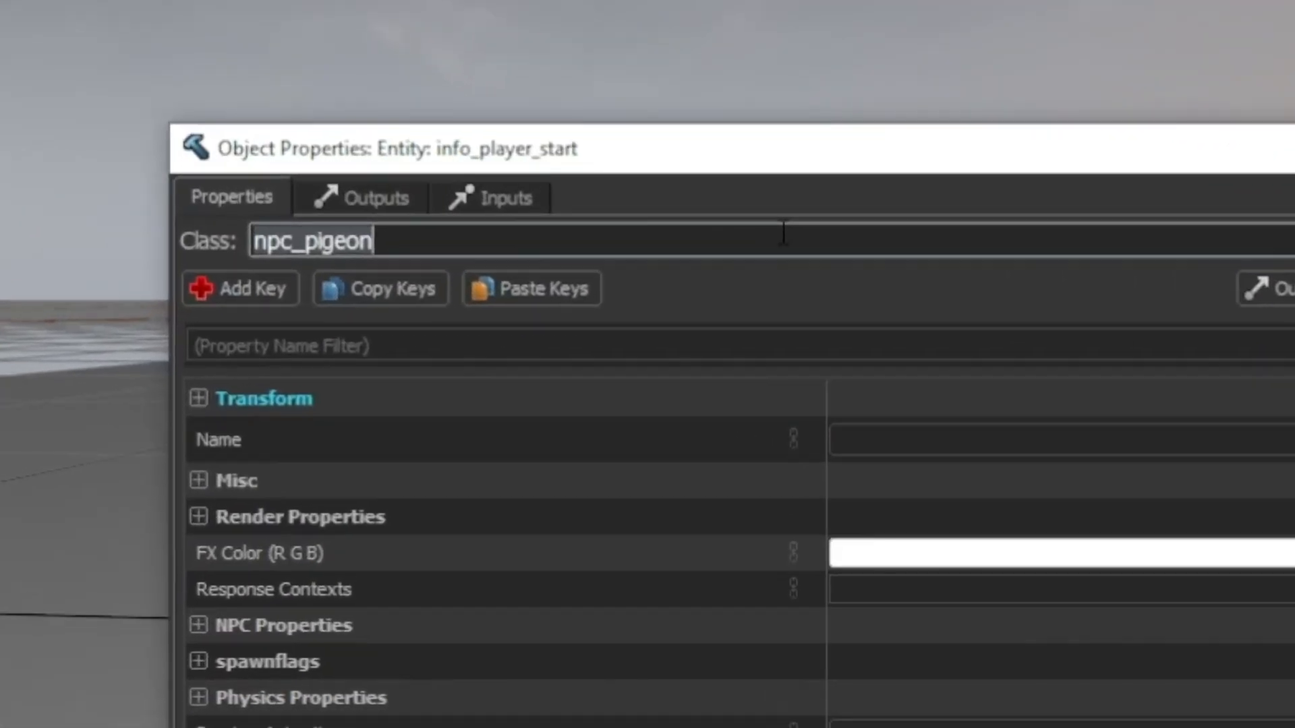
text(x)
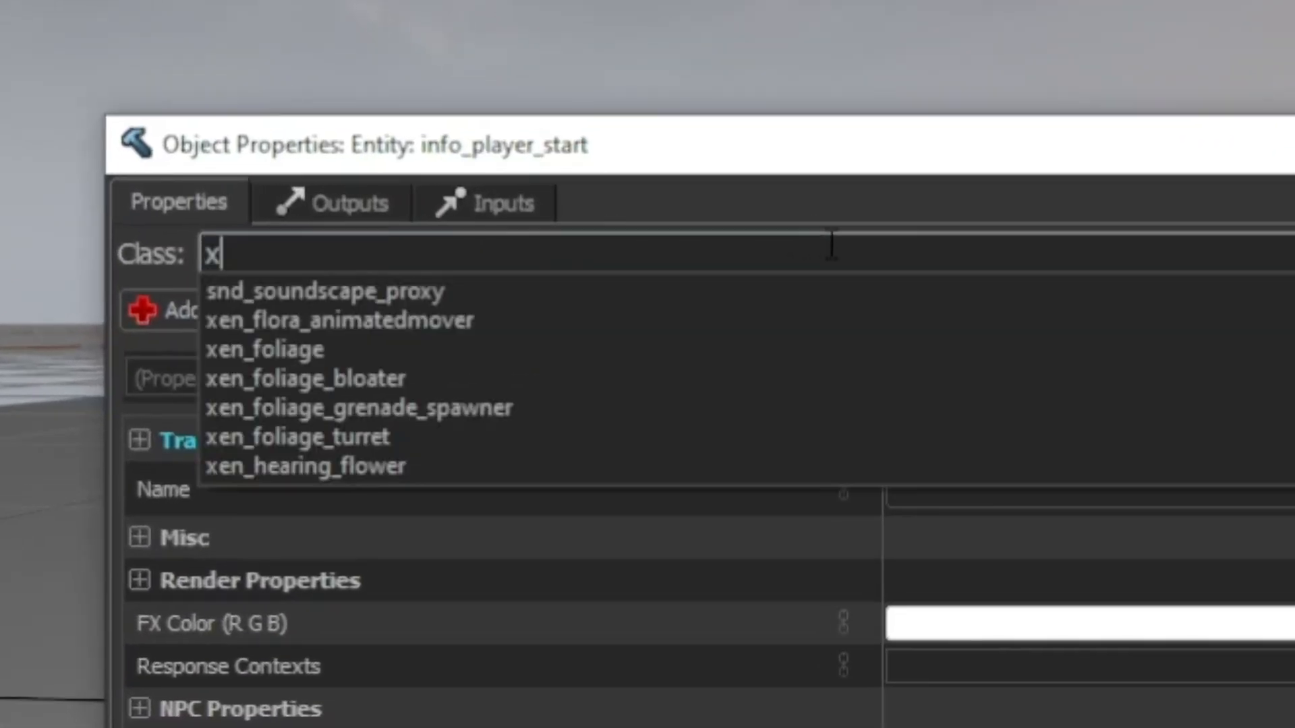
text(en_flora)
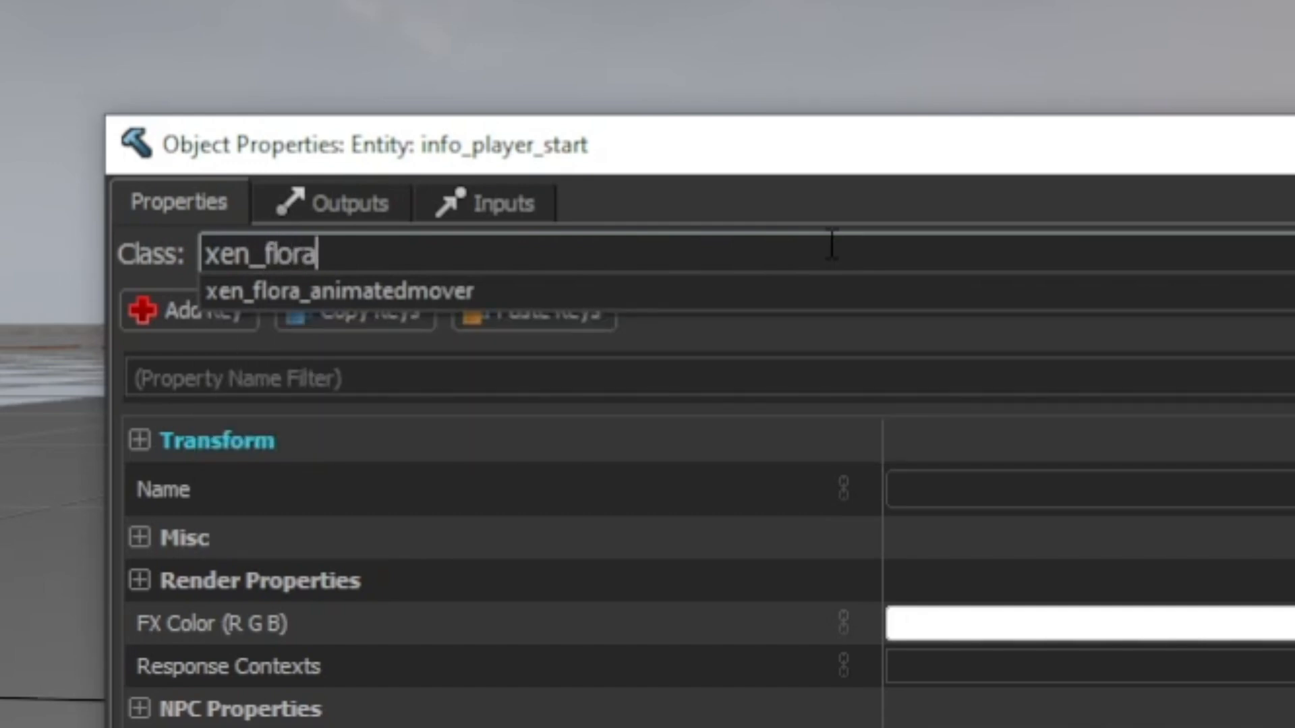
key(Down)
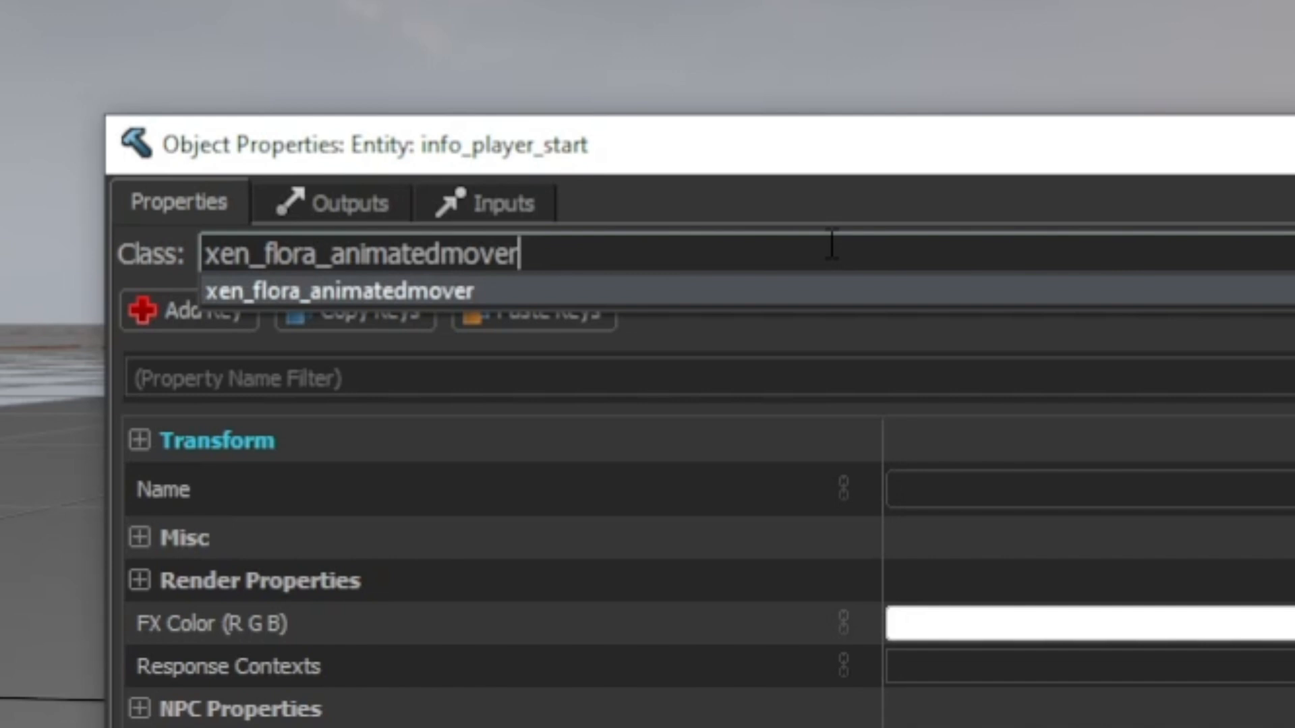
key(Return)
click(1228, 150)
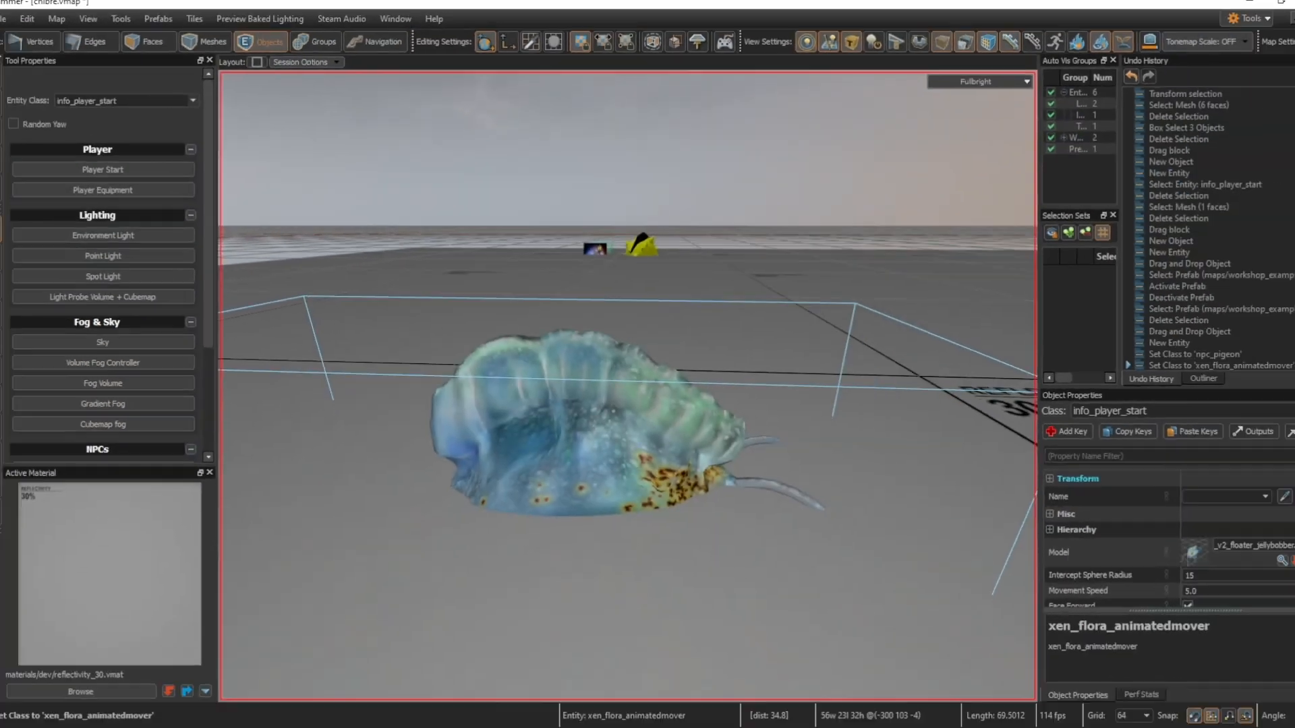
Move the xen_flora_animatedmover creature 64 units straight up above the floor.
click(15, 87)
key(w)
drag(652, 374, 662, 286)
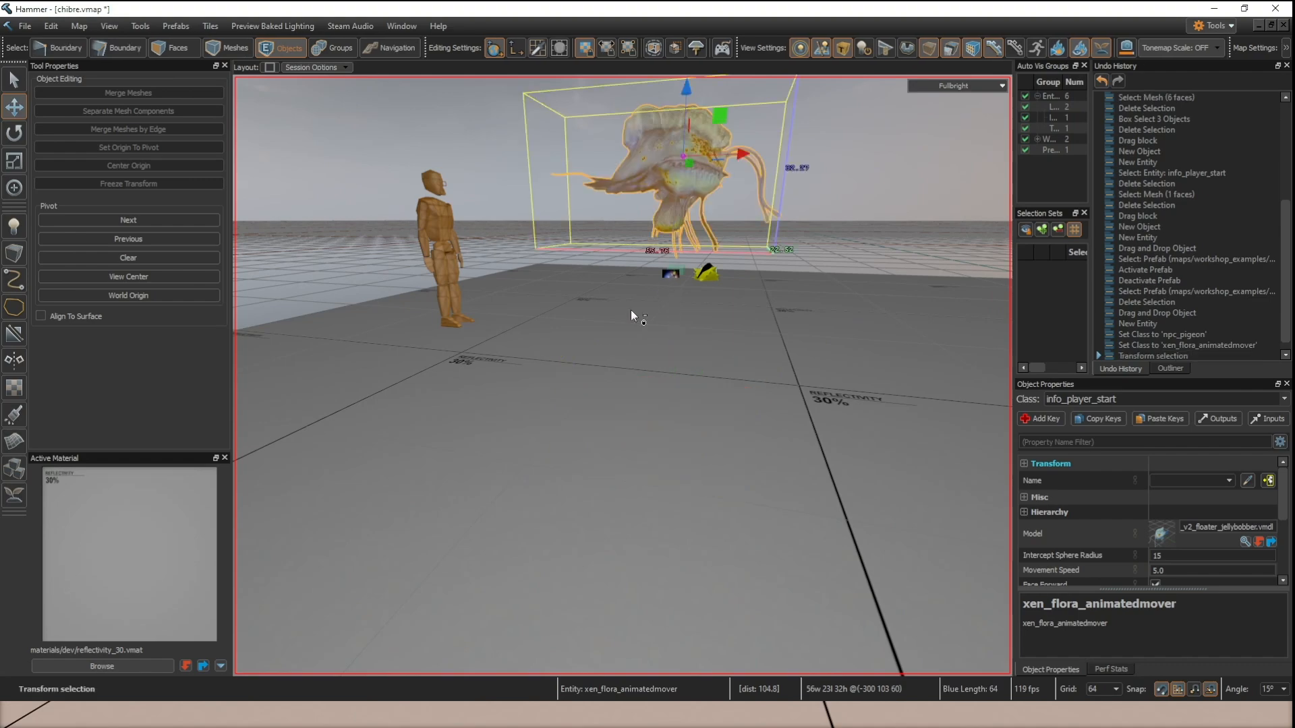
Save the map and build it again to load it in the engine.
key(ctrl+s)
key(F9)
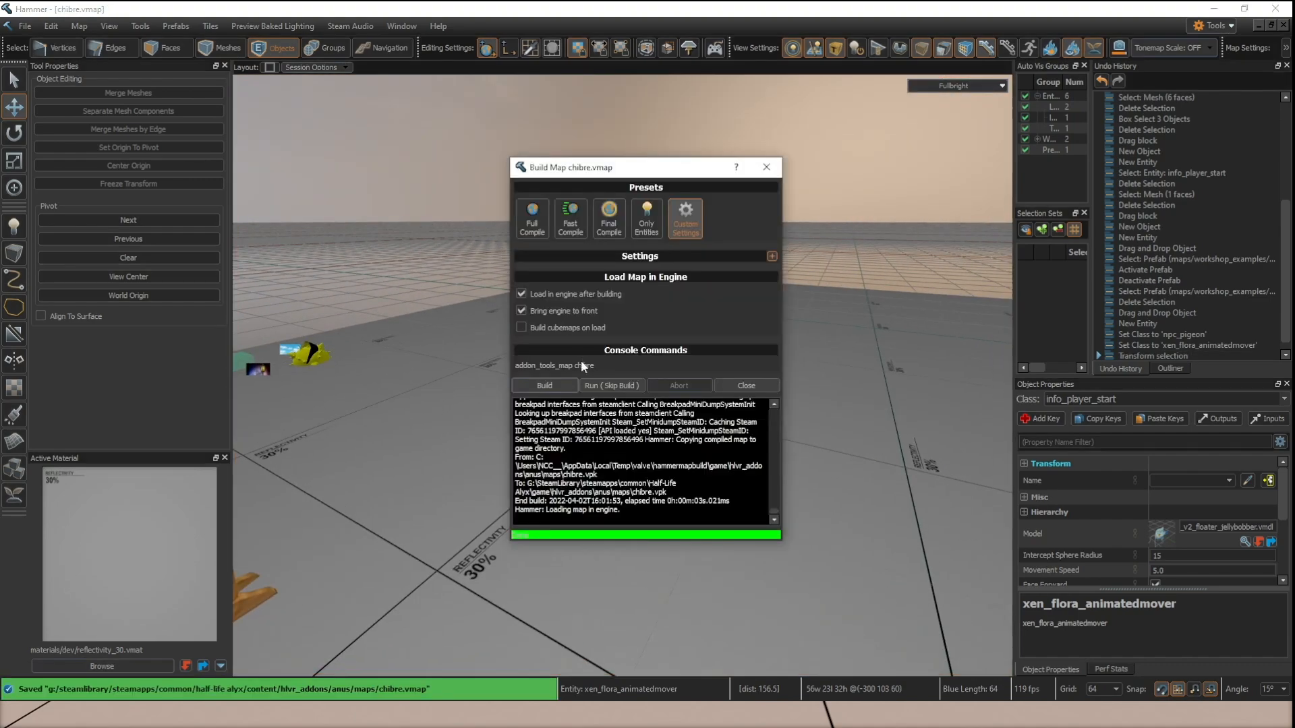
Walk around the floating creature in the running game and examine its model and animation from all sides.
key(w)
key(s)
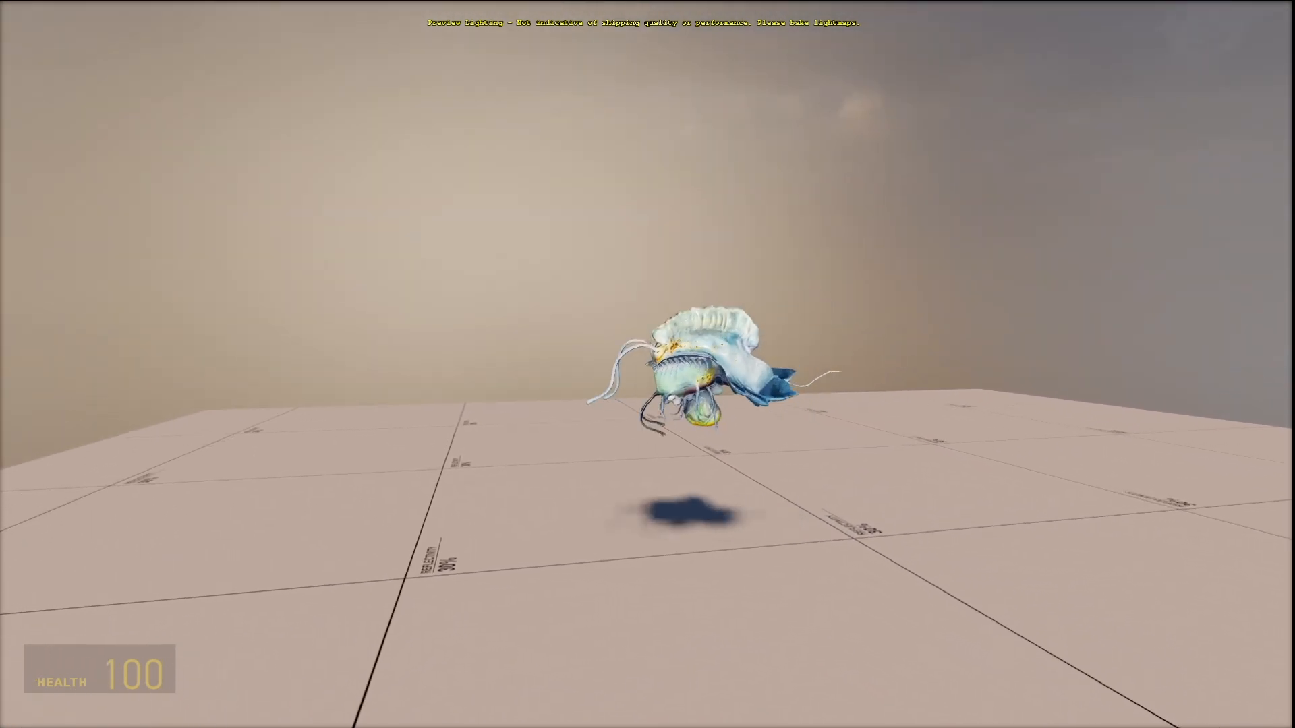
key(w)
key(s)
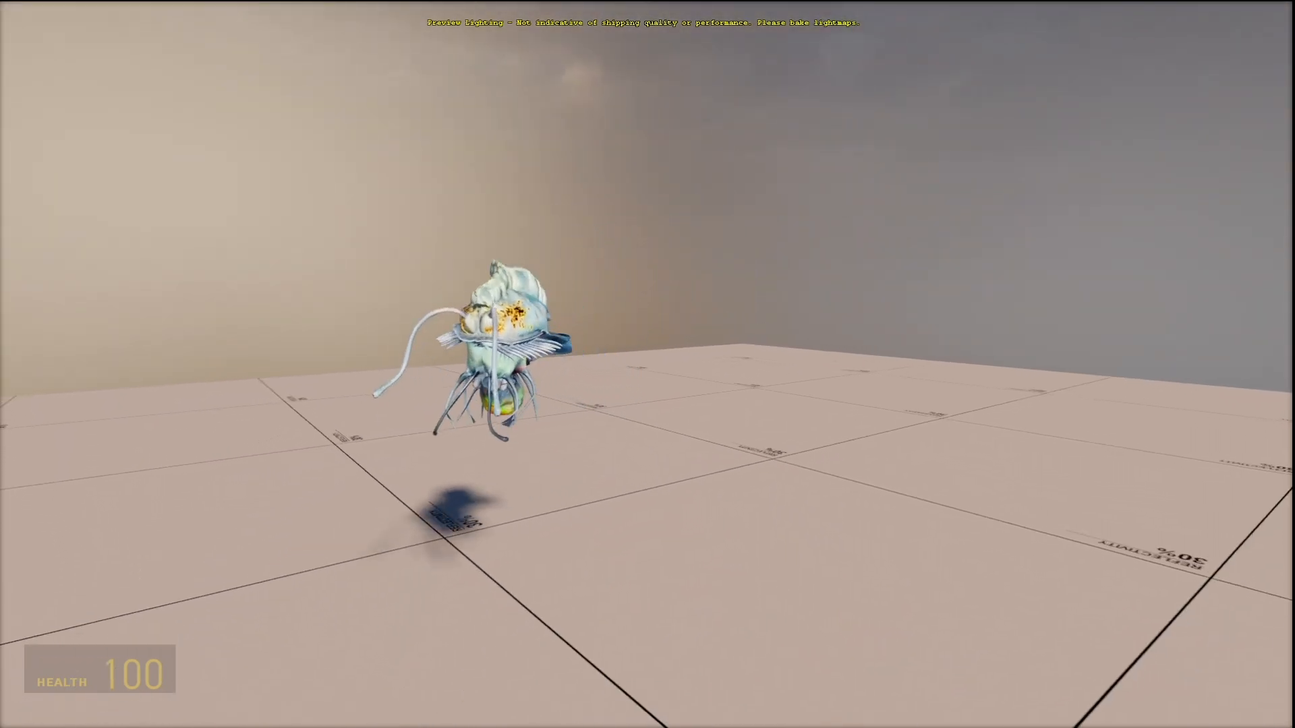
key(s)
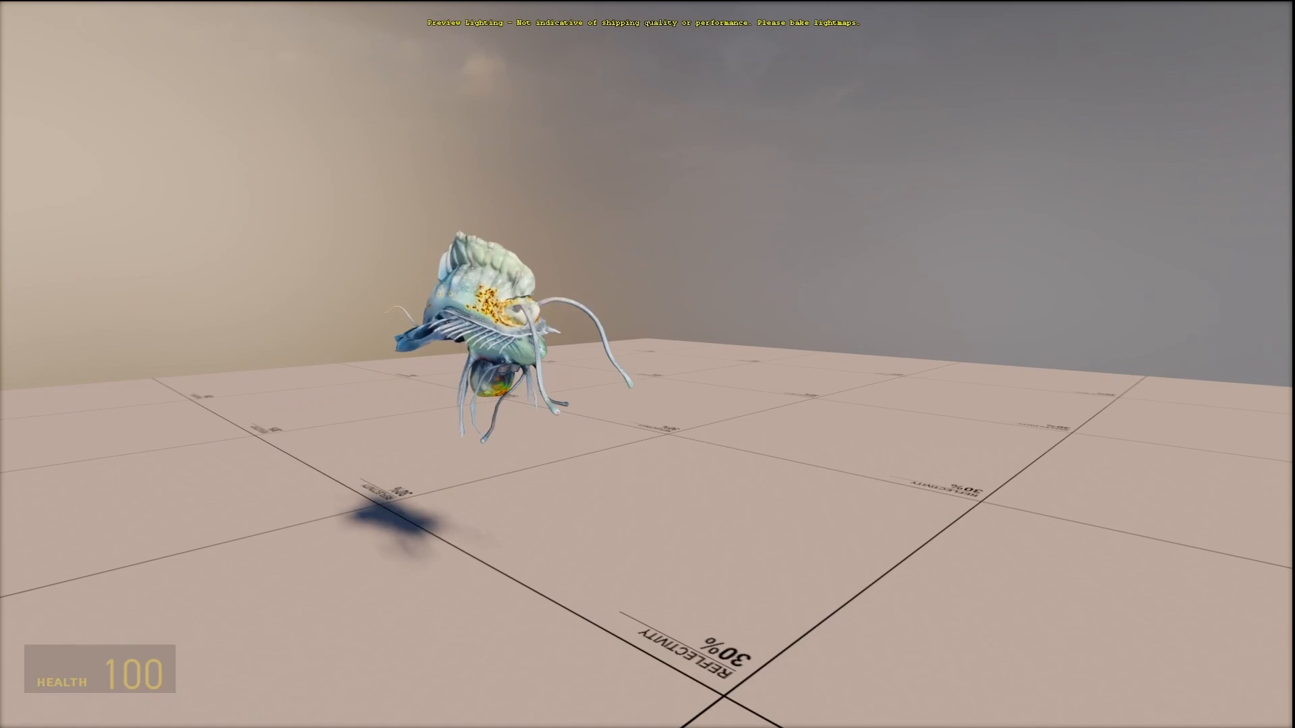
key(w)
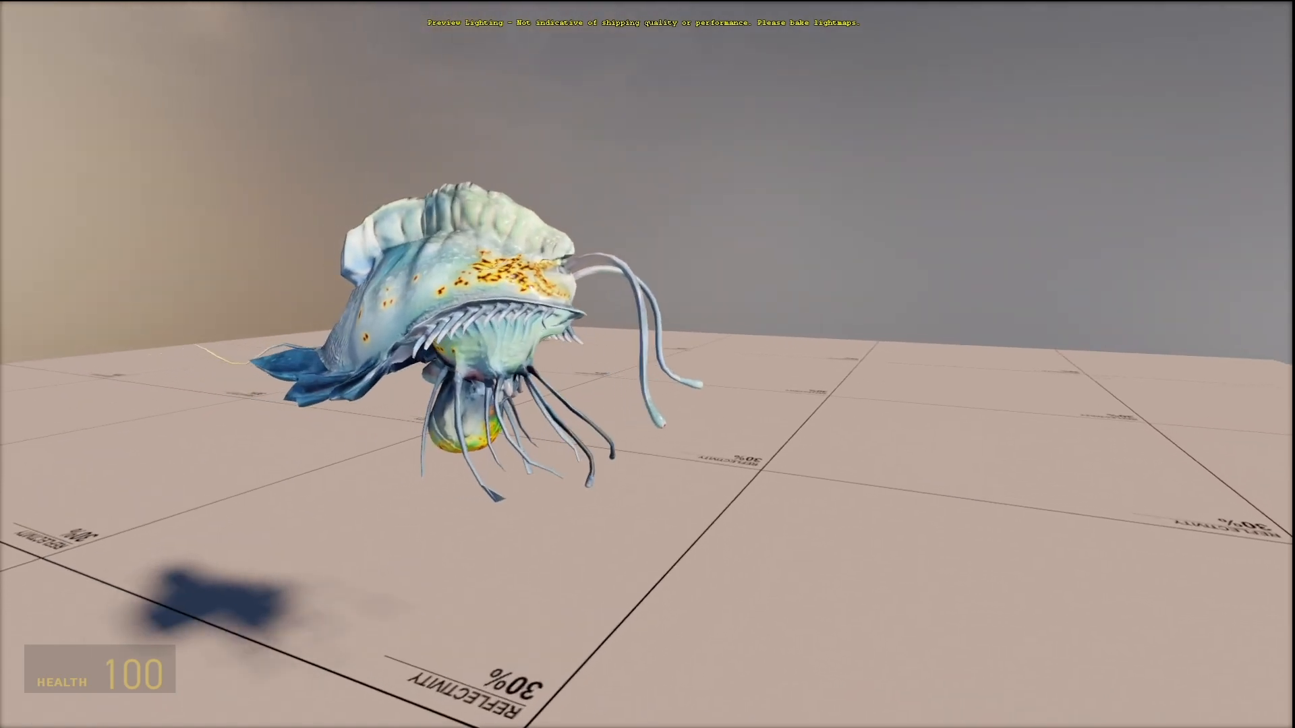
key(w)
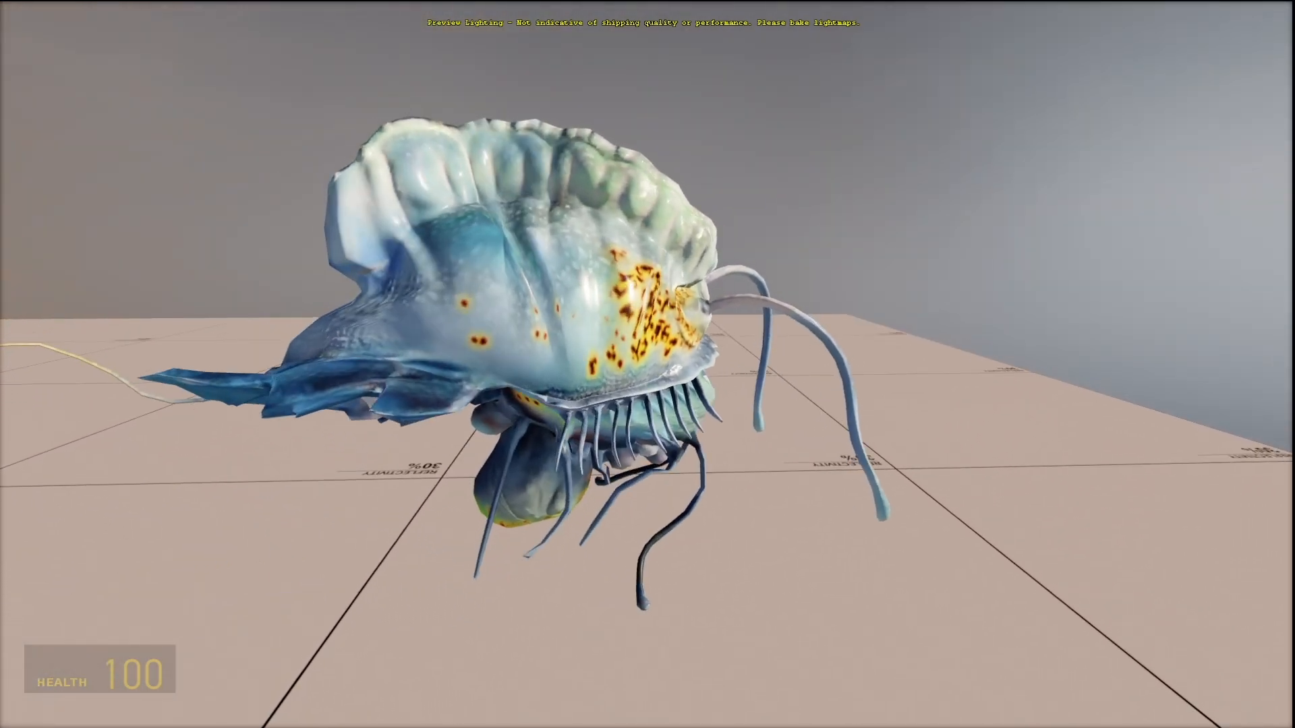
key(w)
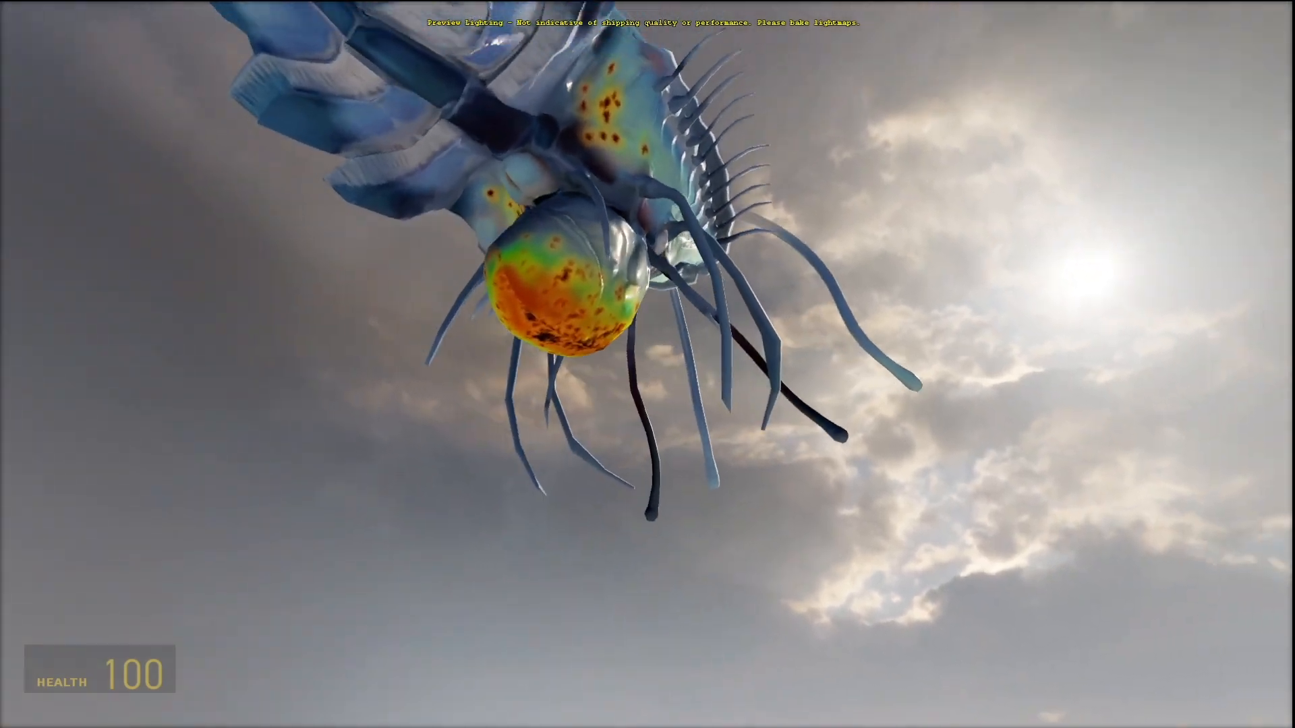
key(s)
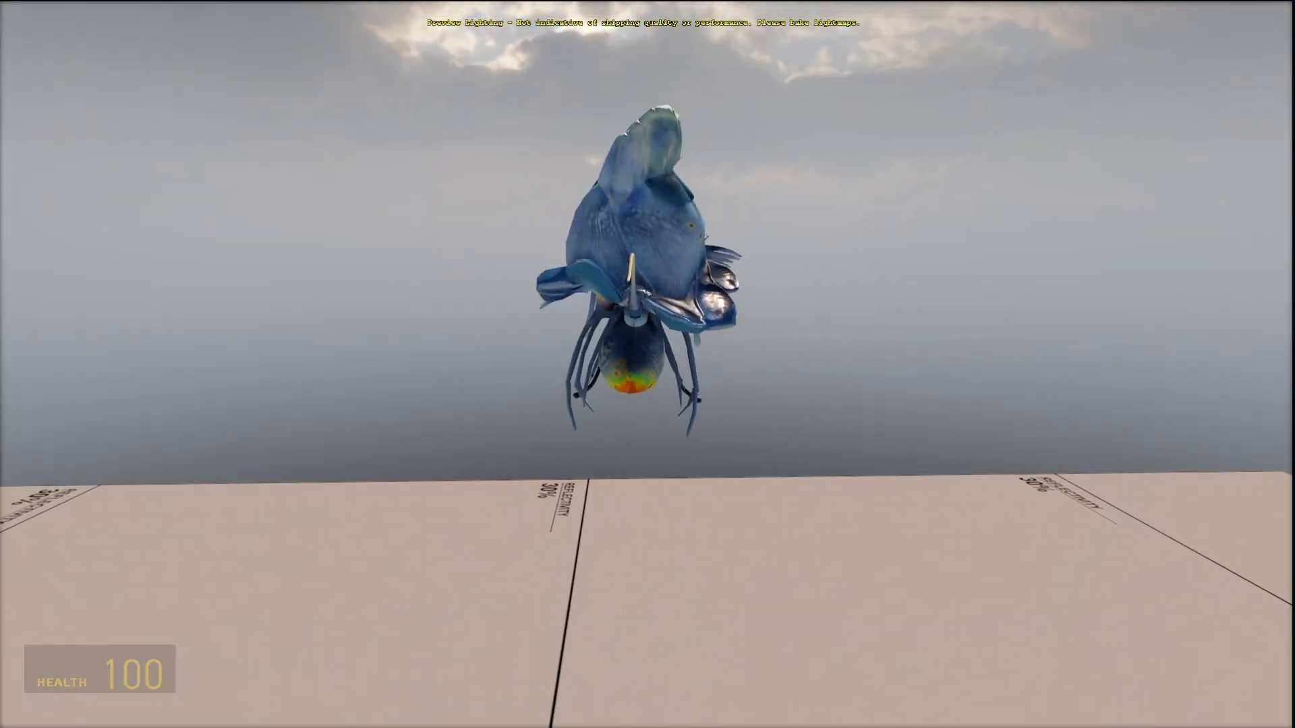
key(w)
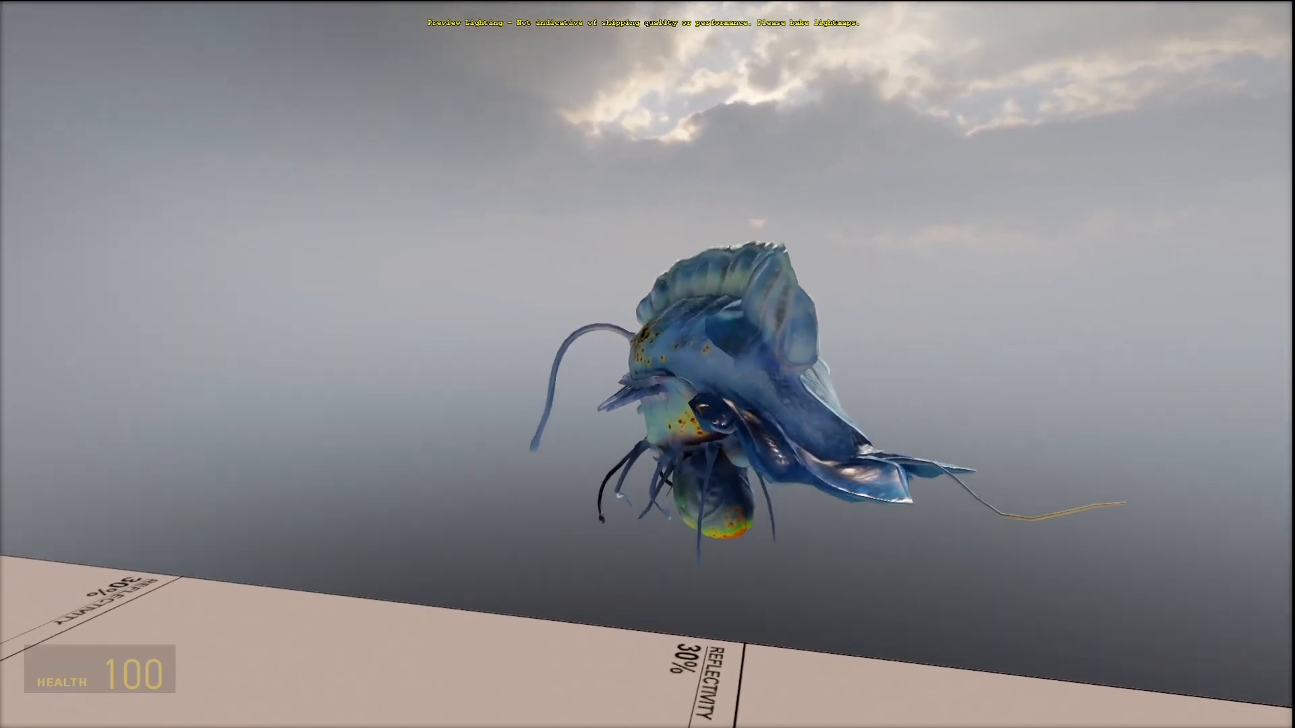
key(w)
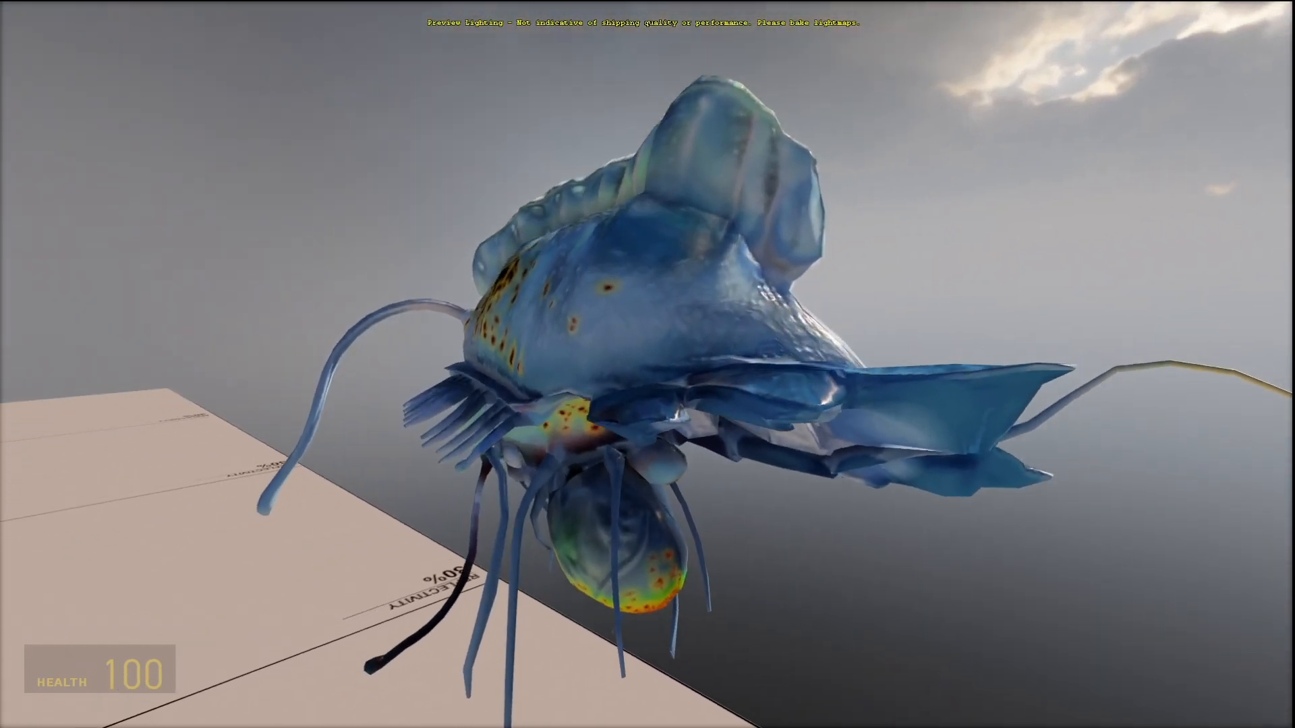
key(s)
key(w)
key(s)
key(w)
key(s)
key(w)
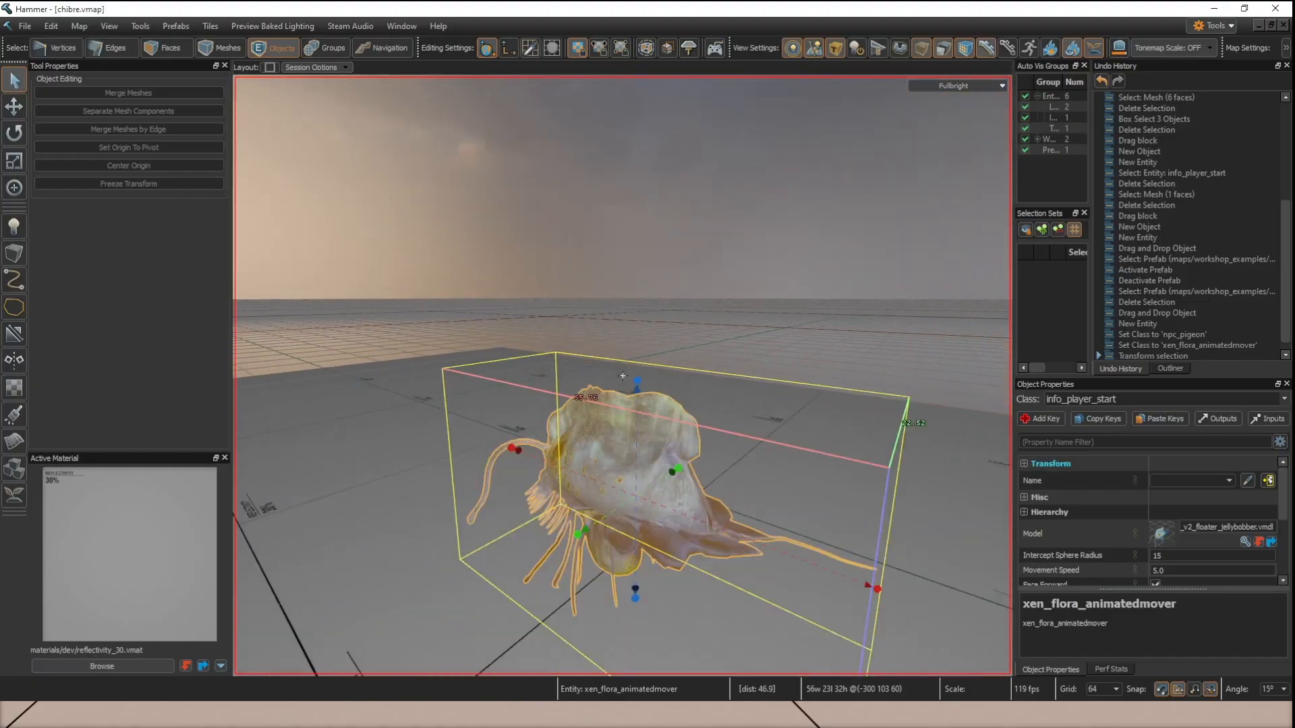
Change the xen_flora_animatedmover creature's model to pigeon_simple.vmdl, filtering the models by pigeon, and close its properties.
right_drag(622, 375, 475, 280)
key(s)
click(600, 433)
key(w)
right_drag(599, 432, 565, 424)
key(s)
key(alt+Return)
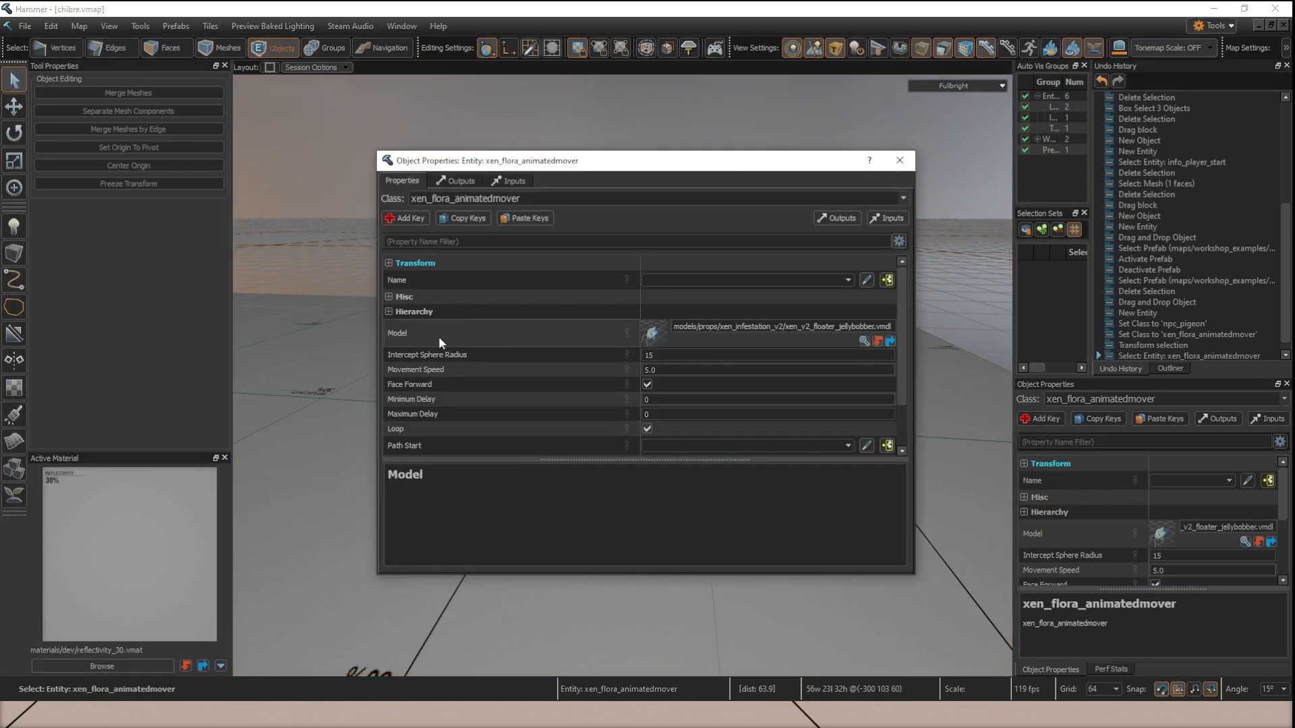
click(864, 340)
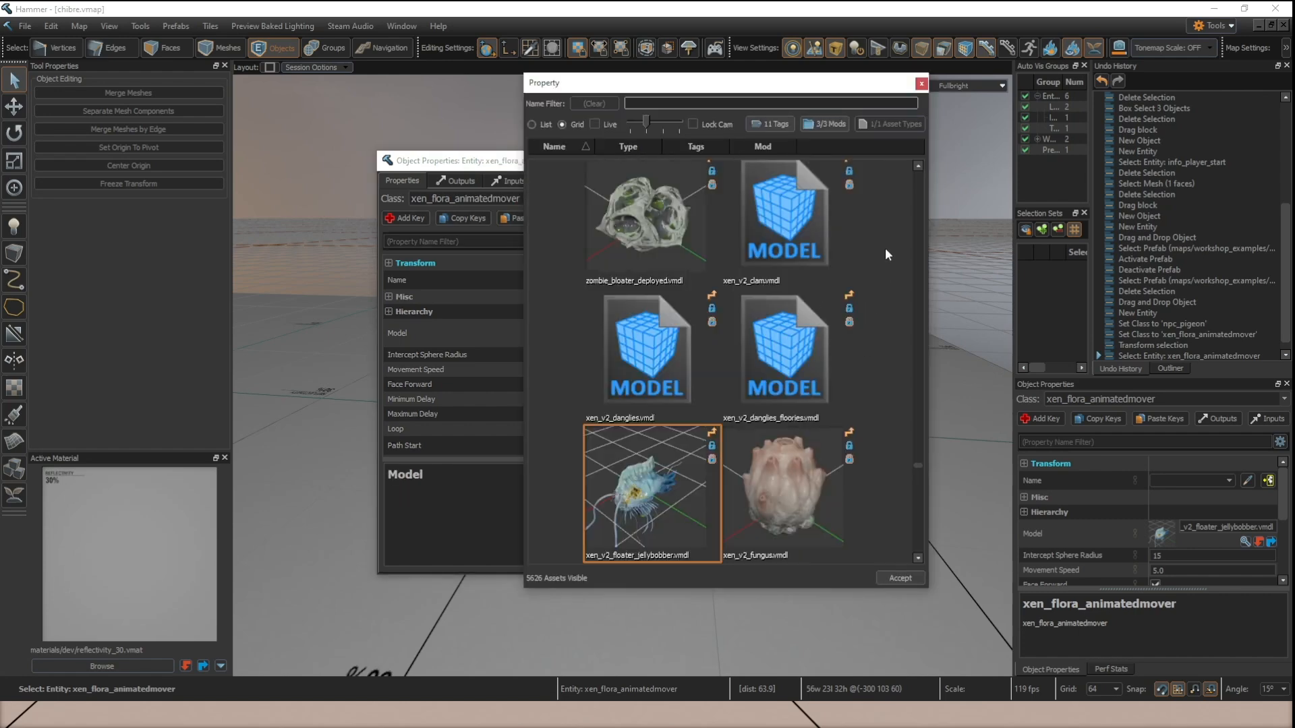
text(pig)
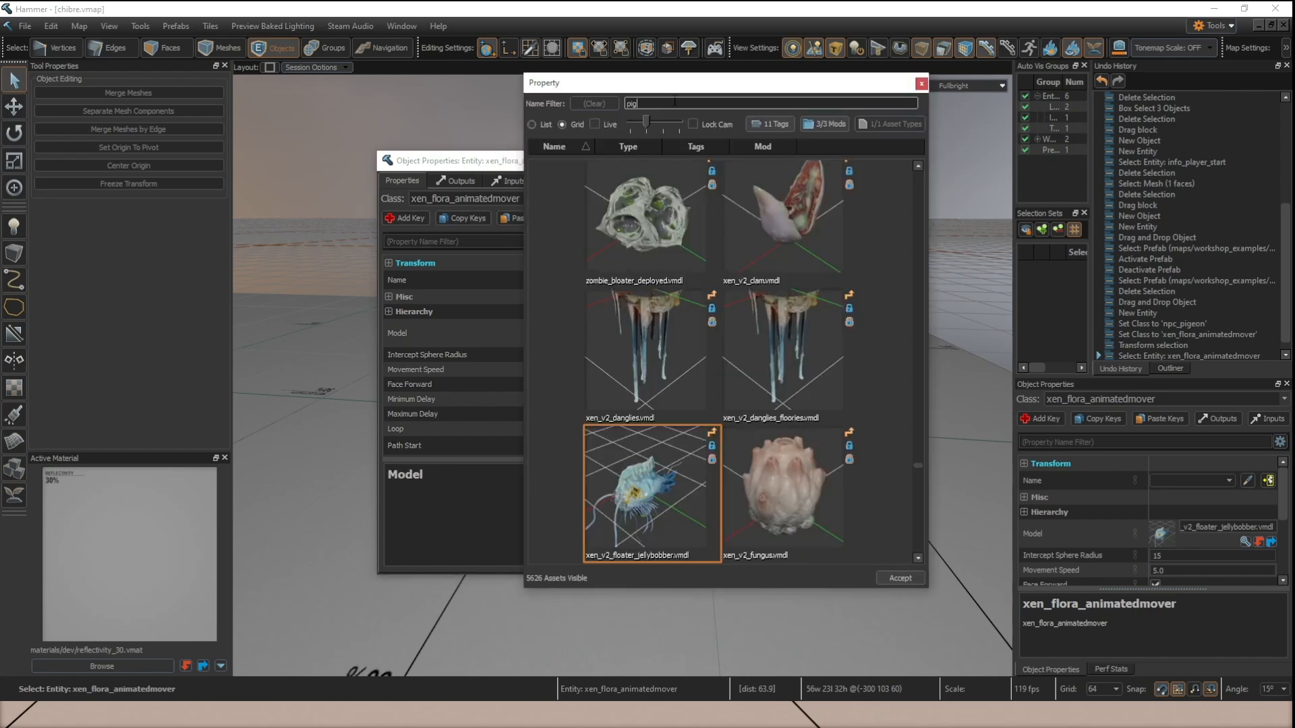
text(eon)
drag(779, 92, 663, 90)
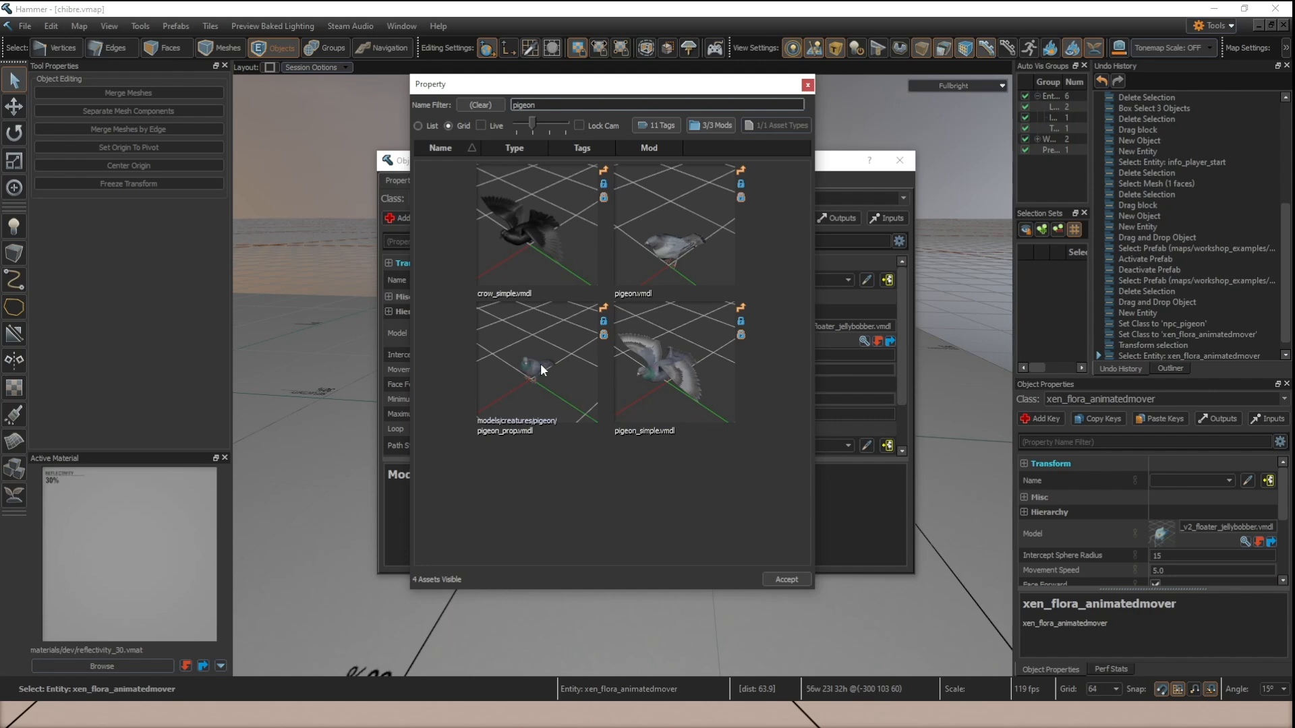
double_click(670, 370)
click(899, 160)
Inspect the creature from several sides in the 3D view and check which model its properties assign.
key(z)
key(w)
key(s)
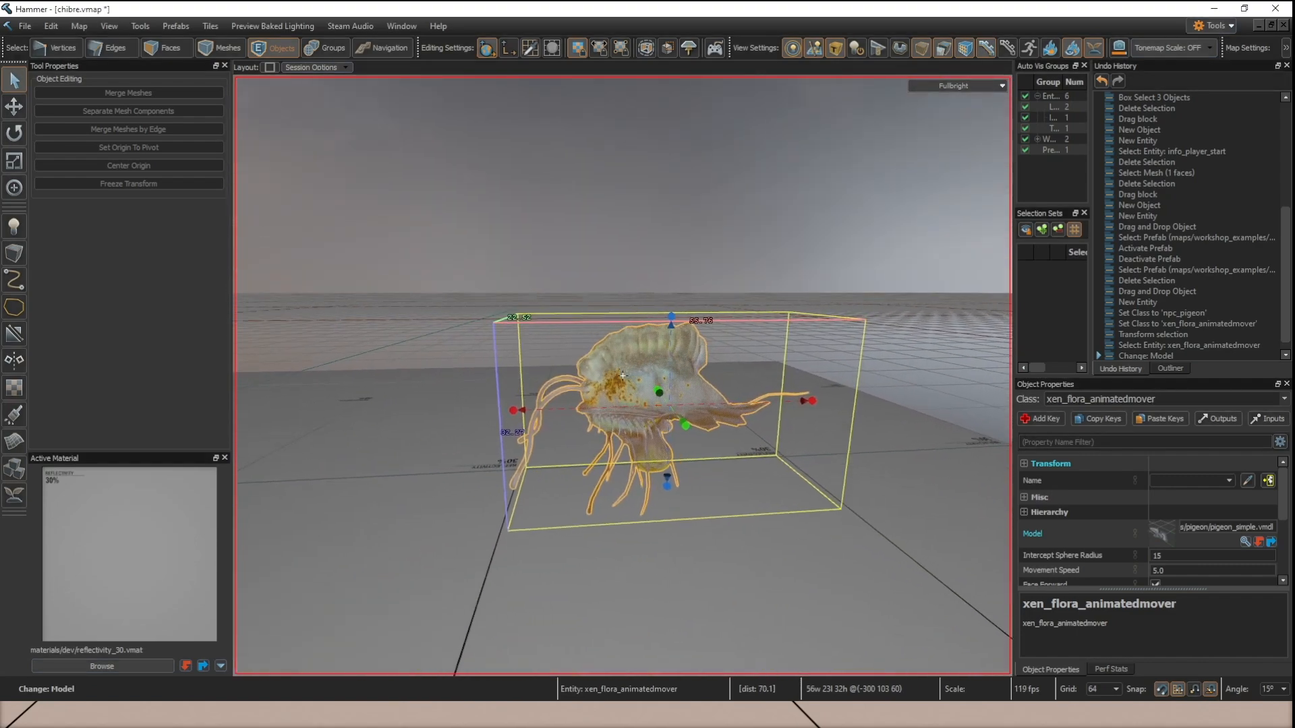
key(w)
key(s)
key(w)
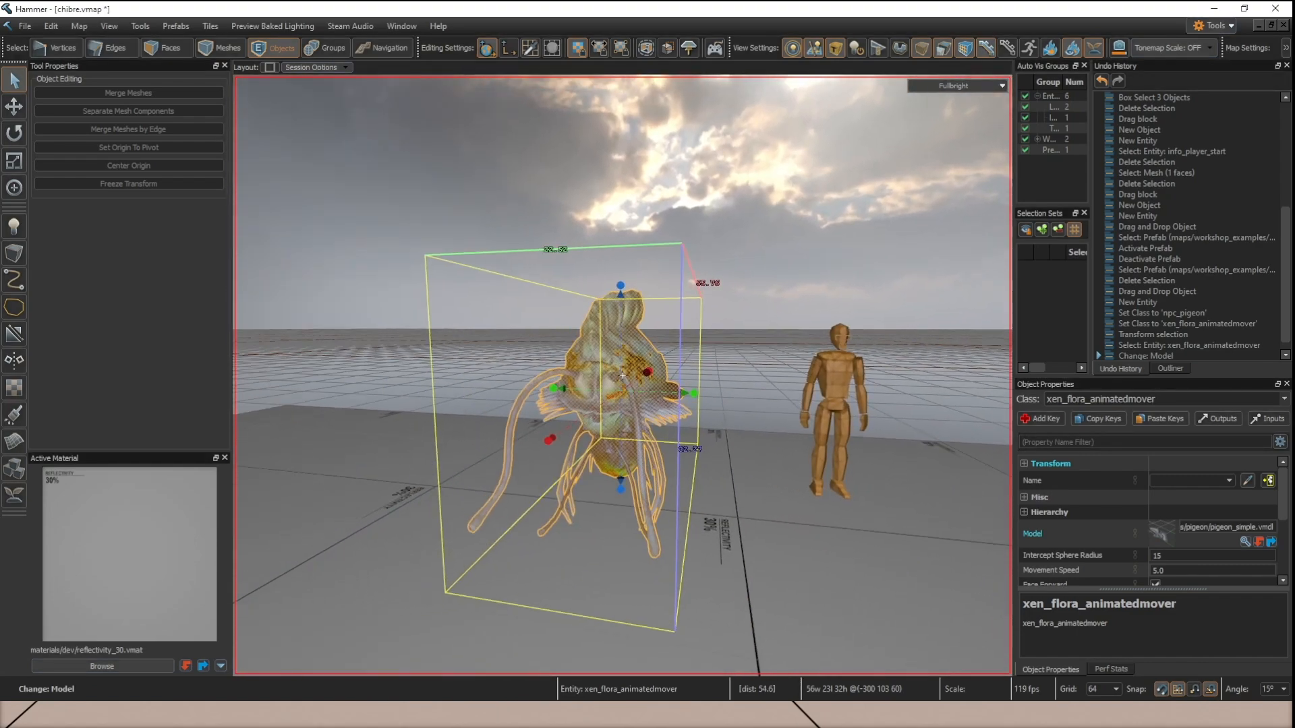
key(alt+Return)
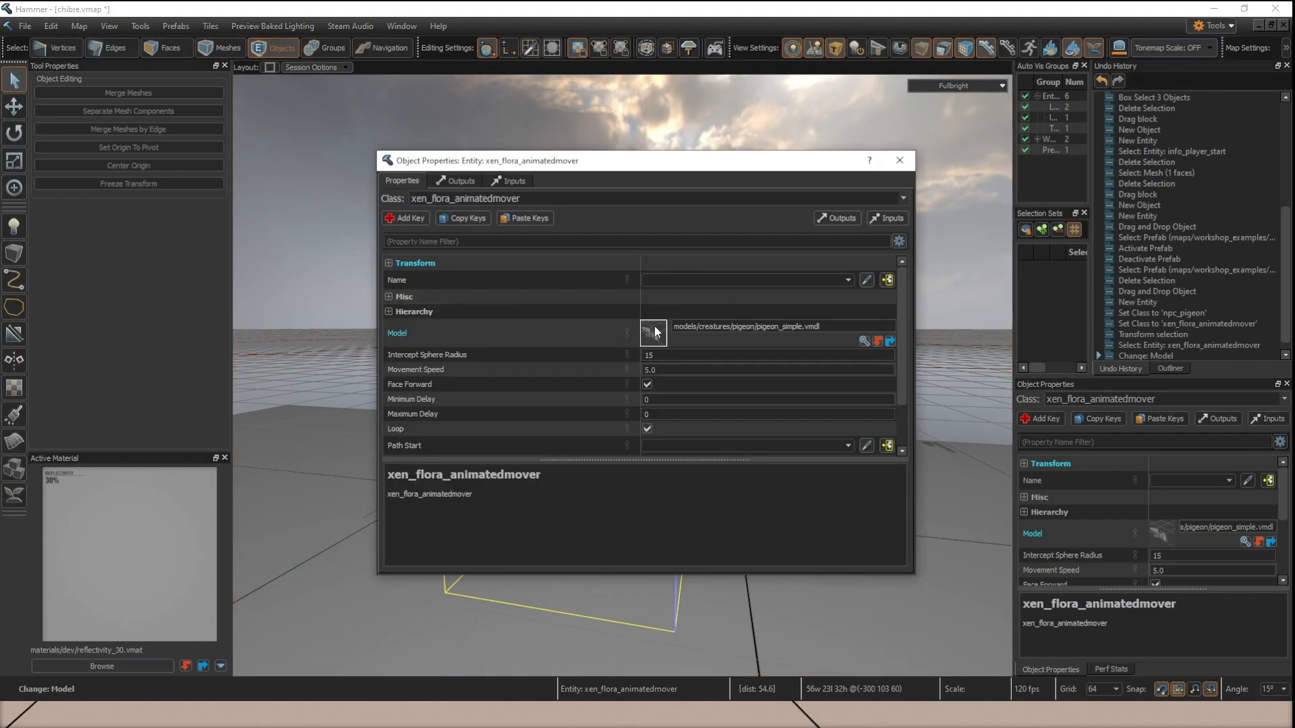
click(899, 160)
key(z)
key(w)
key(s)
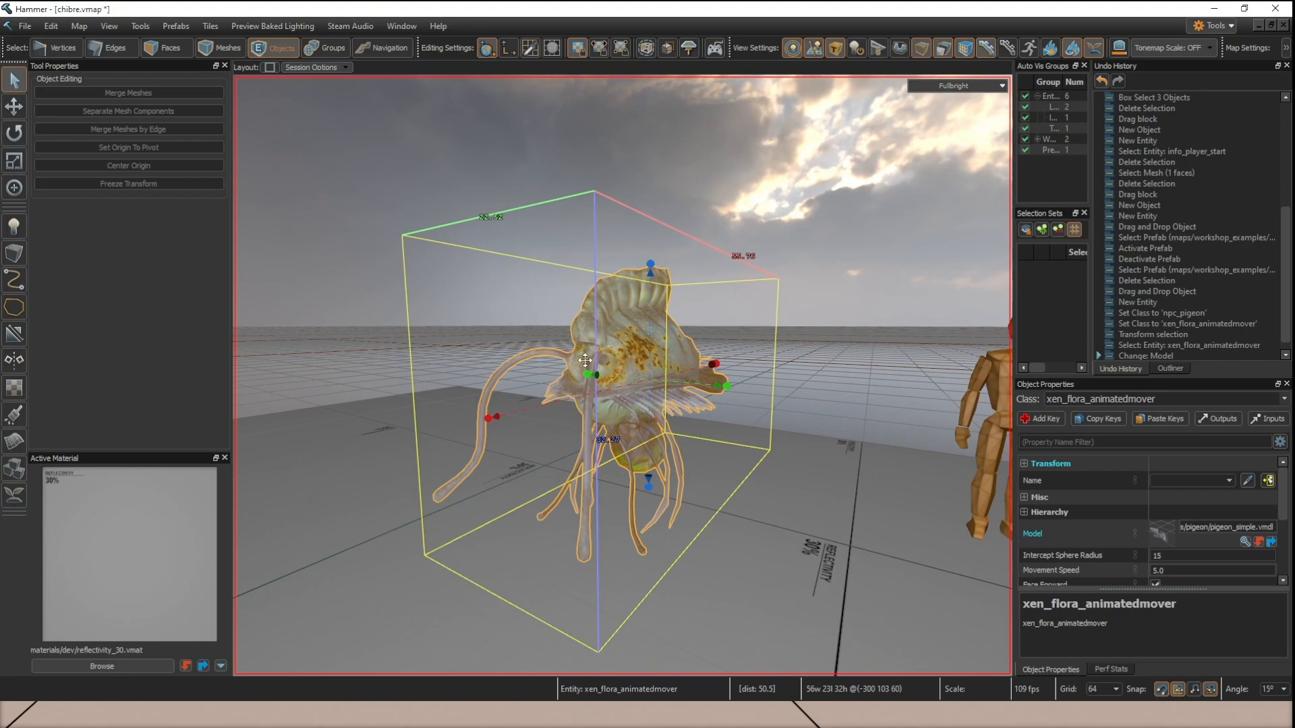
key(z)
key(w)
key(s)
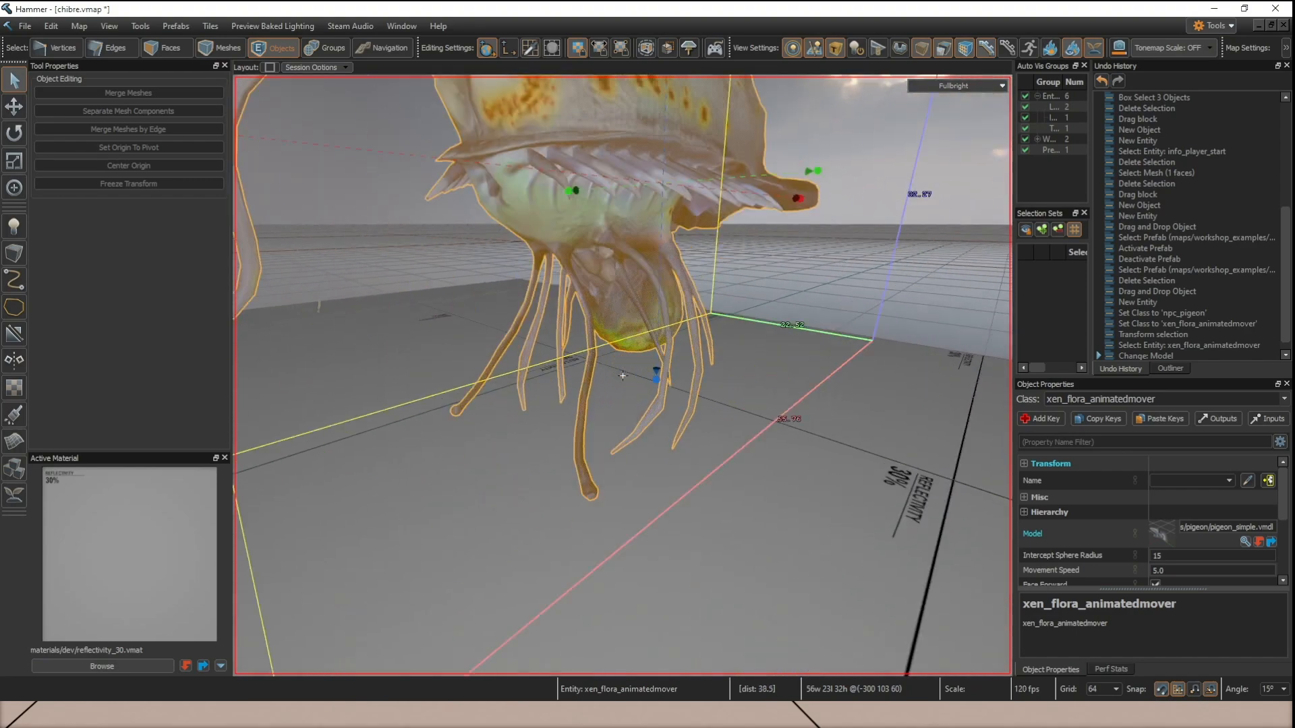
key(w)
key(s)
key(s)
key(w)
key(s)
key(w)
Save and build the map, and check the creature's new model and flight animation in the running game.
key(F9)
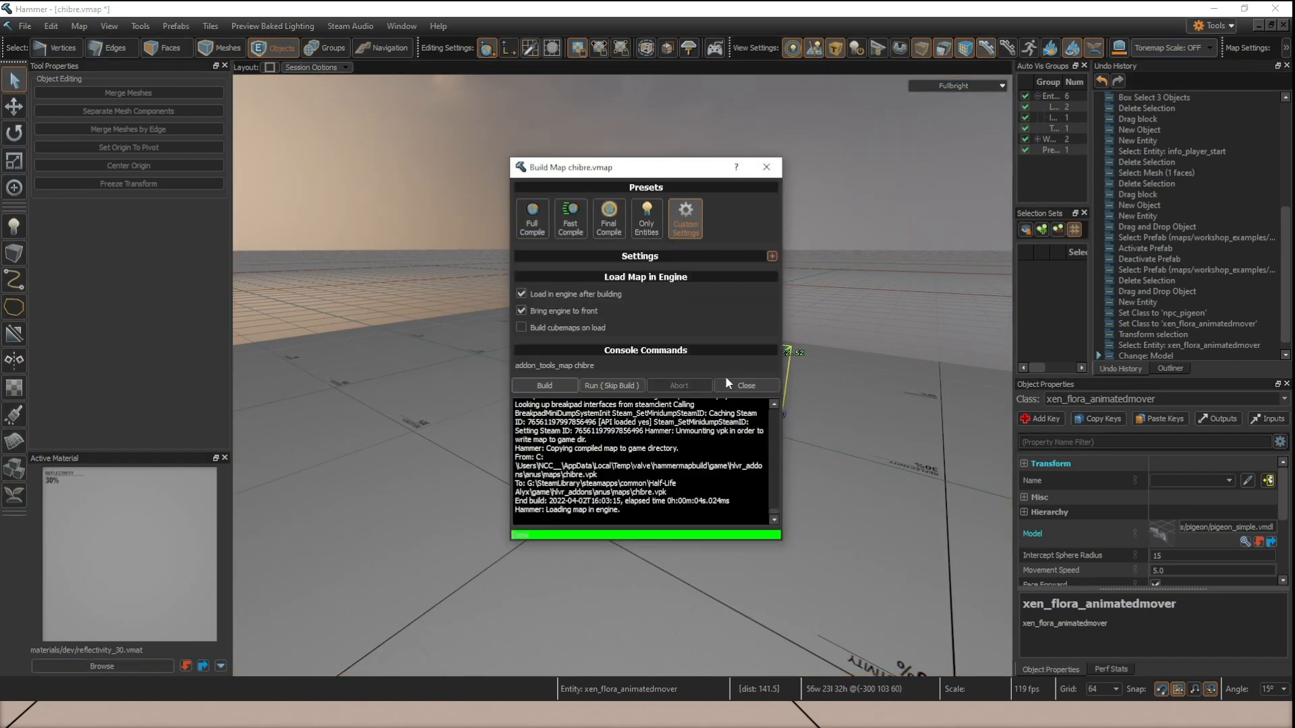
click(543, 385)
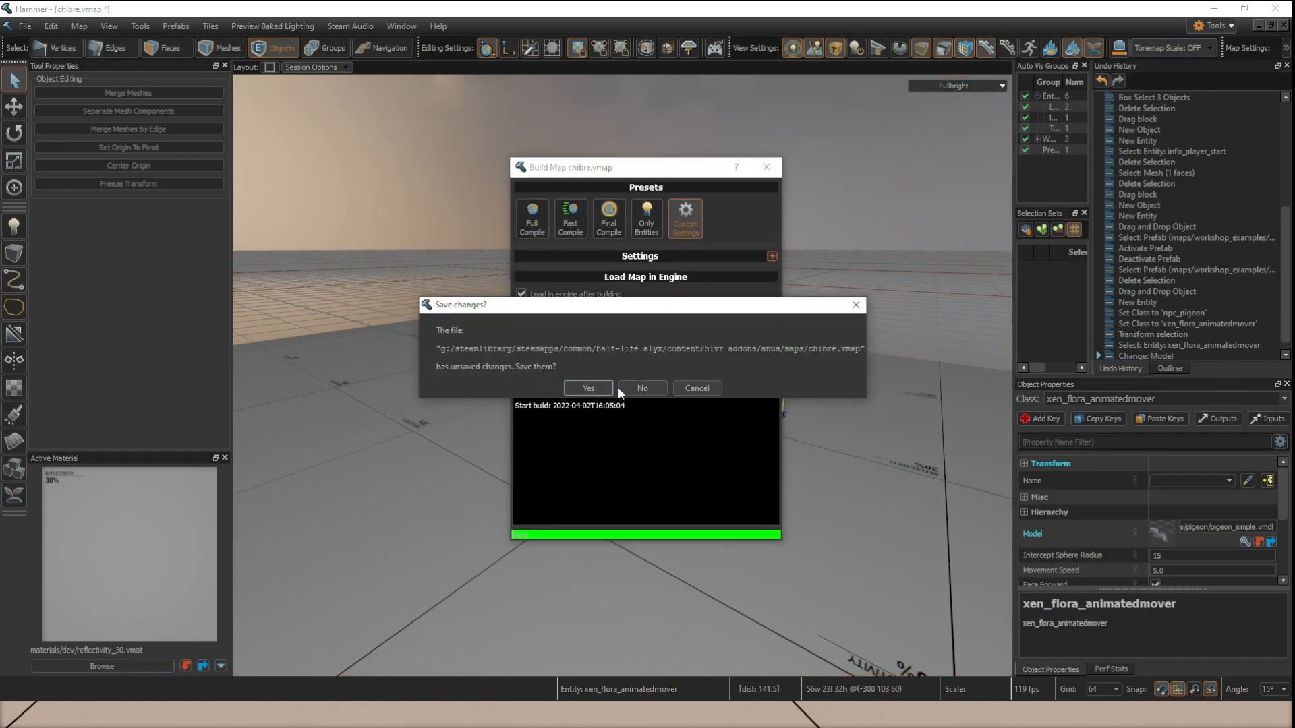
click(588, 388)
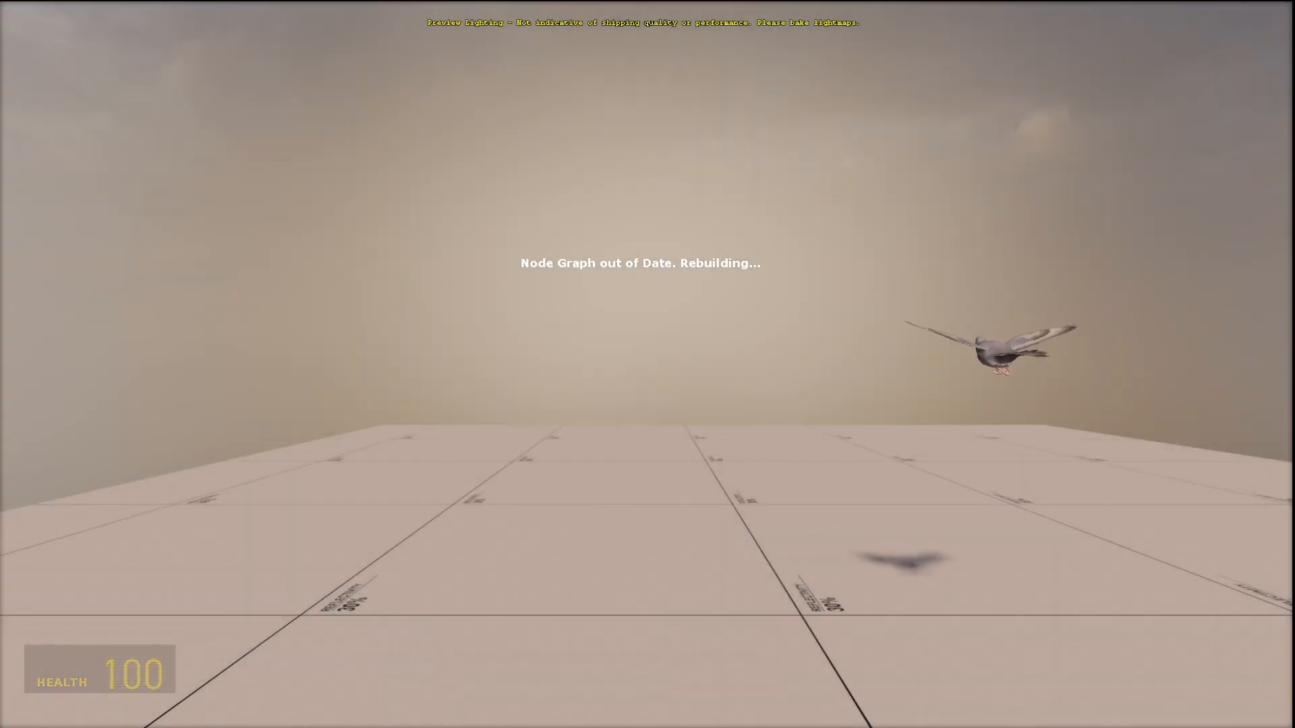
key(w)
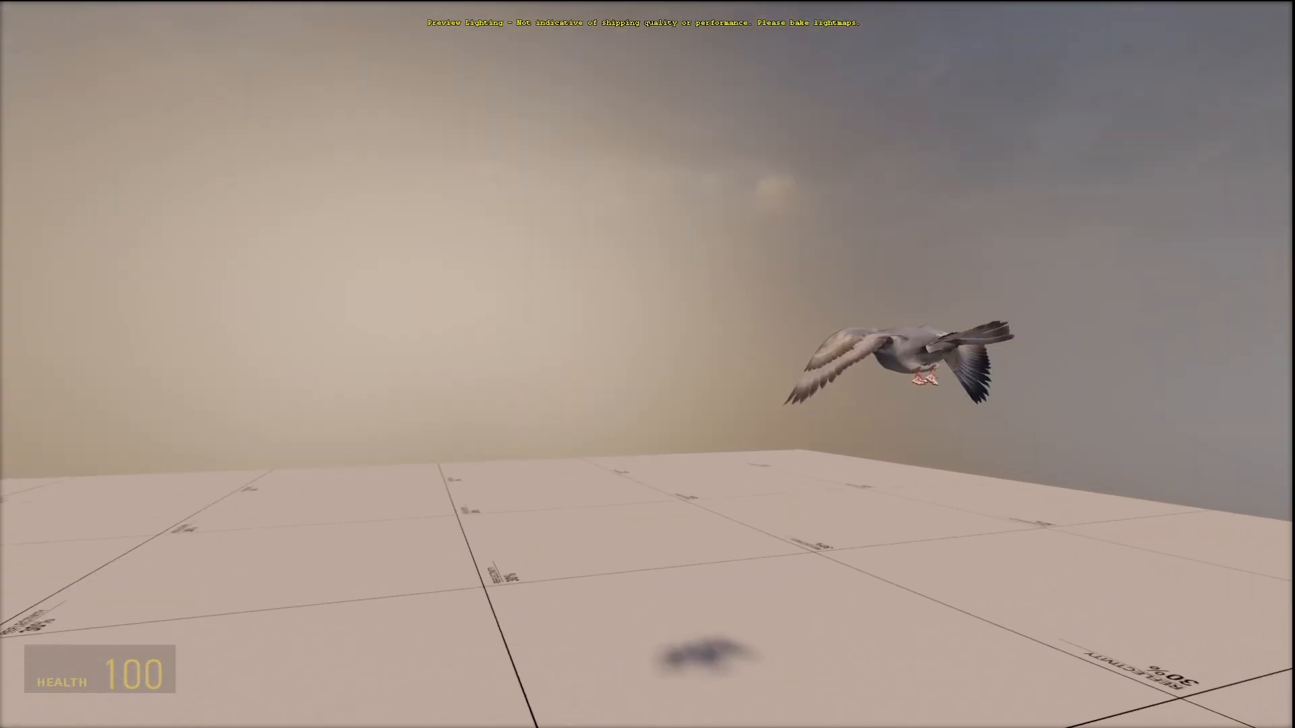
key(s)
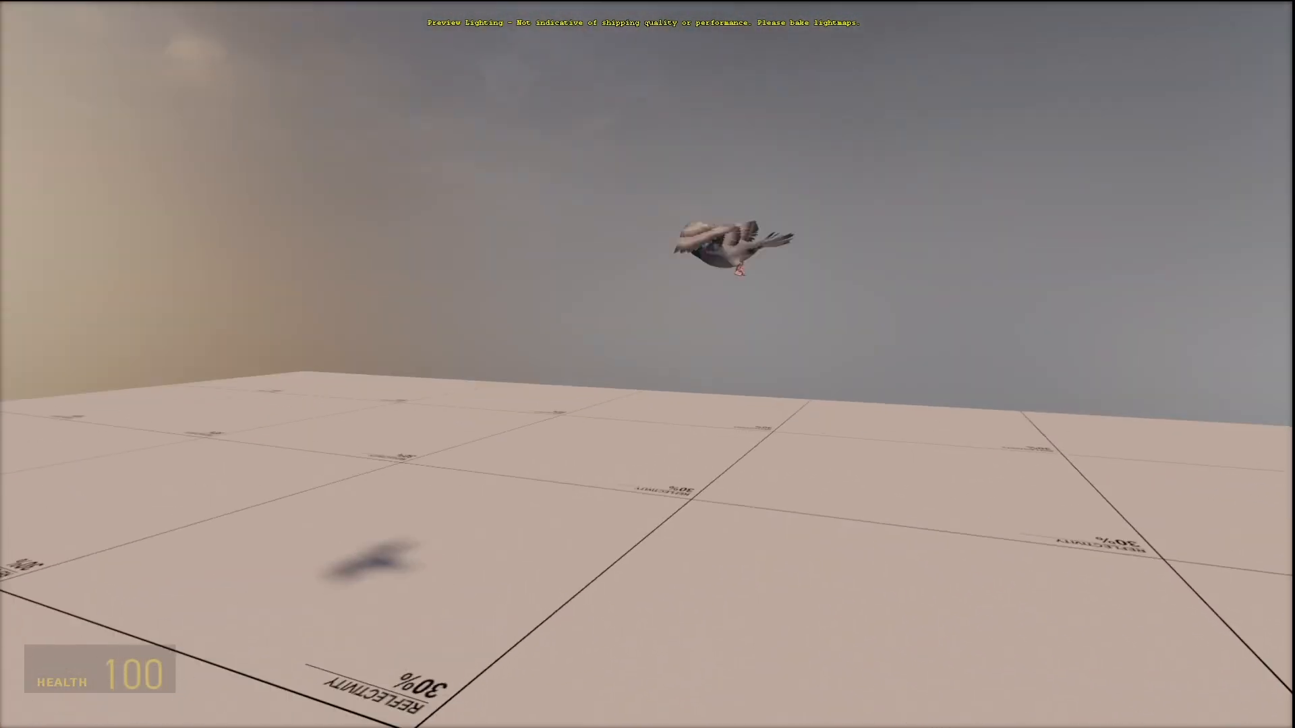
Return to Hammer, place a new entity on the floor near the creature and set its class to path_corner.
key(alt+Tab)
key(s)
key(shift+e)
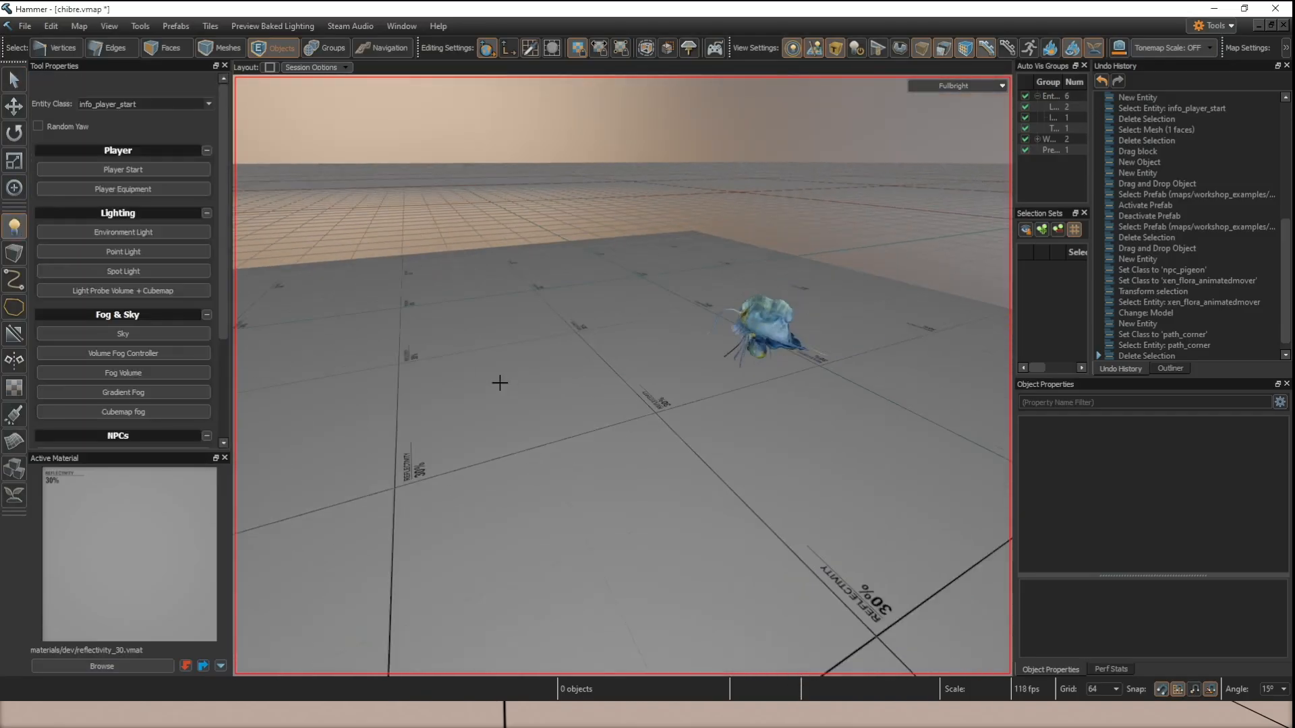
click(560, 374)
key(alt+Return)
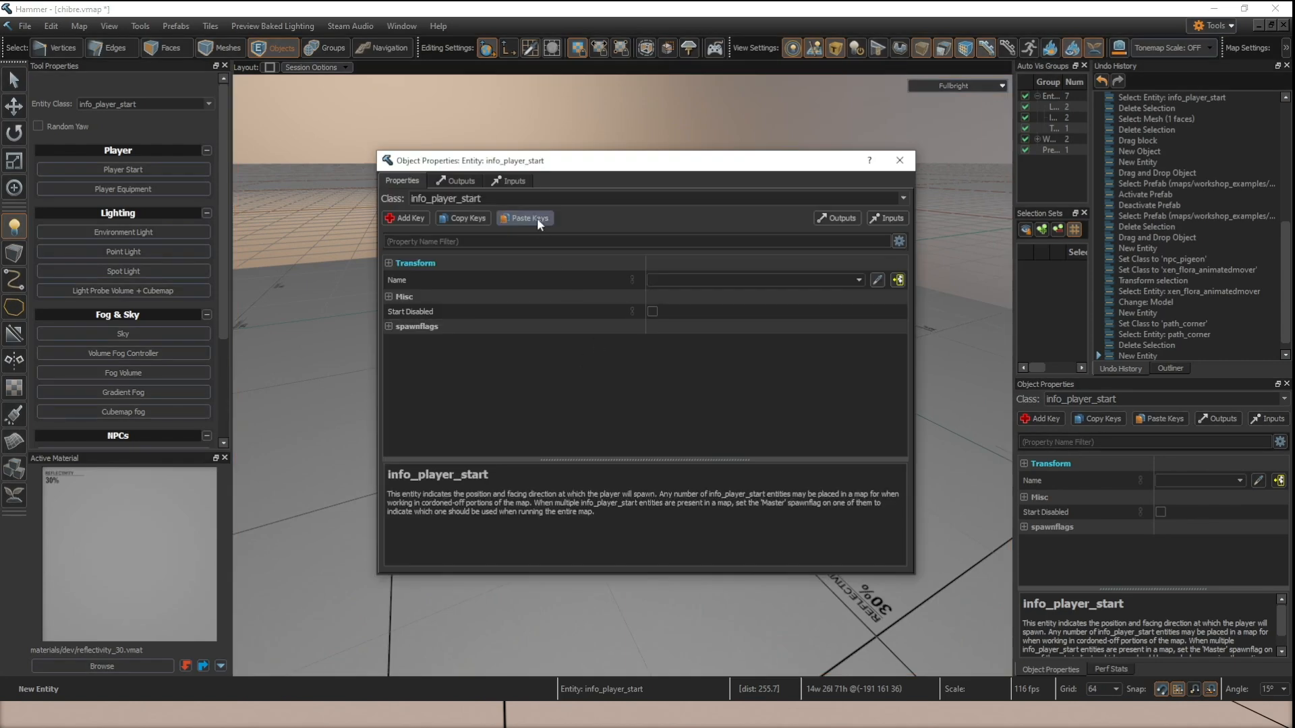
text(co)
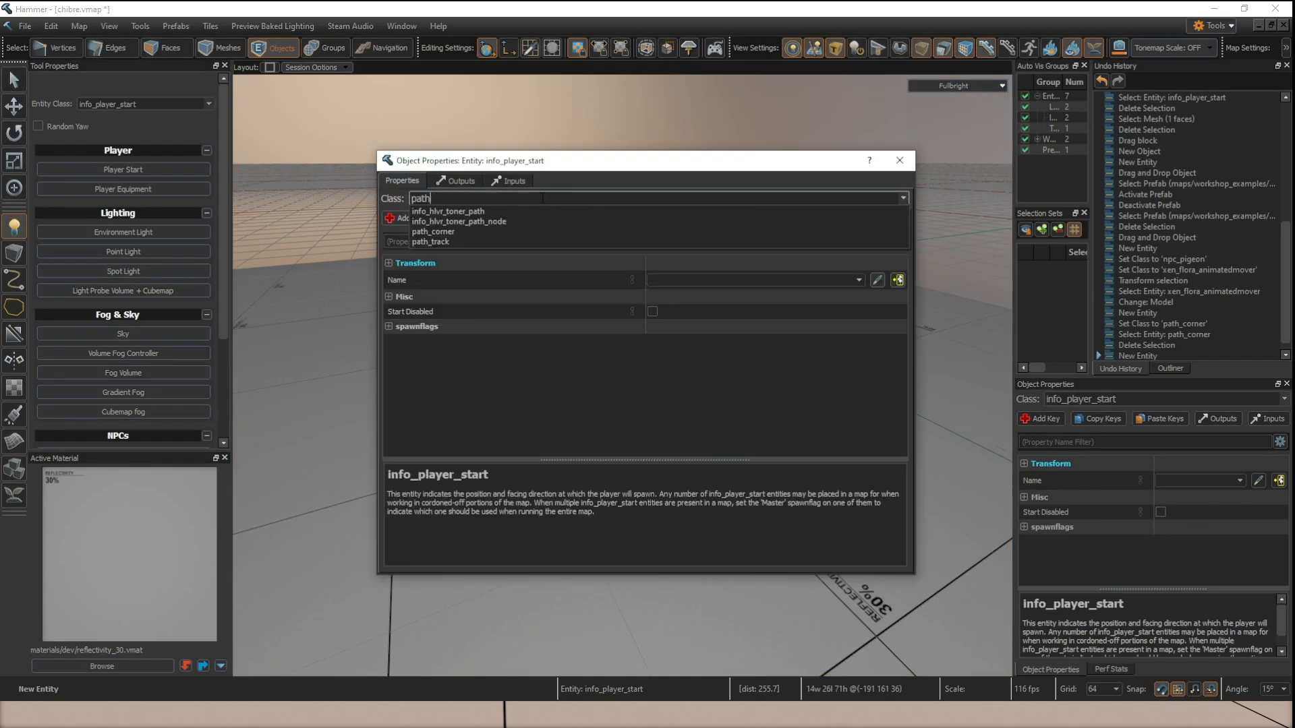
text(rner)
key(Return)
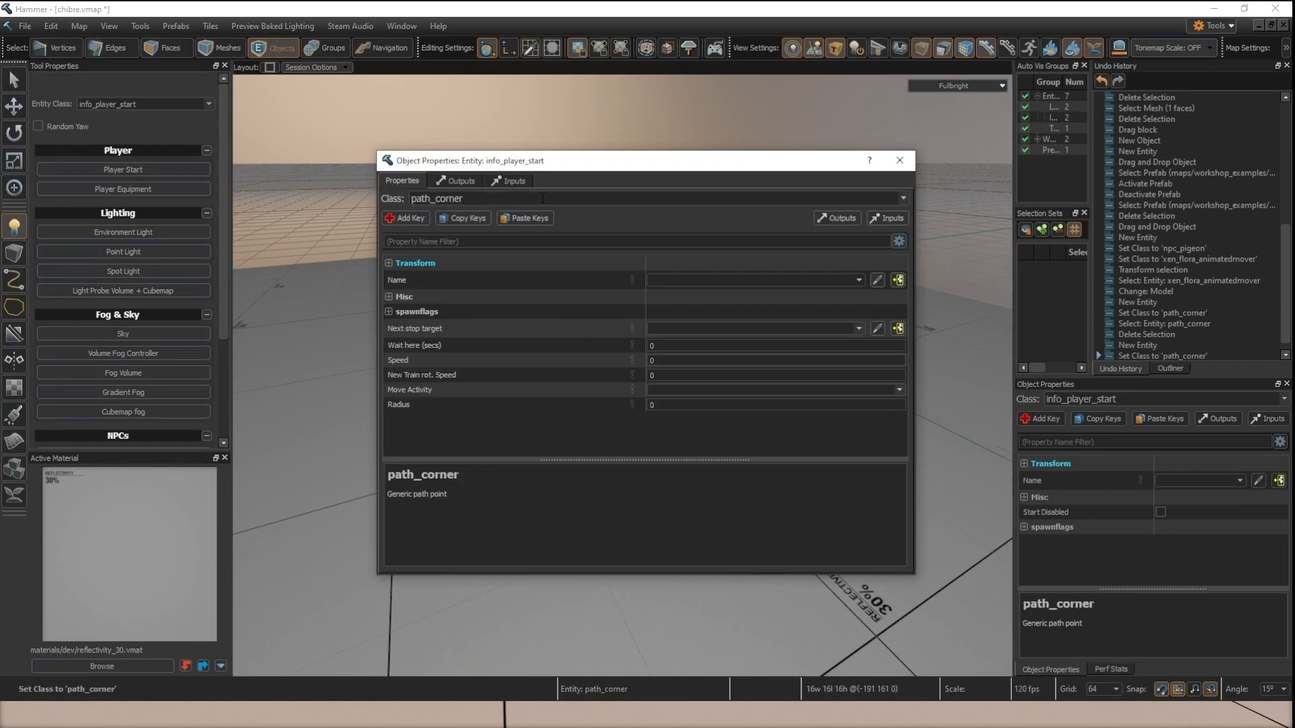
click(896, 169)
Select the path_corner and raise it 64 units straight up above the floor.
right_drag(630, 233, 622, 375)
key(w)
key(s)
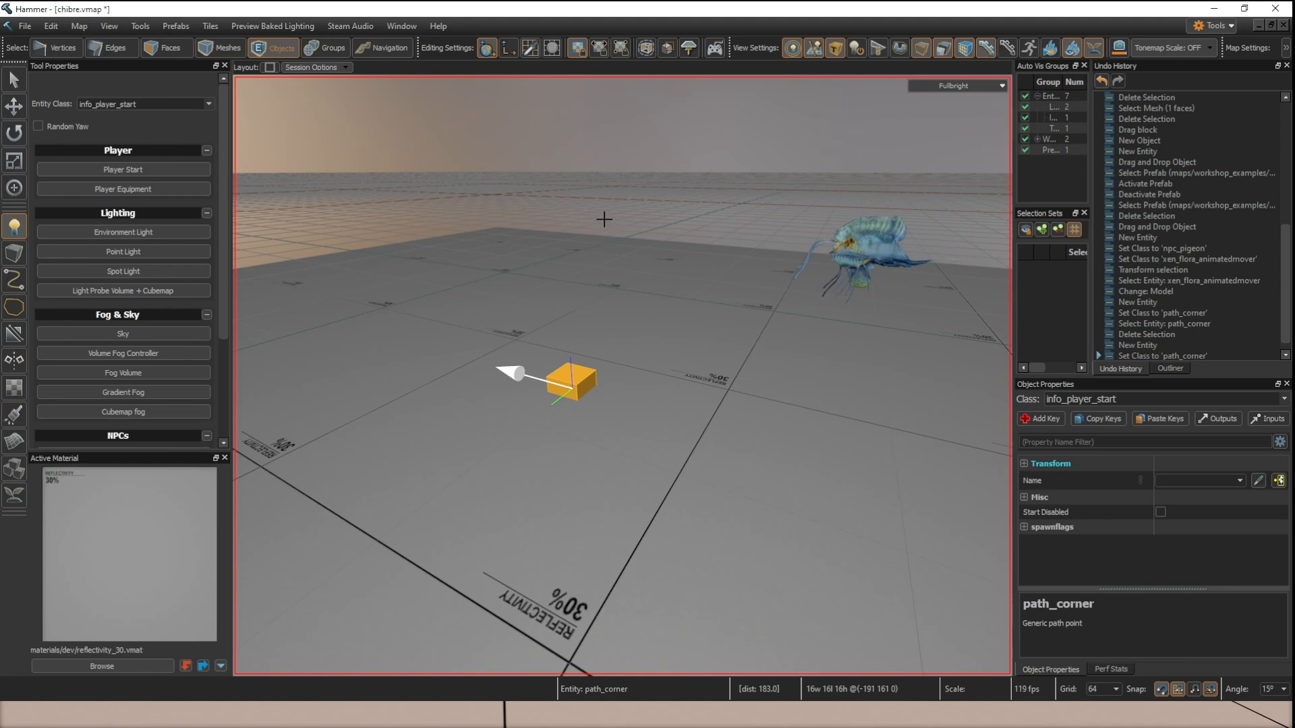
key(s)
right_drag(606, 253, 623, 376)
key(w)
click(14, 79)
key(w)
click(625, 398)
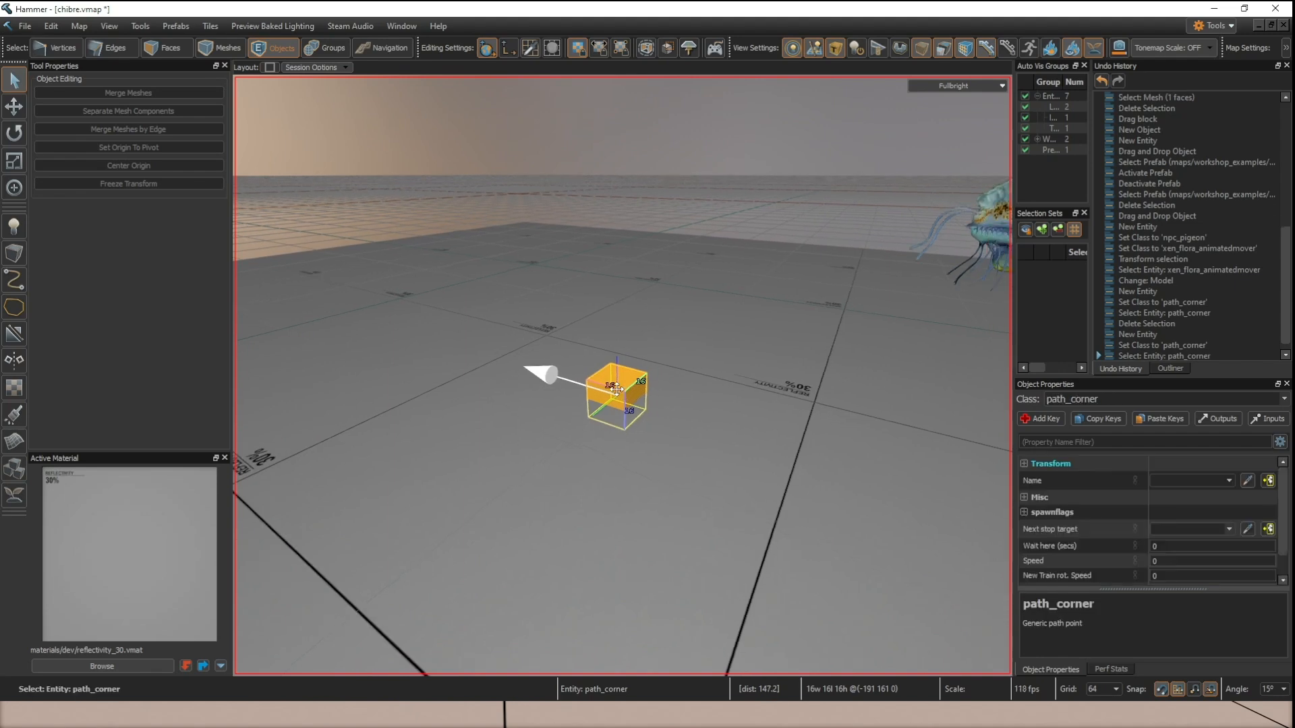
key(w)
drag(619, 362, 617, 265)
Move the path_corner about 97 units horizontally to position -192 64 64.
mouse_move(693, 250)
right_down()
mouse_move(622, 376)
mouse_move(693, 249)
right_up()
key(w)
key(d)
drag(605, 318, 673, 315)
right_drag(673, 316, 762, 331)
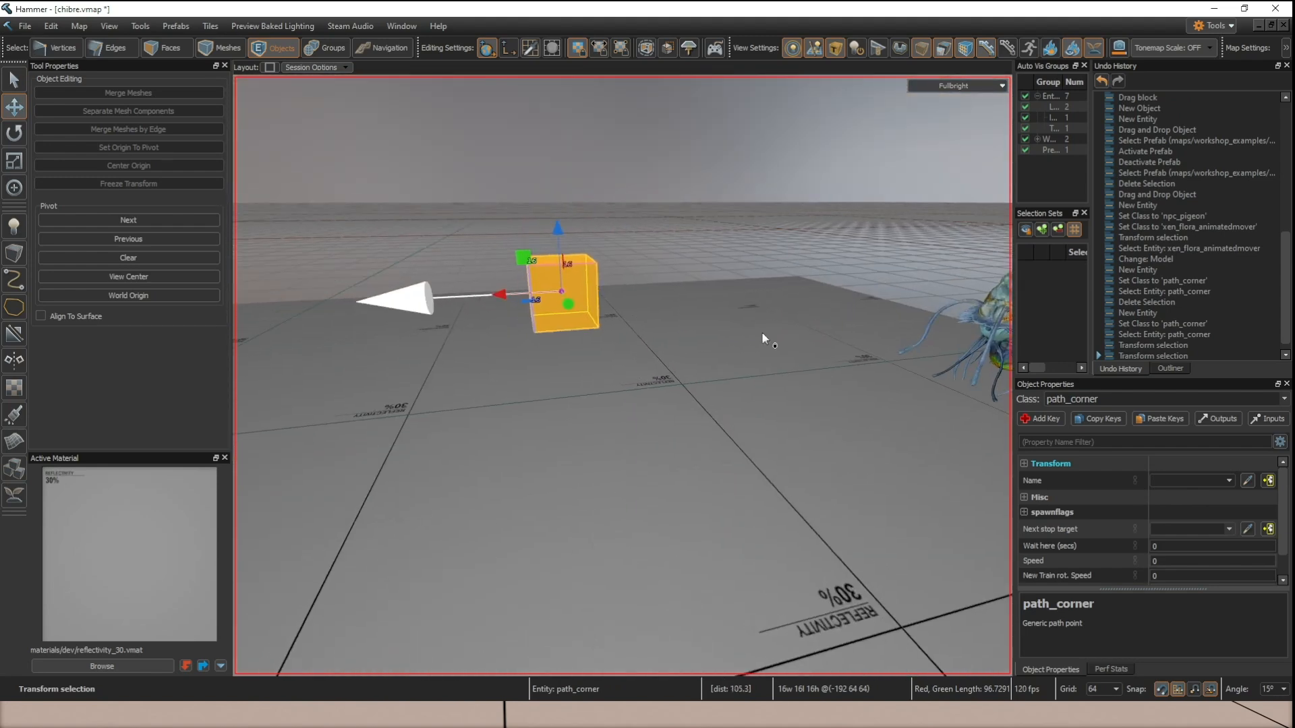
Name the path_corner trajet_pigeon1 and close its properties.
key(alt+Return)
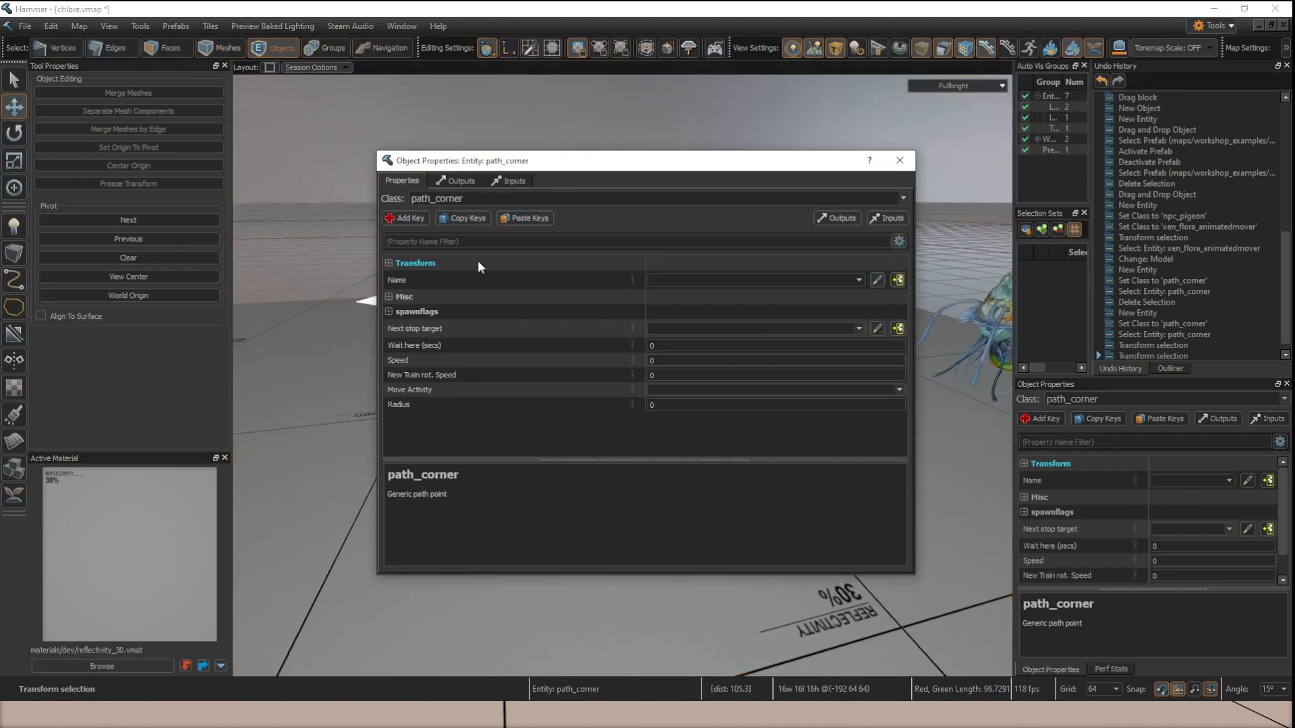
click(687, 282)
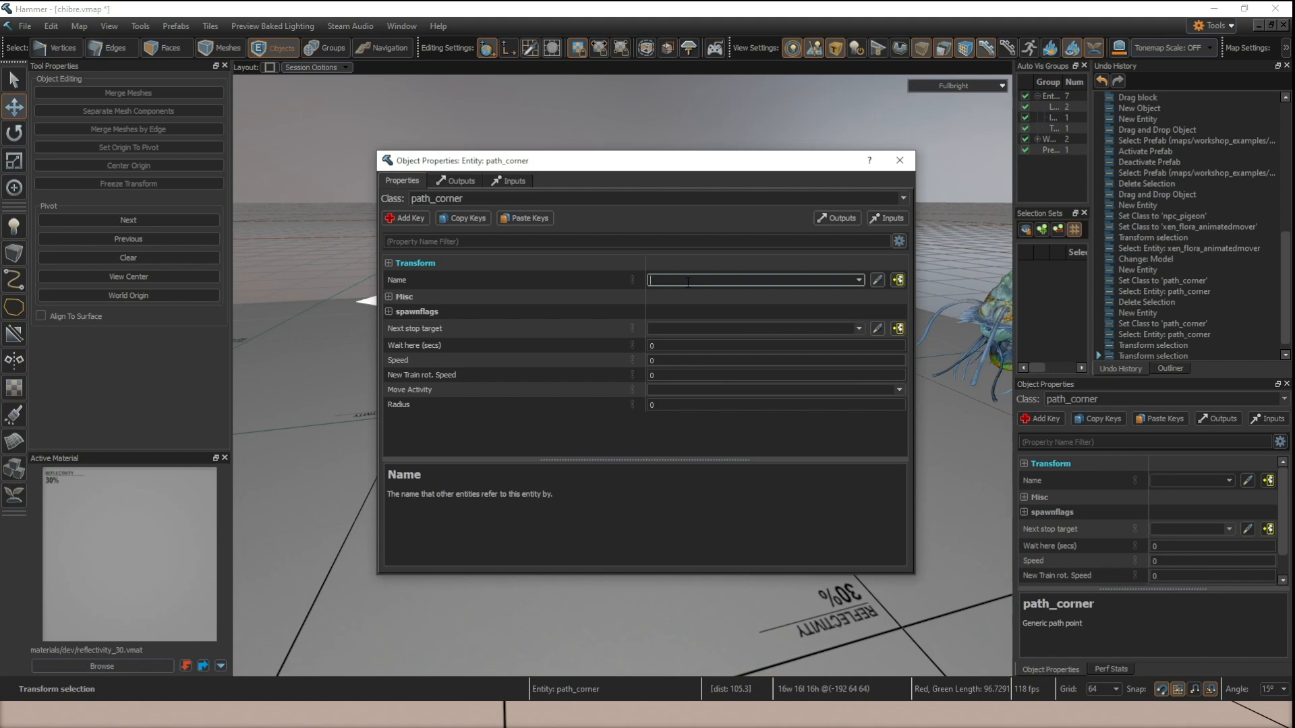
text(trai)
text(jet_pigeon1)
key(Return)
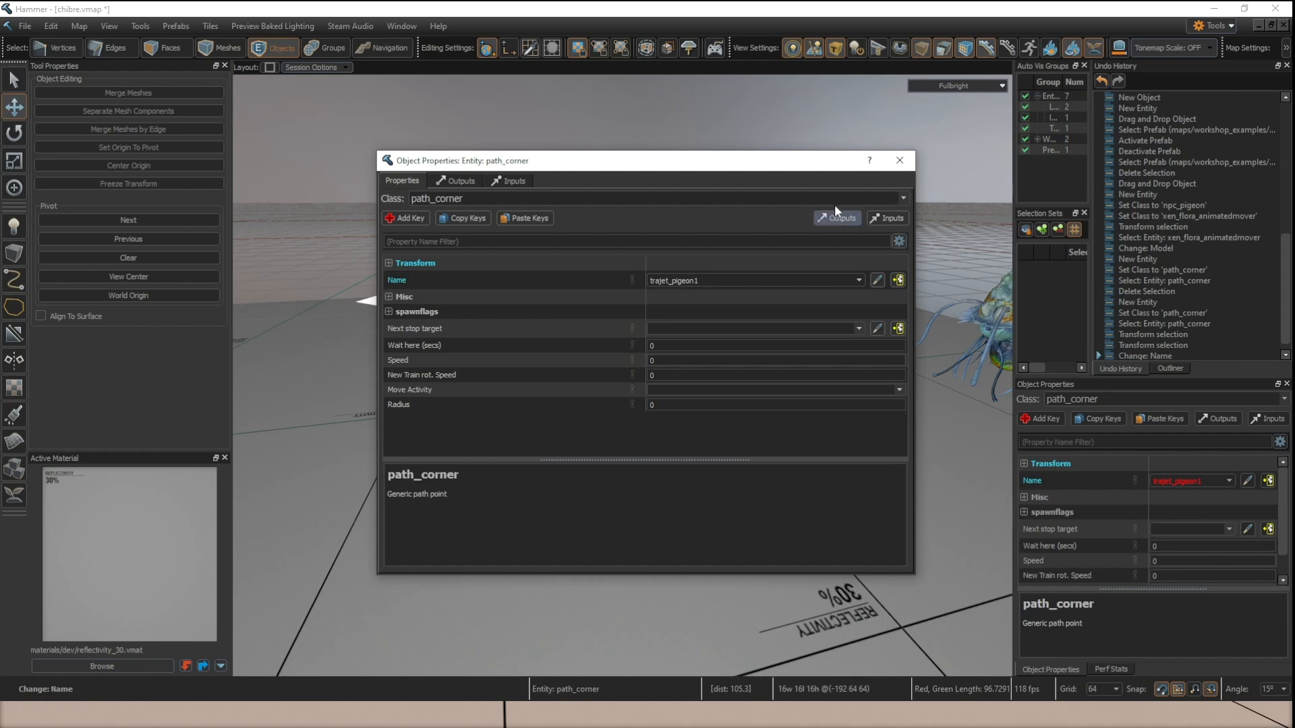
click(900, 160)
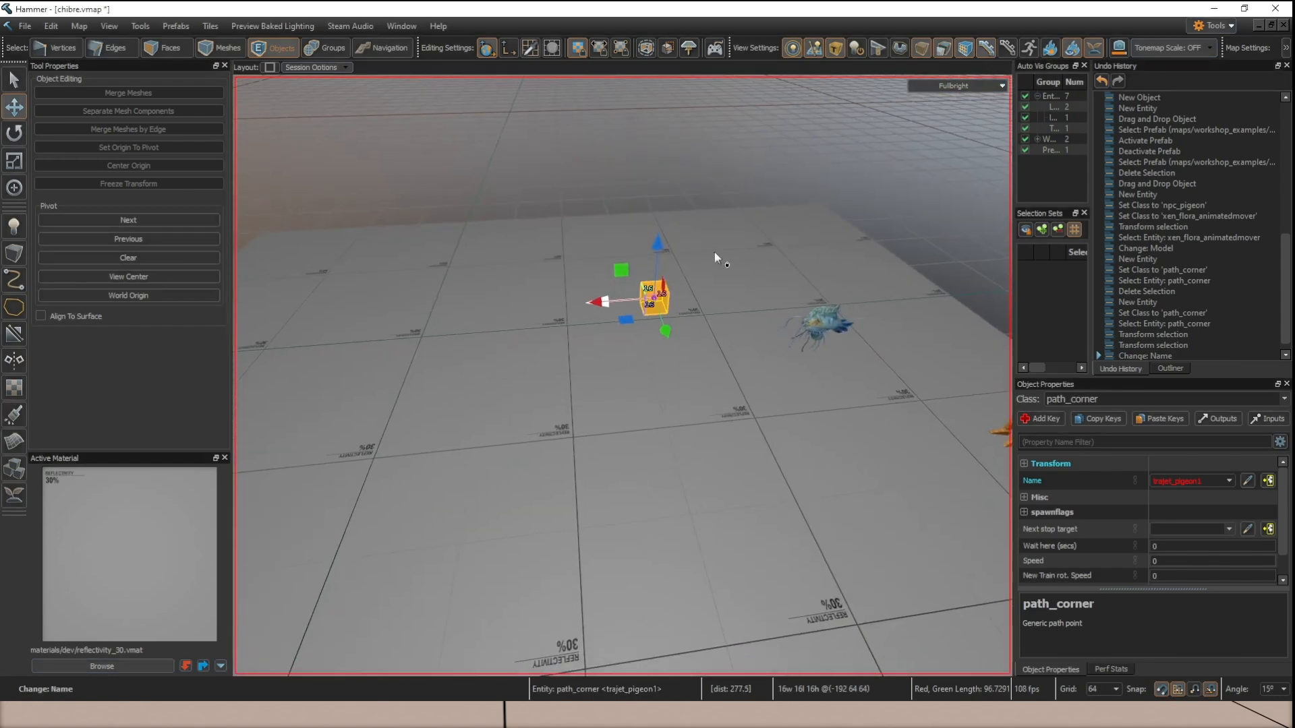
Try to clone the trajet_pigeon1 path_corner along one axis, and reselect the original.
scroll(657, 295, down, 2)
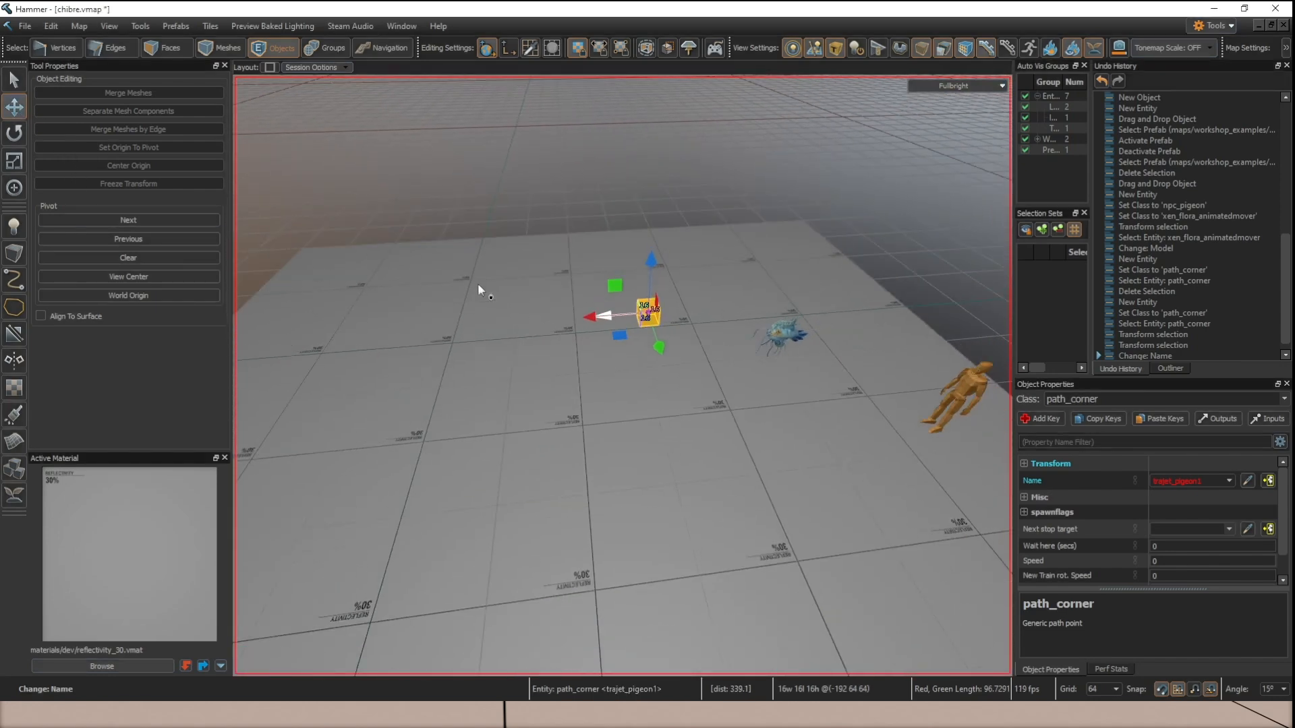
scroll(650, 373, up, 2)
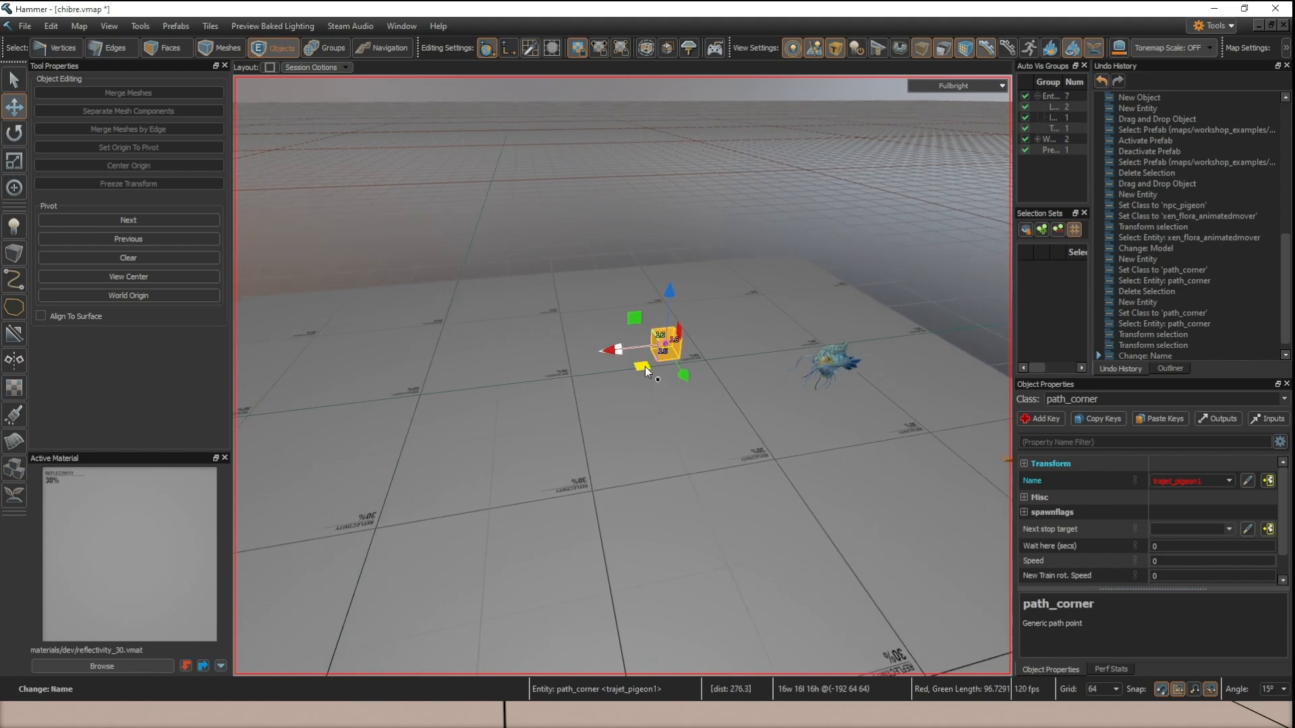
mouse_move(665, 346)
shift+mouse_down()
mouse_move(608, 310)
mouse_move(615, 349)
shift+mouse_up()
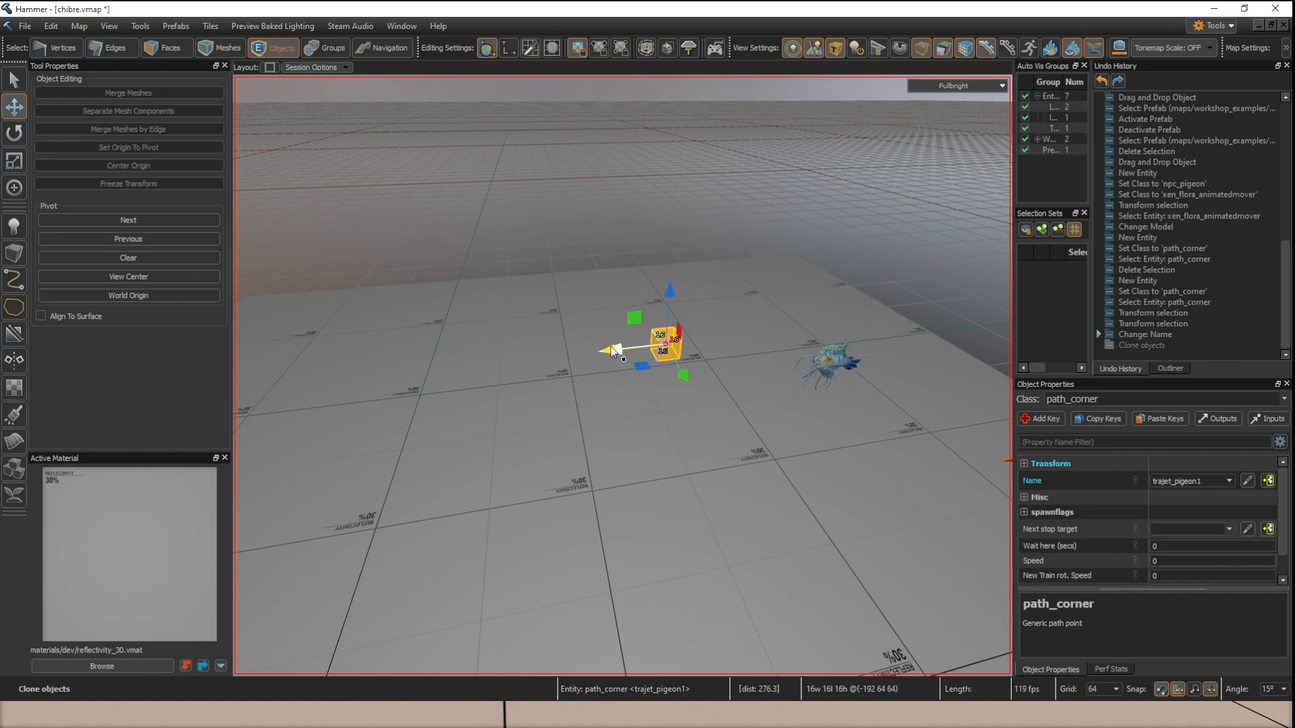
click(14, 80)
click(668, 327)
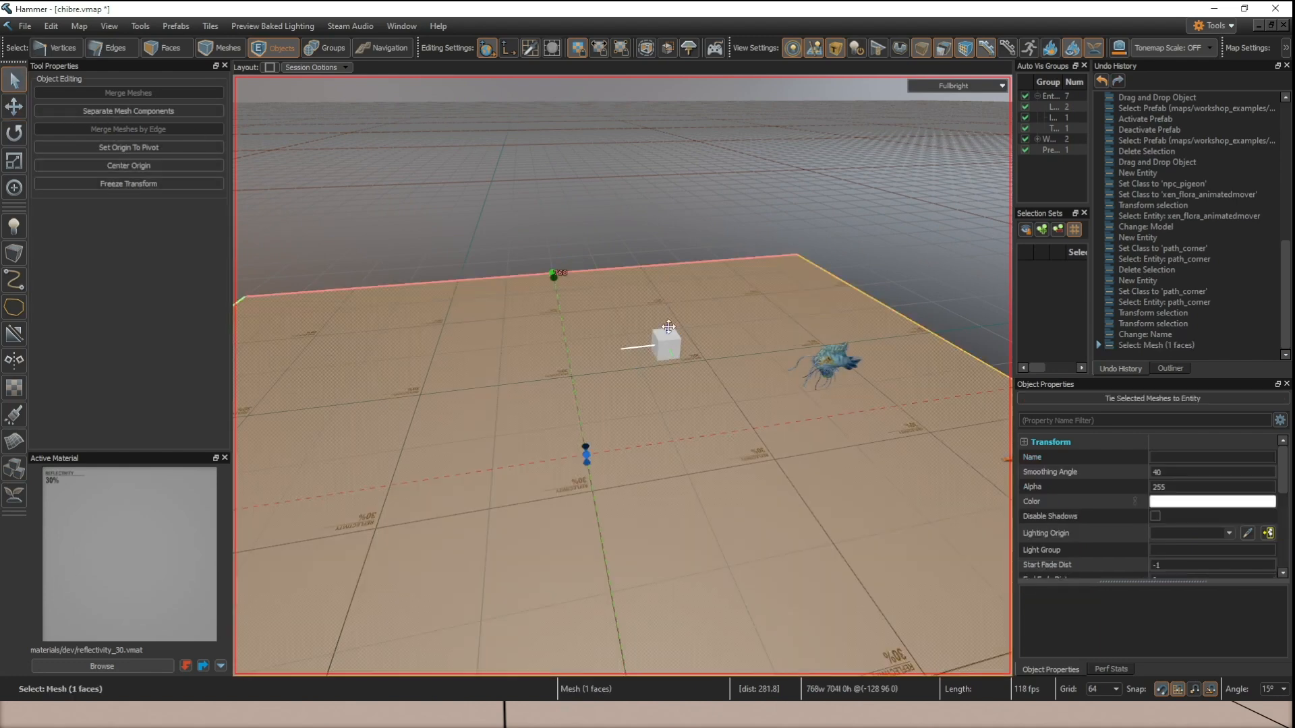
click(619, 232)
click(666, 344)
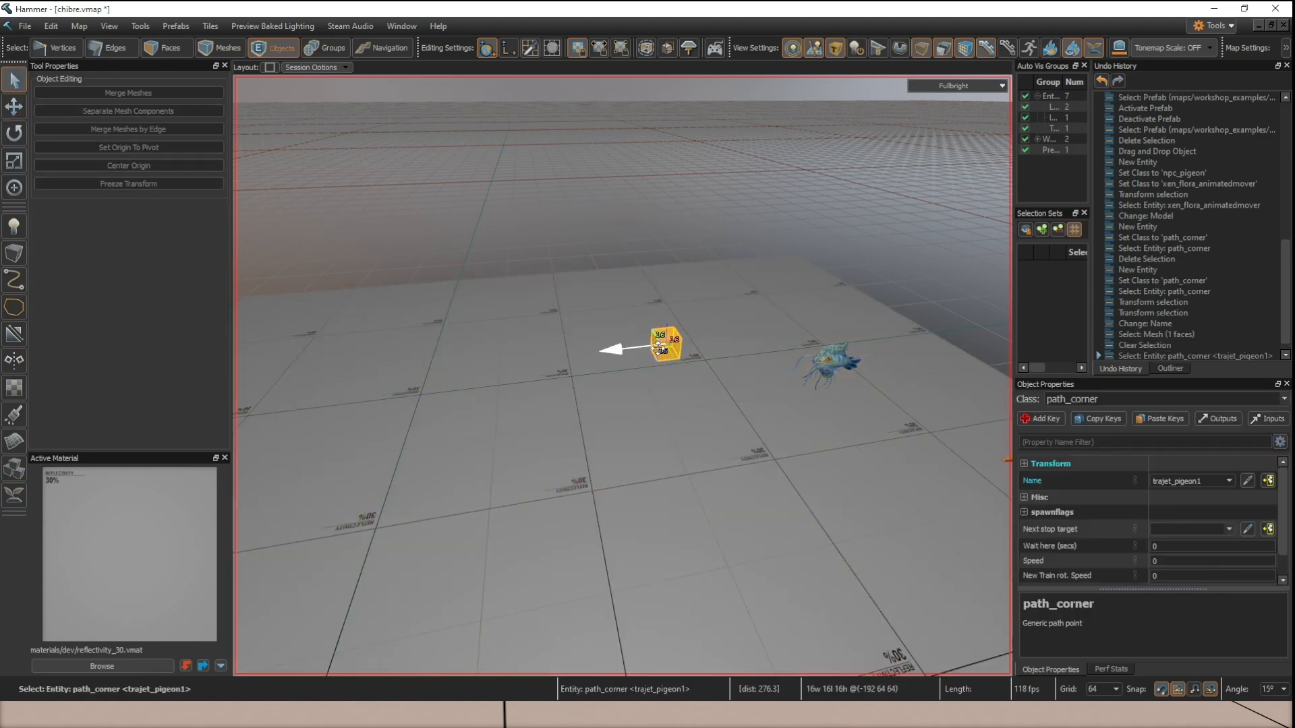
Clone the trajet_pigeon1 path_corner horizontally to the map origin at a height of 64 units.
key(w)
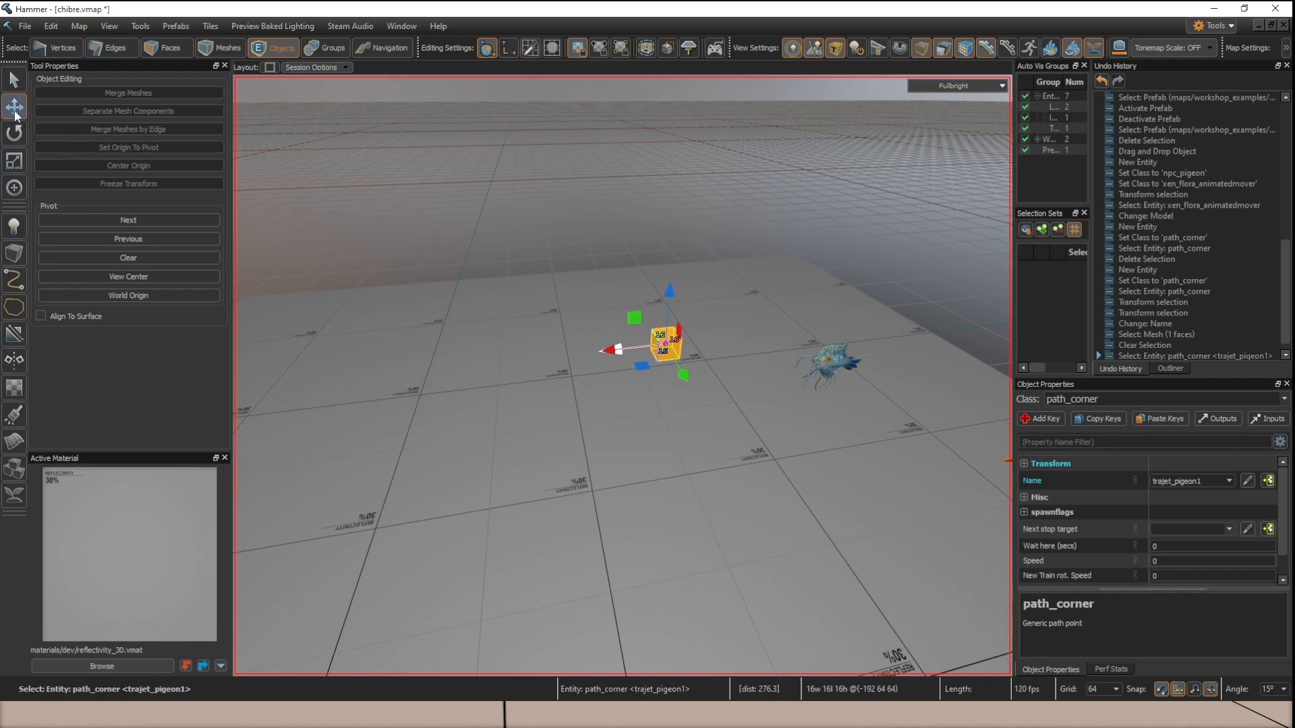
mouse_move(596, 325)
right_down()
mouse_move(623, 375)
mouse_move(596, 325)
right_up()
key(w)
key(s)
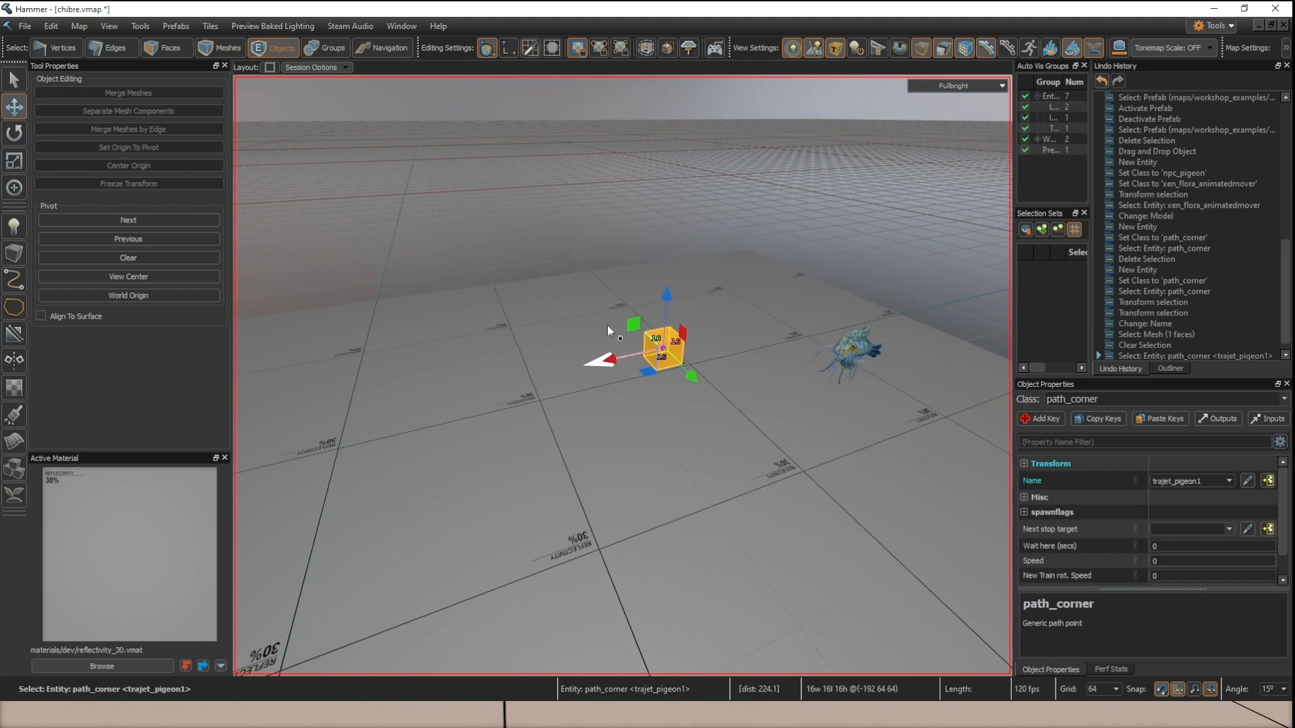
right_drag(654, 359, 654, 362)
drag(638, 374, 627, 340)
right_drag(658, 363, 661, 366)
key(s)
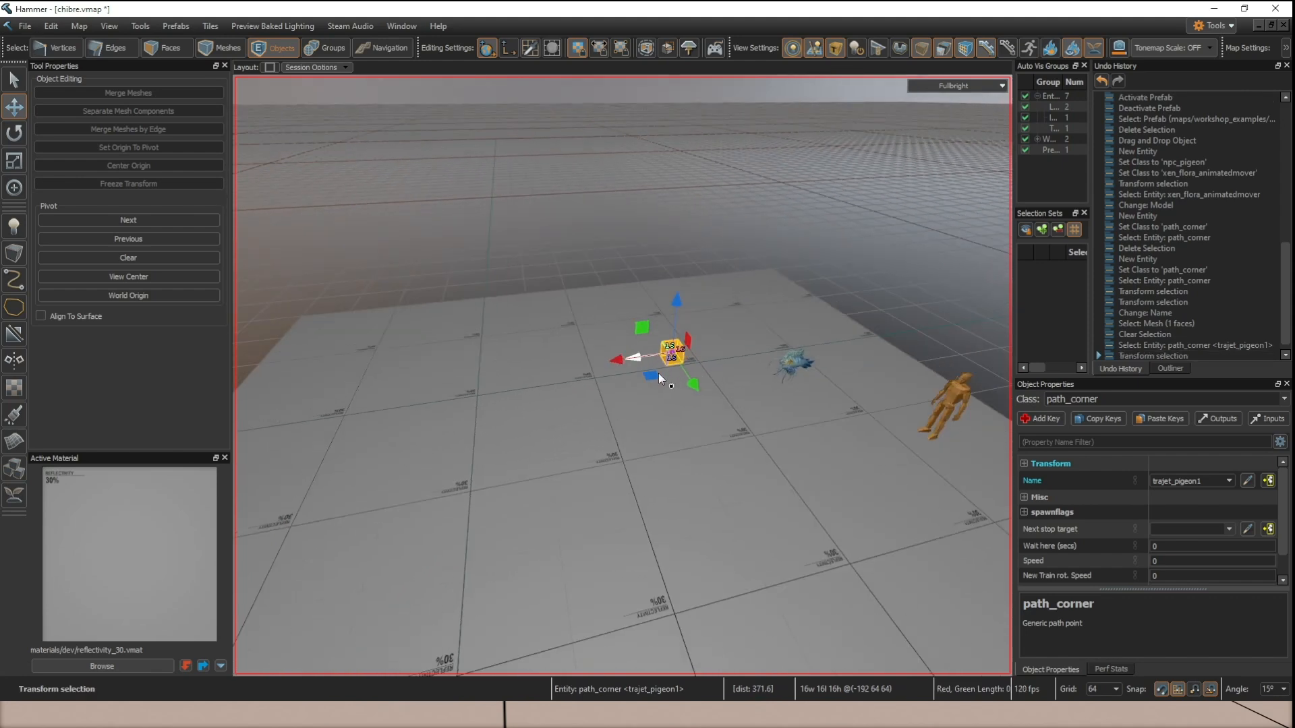
mouse_move(651, 376)
shift+mouse_down()
mouse_move(625, 315)
mouse_move(394, 282)
mouse_move(401, 347)
mouse_move(463, 343)
mouse_move(437, 346)
shift+mouse_up()
Clone the newest path_corner twice more around the floor, placing the last one about 202 units from its source at -64 320 64.
key(w)
right_drag(519, 365, 622, 376)
key(s)
key(w)
shift+drag(569, 356, 414, 467)
right_drag(414, 467, 622, 376)
key(s)
shift+drag(548, 344, 686, 424)
Raise the second path_corner, trajet_pigeon2, by 128 units.
mouse_move(685, 423)
right_down()
mouse_move(622, 376)
mouse_move(701, 375)
right_up()
key(w)
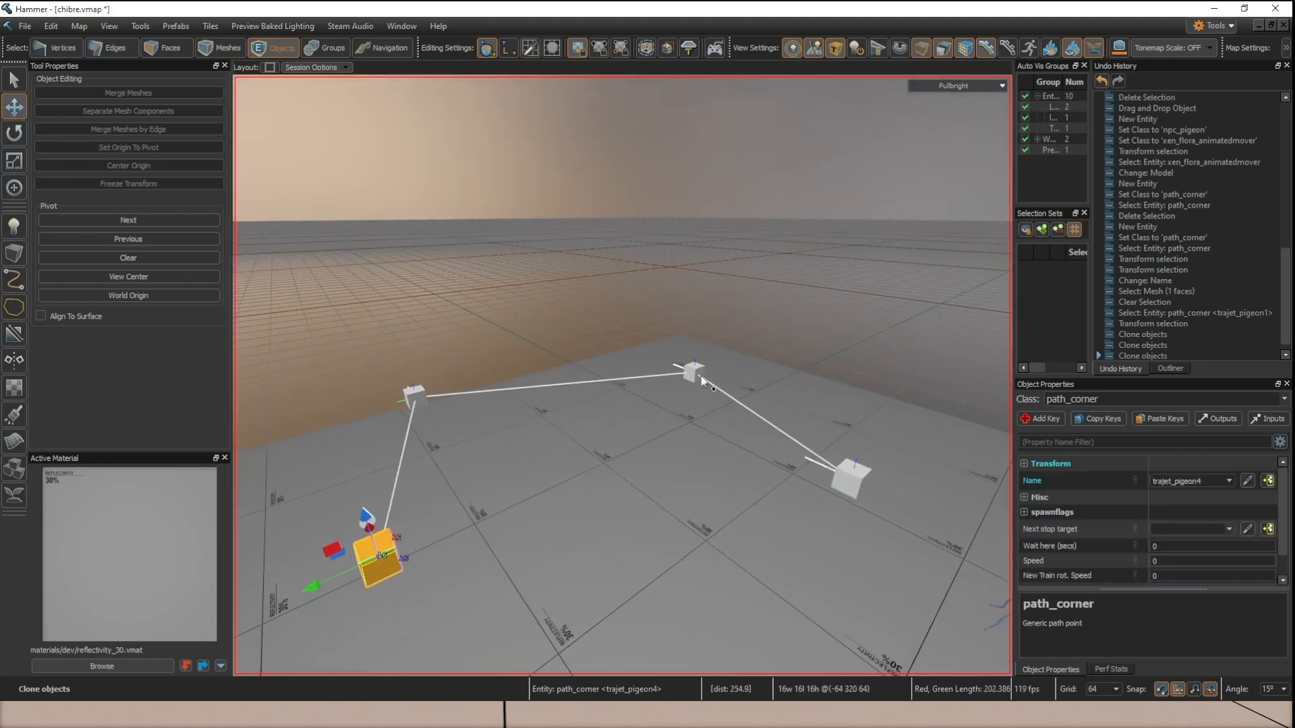
click(698, 373)
drag(697, 330, 708, 248)
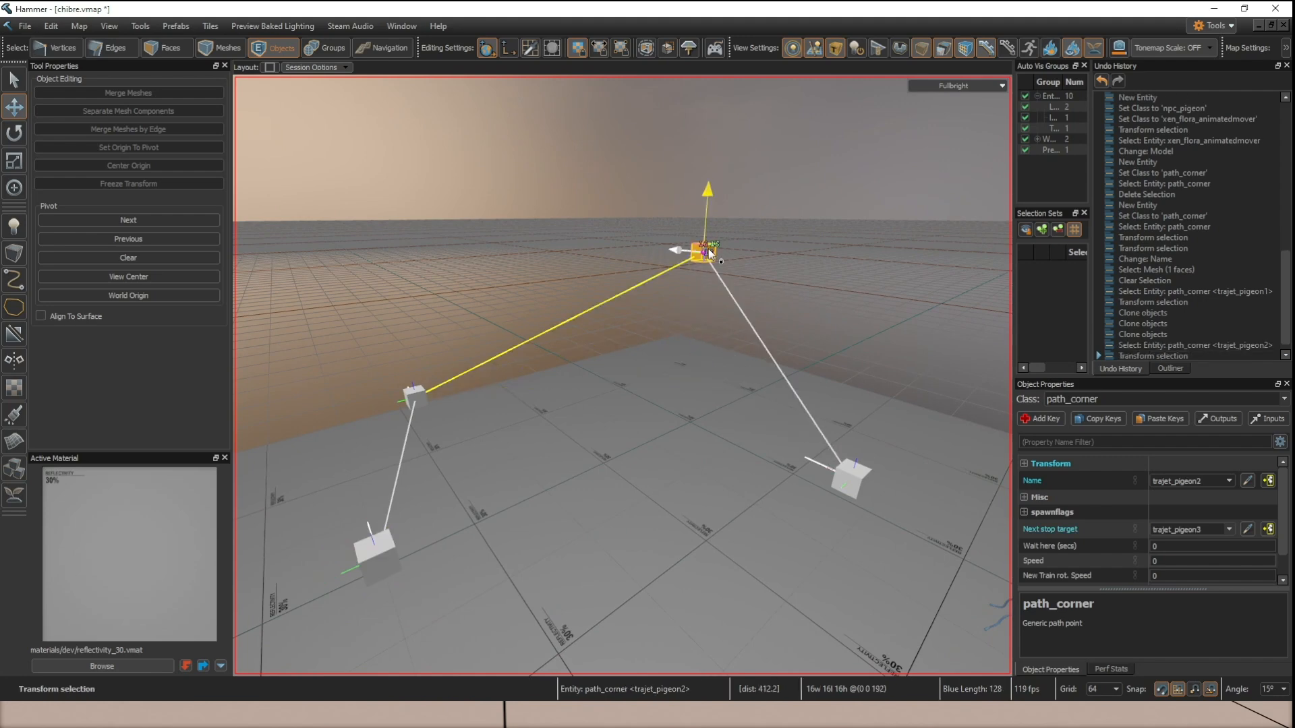
Lower the trajet_pigeon3 path_corner by 64 units and raise trajet_pigeon4 by 192 units.
click(414, 395)
drag(410, 358, 415, 435)
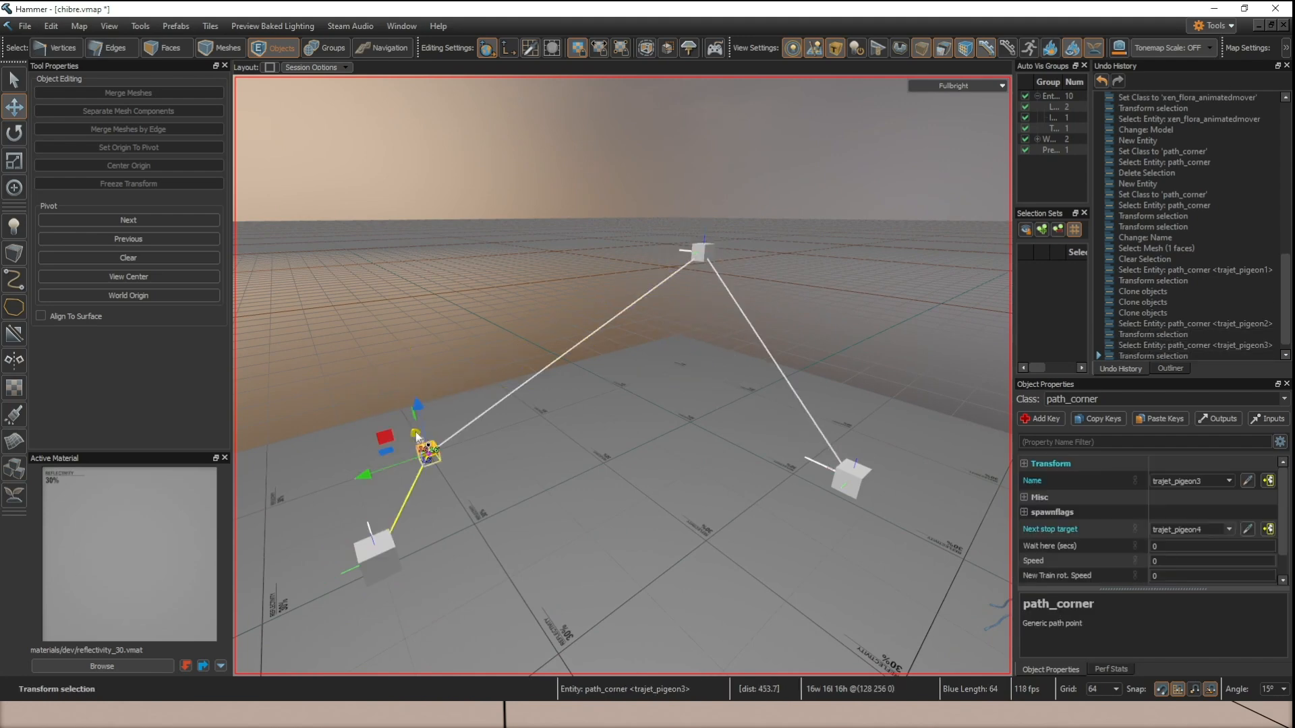
right_drag(522, 466, 484, 514)
click(496, 483)
click(507, 468)
key(s)
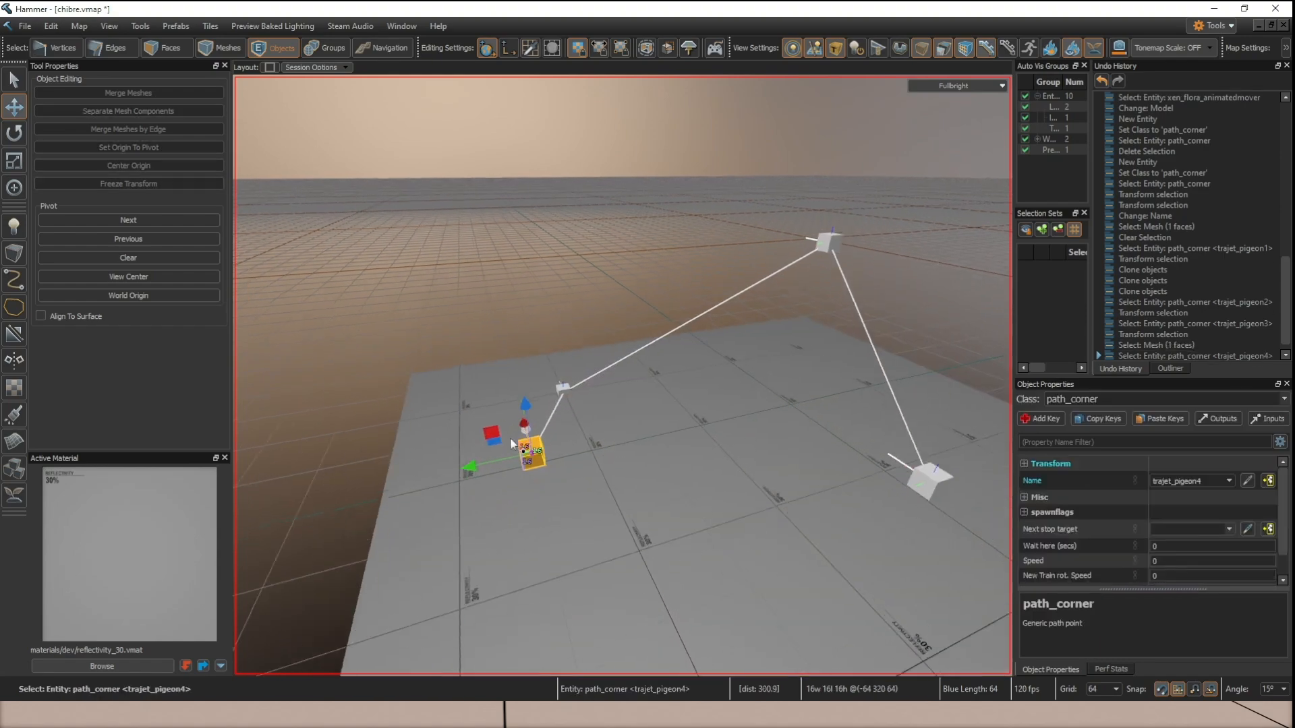
drag(531, 411, 529, 153)
Save the map.
right_drag(529, 152, 623, 376)
key(s)
key(w)
key(s)
key(w)
key(ctrl+s)
Set the Path Start of the xen_flora_animatedmover to trajet_pigeon1.
right_drag(626, 325, 730, 420)
key(w)
click(730, 418)
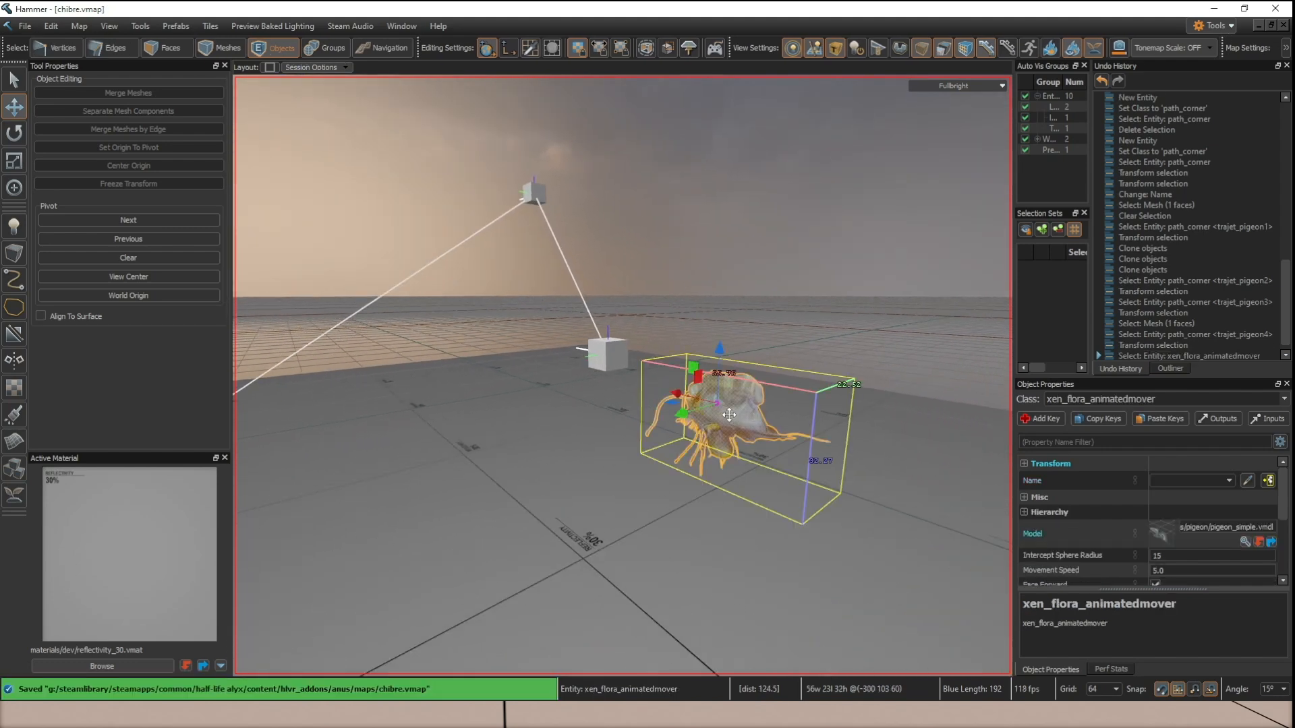
double_click(729, 414)
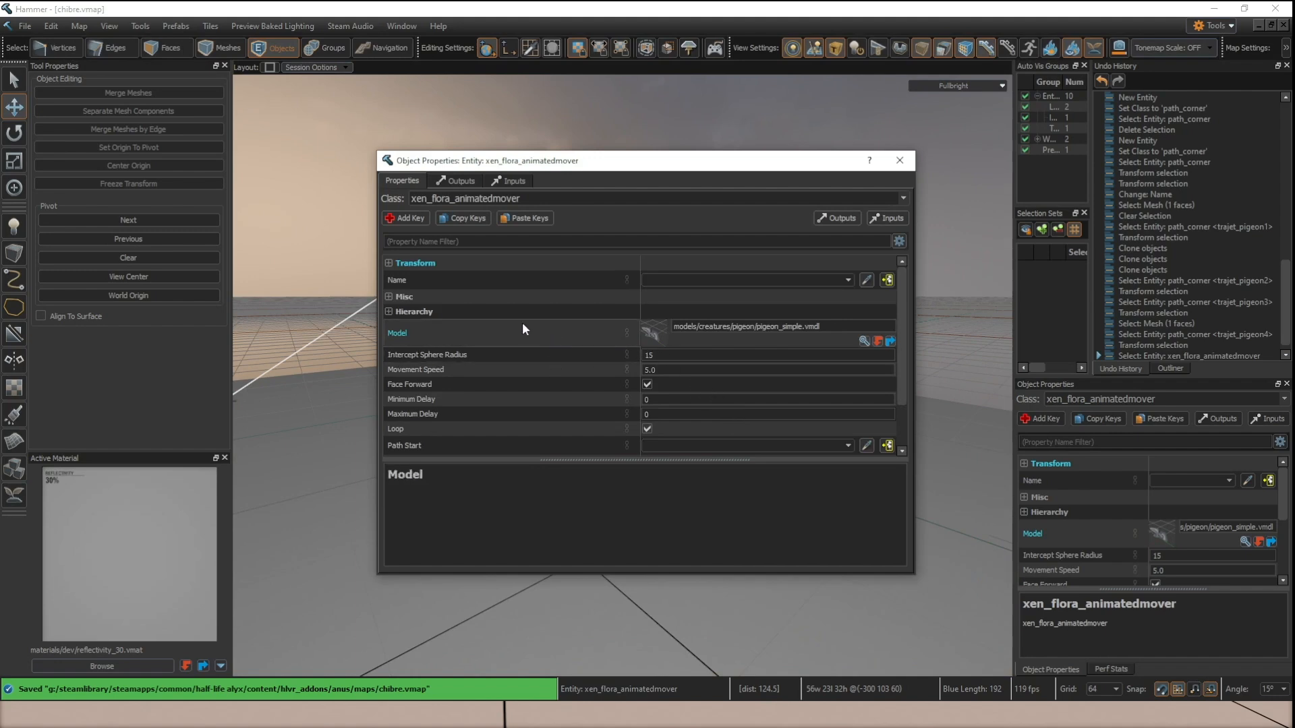
scroll(489, 407, down, 2)
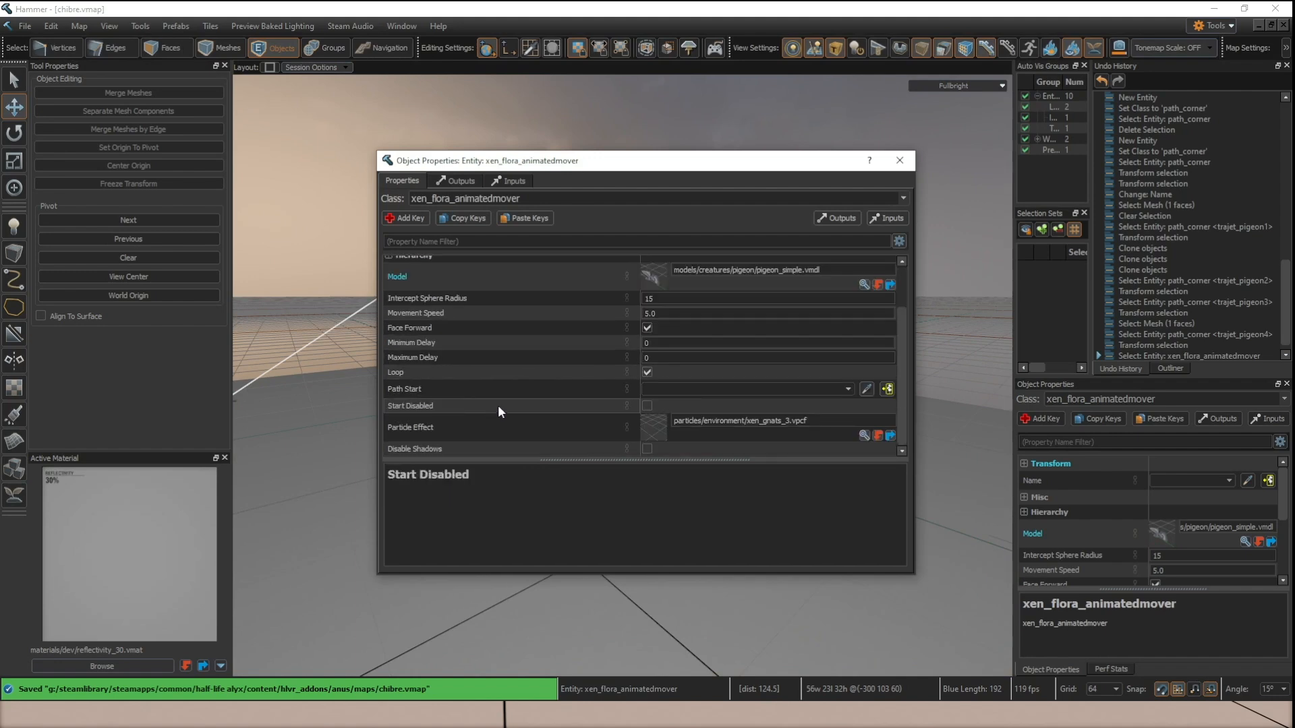
click(847, 389)
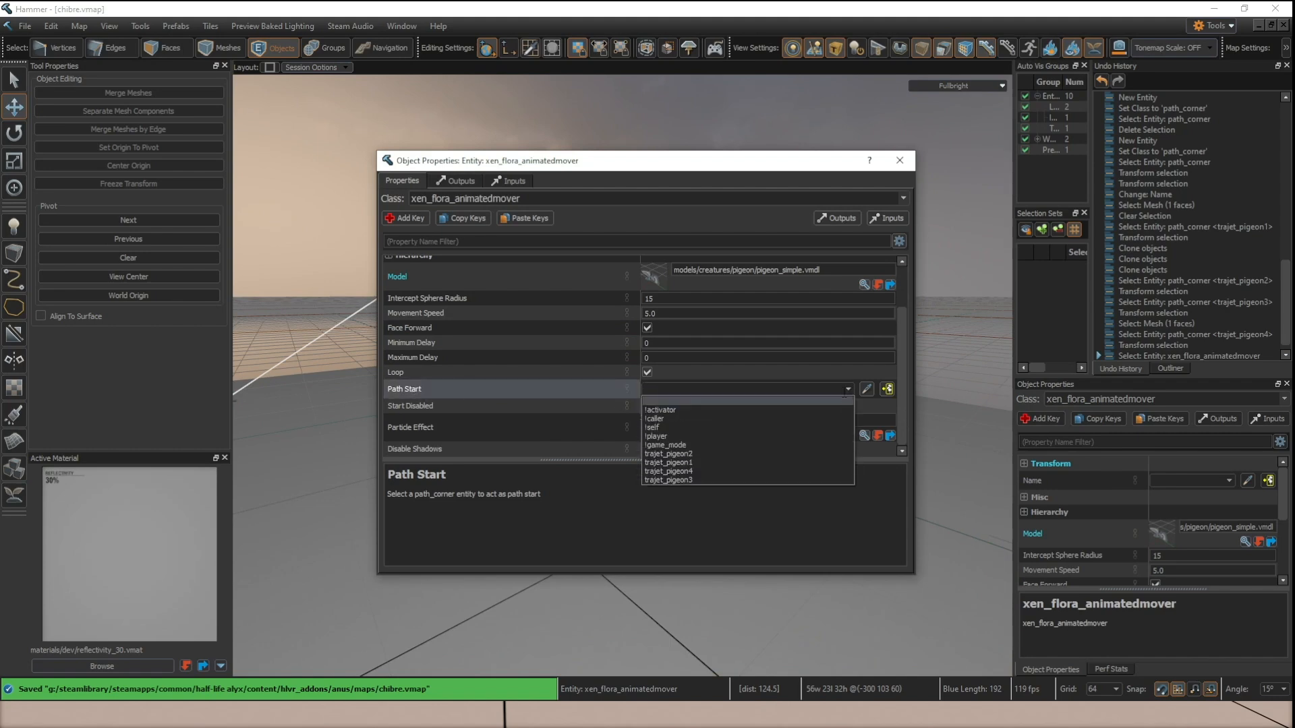
click(713, 461)
click(899, 159)
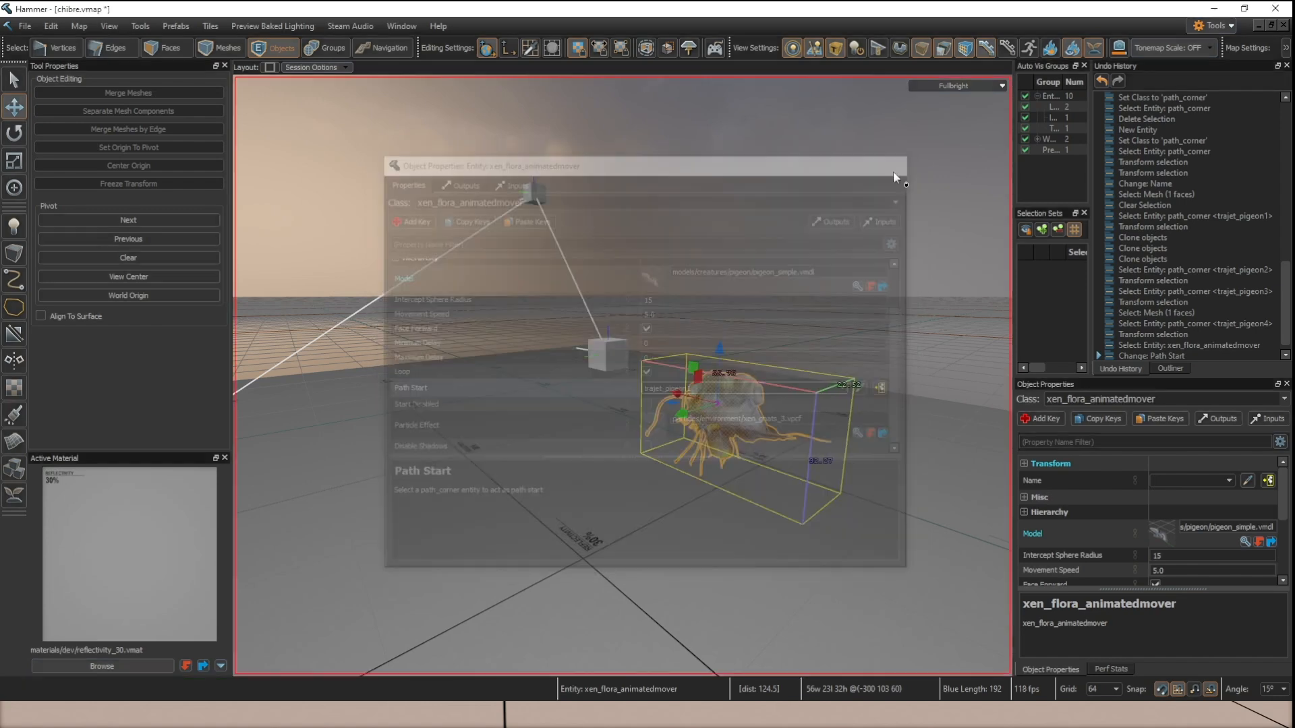
Run the map in the game to check the pigeon's flight, and return to the Hammer editor.
key(F9)
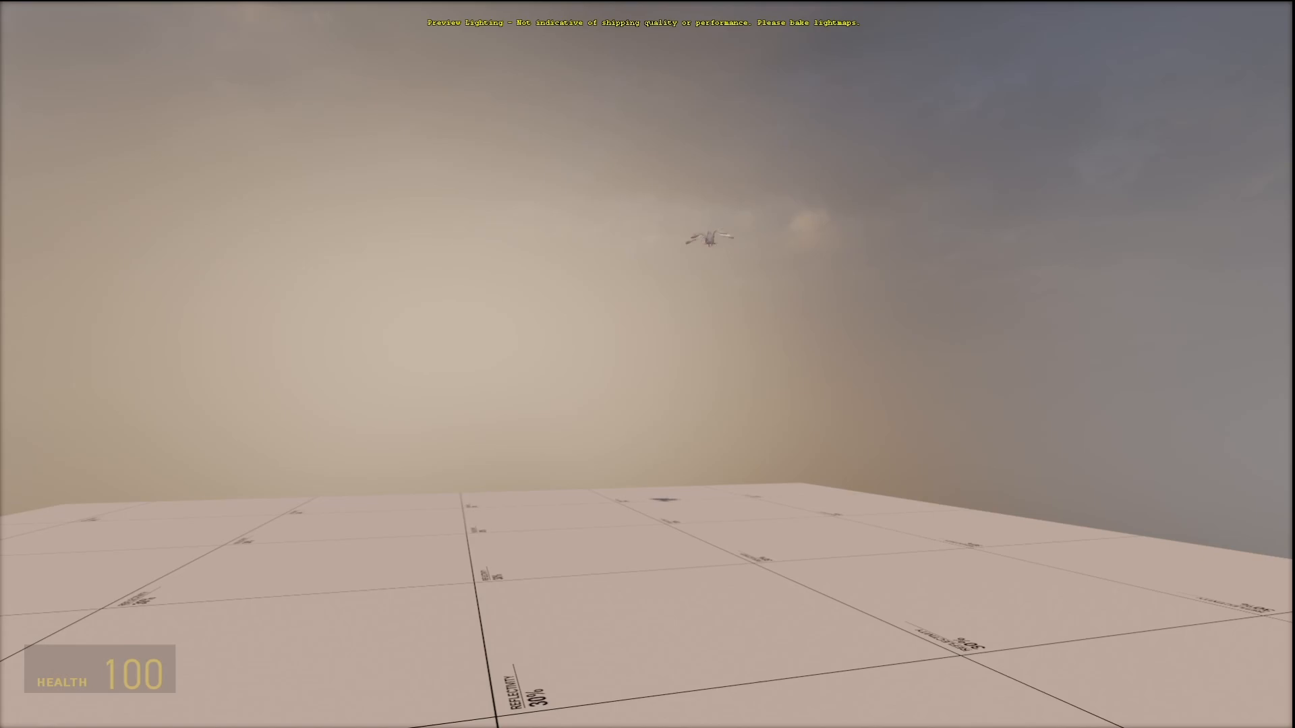
key(alt+Tab)
key(Escape)
Set the Movement Speed of the xen_flora_animatedmover to 150.
click(738, 408)
right_drag(738, 408, 622, 376)
scroll(704, 432, down, 3)
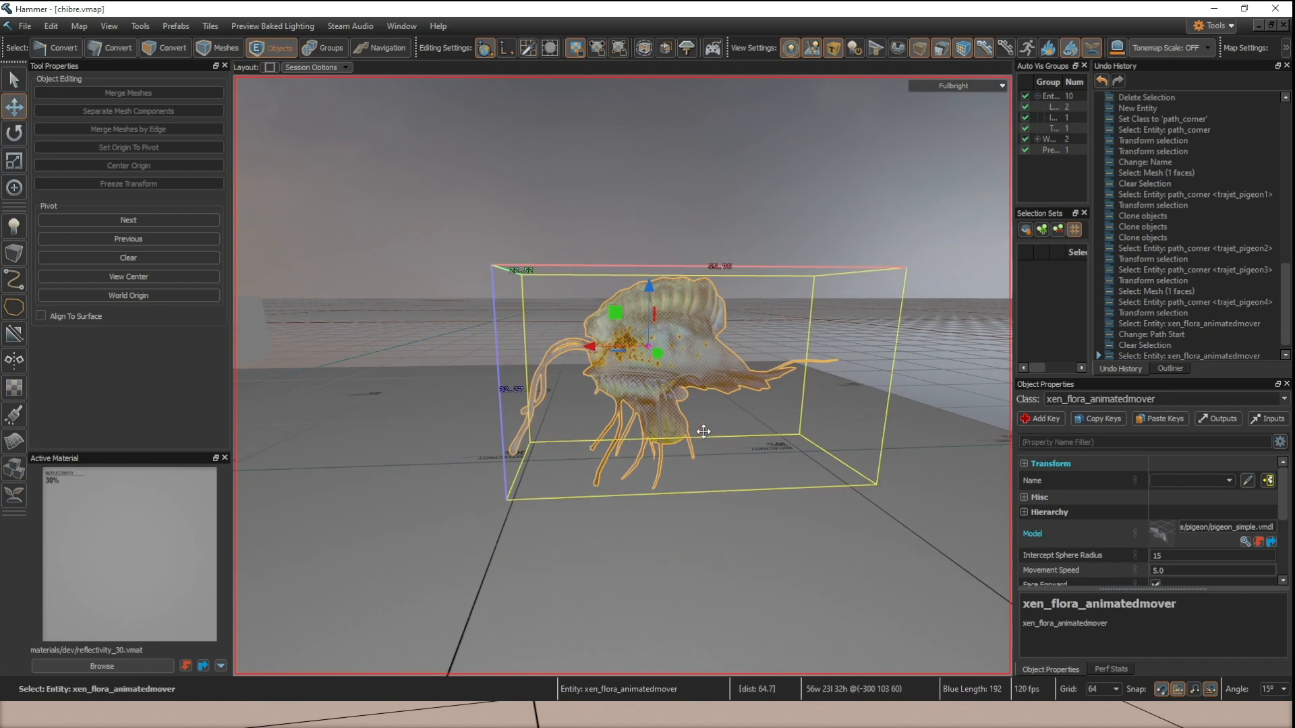
key(alt+Return)
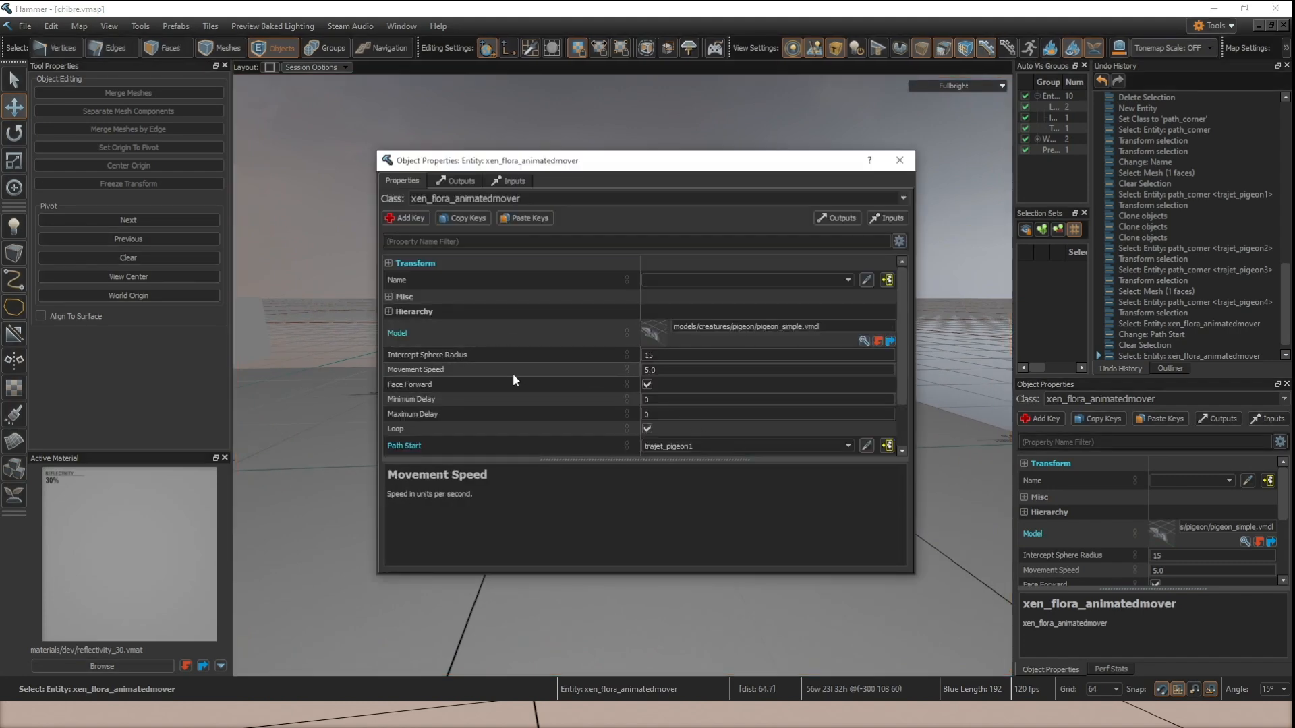
click(593, 371)
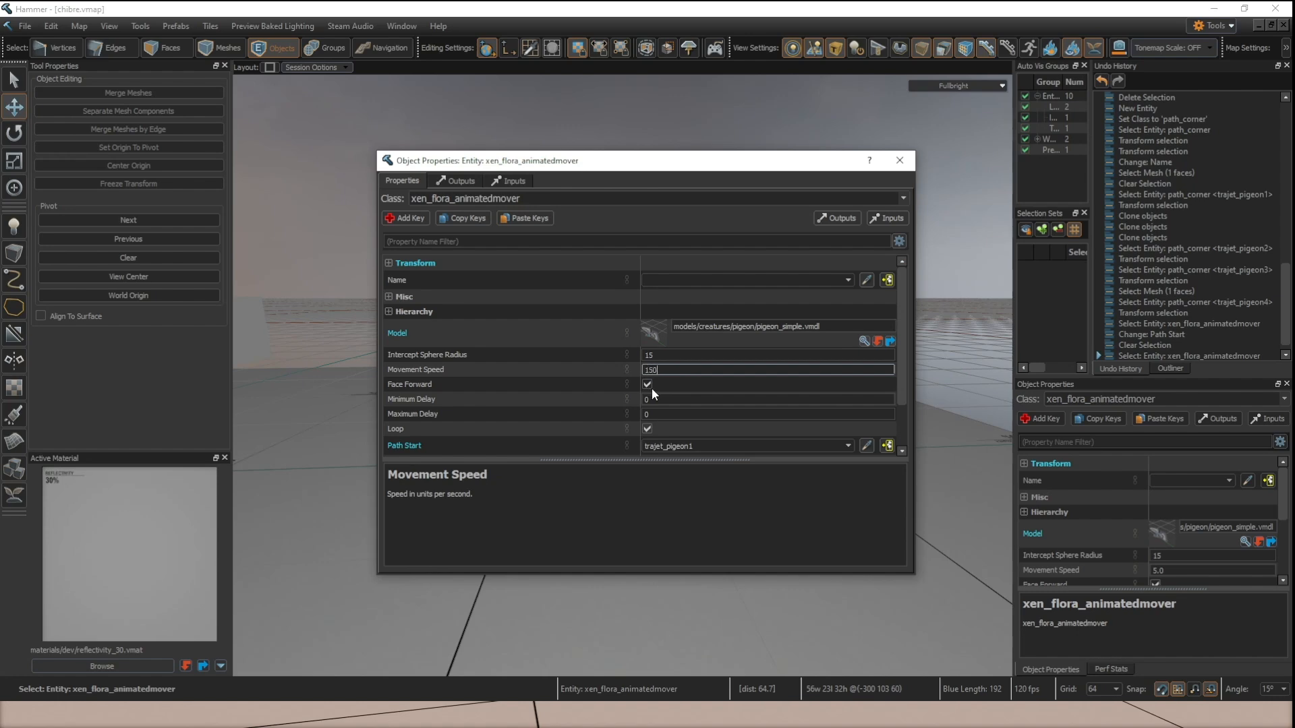
text(150)
key(Return)
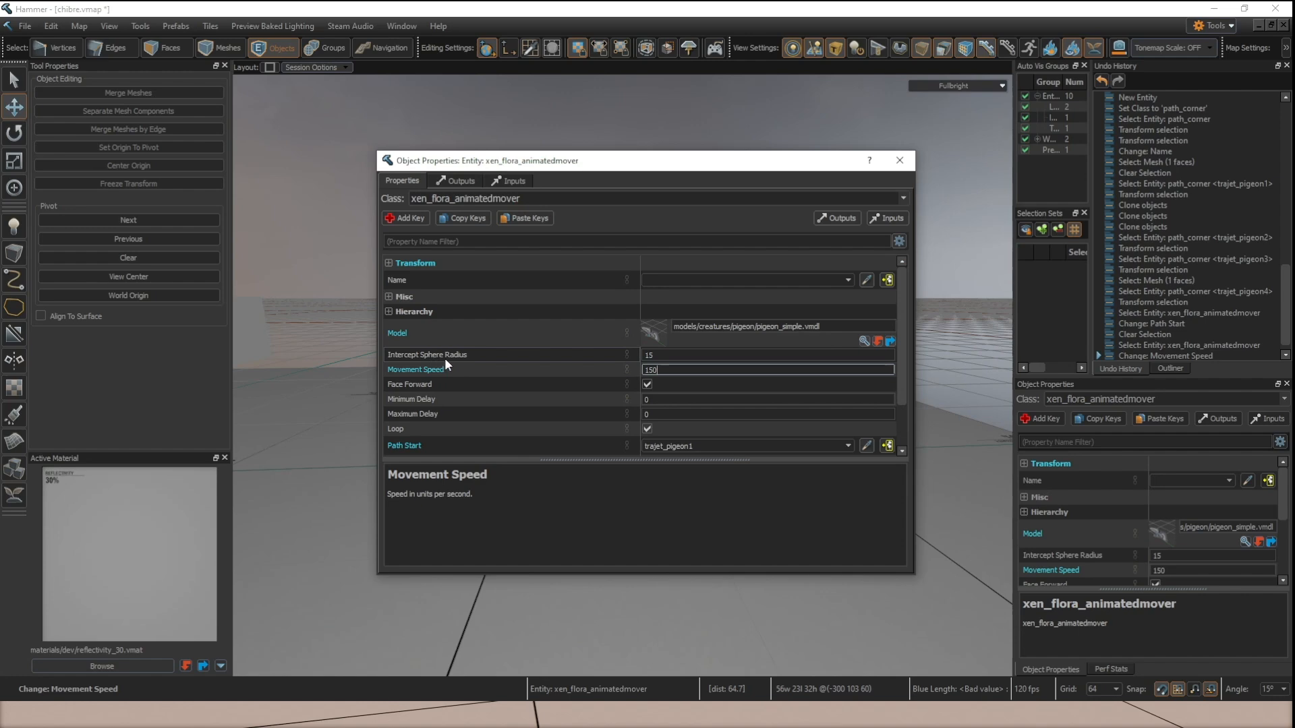
Set the mover's Intercept Sphere Radius to -1 and save the map.
drag(658, 355, 625, 357)
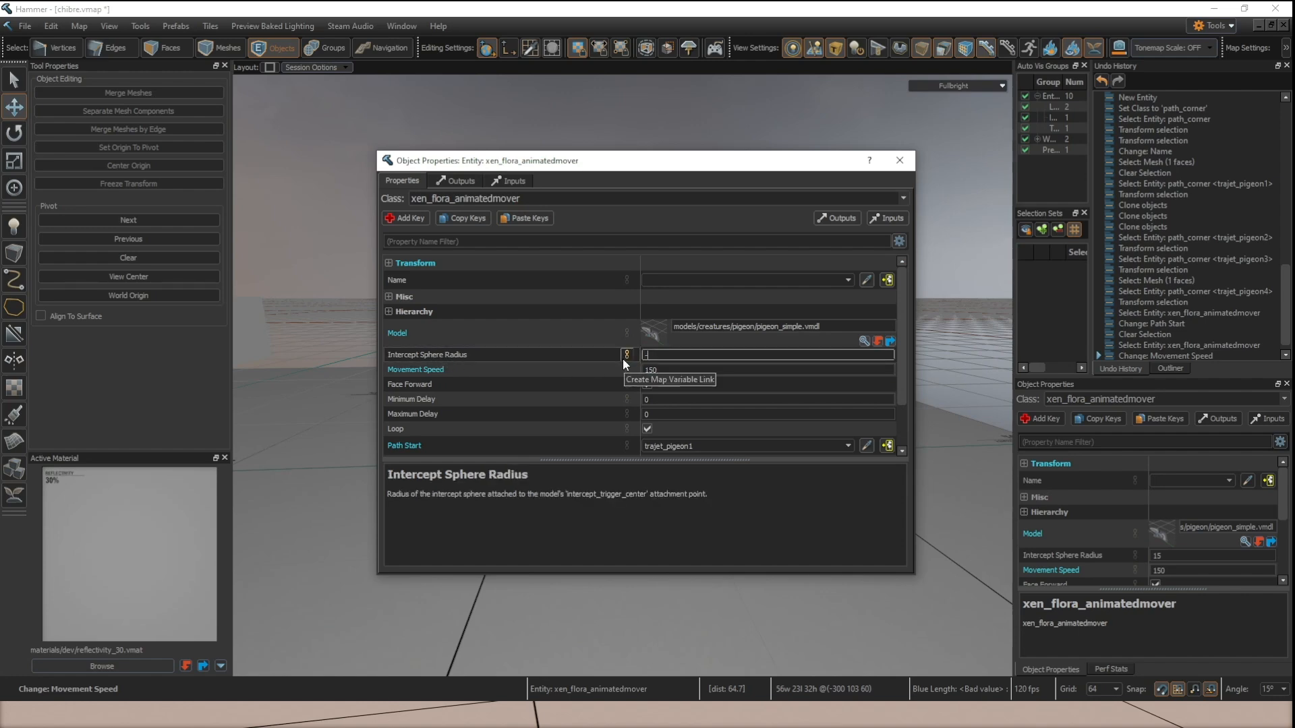
text(-1)
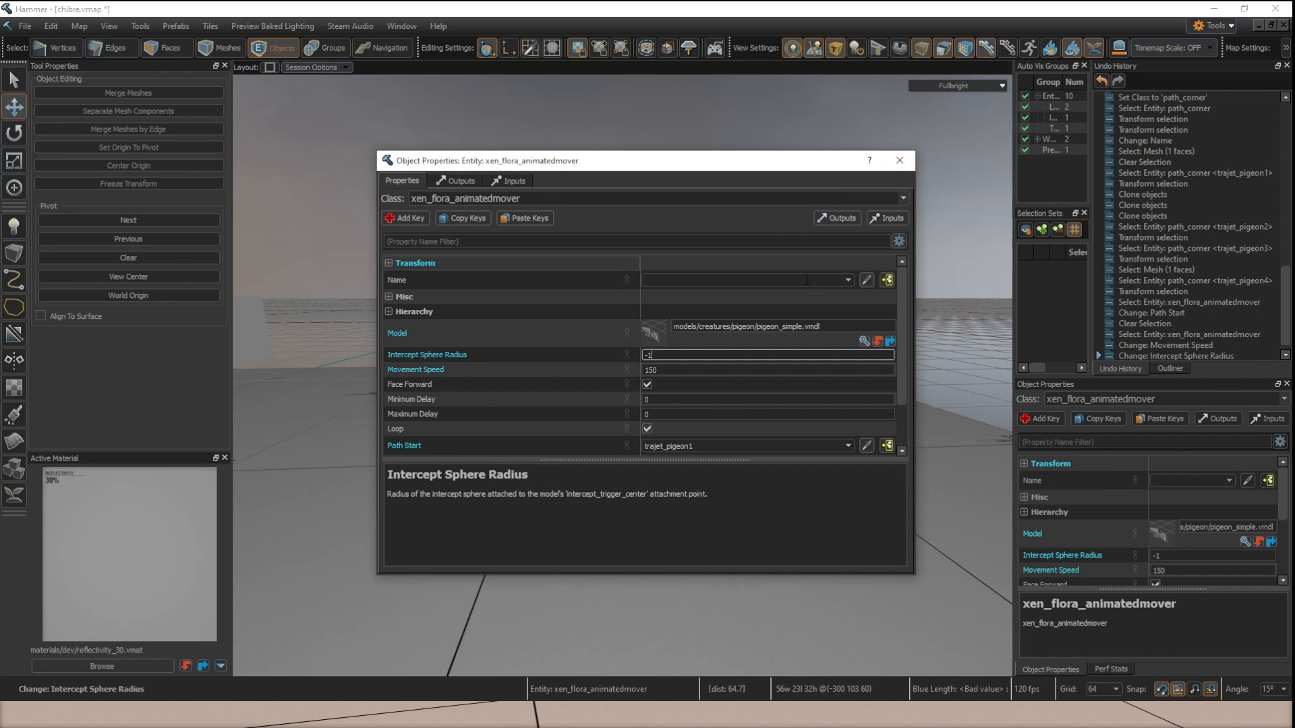
click(900, 162)
key(ctrl+s)
Test the pigeon's new speed by running the map in the game, and return to Hammer.
right_drag(748, 232, 723, 254)
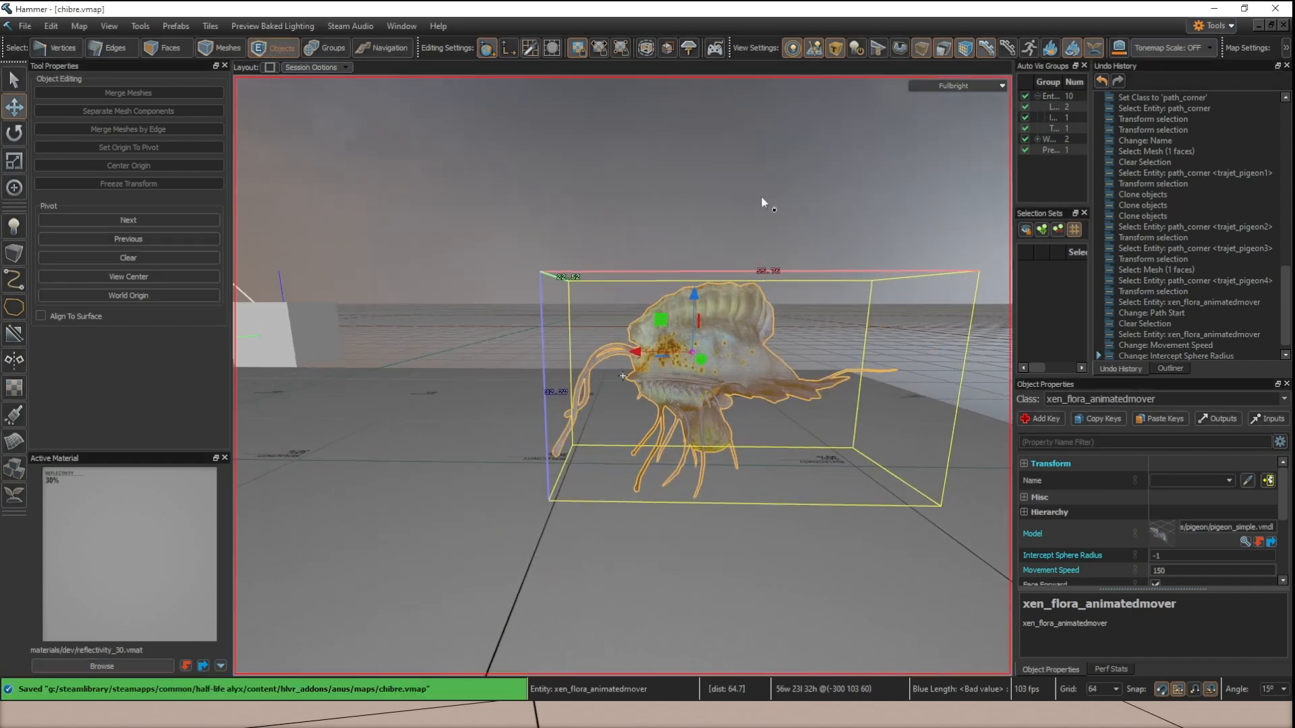
key(F9)
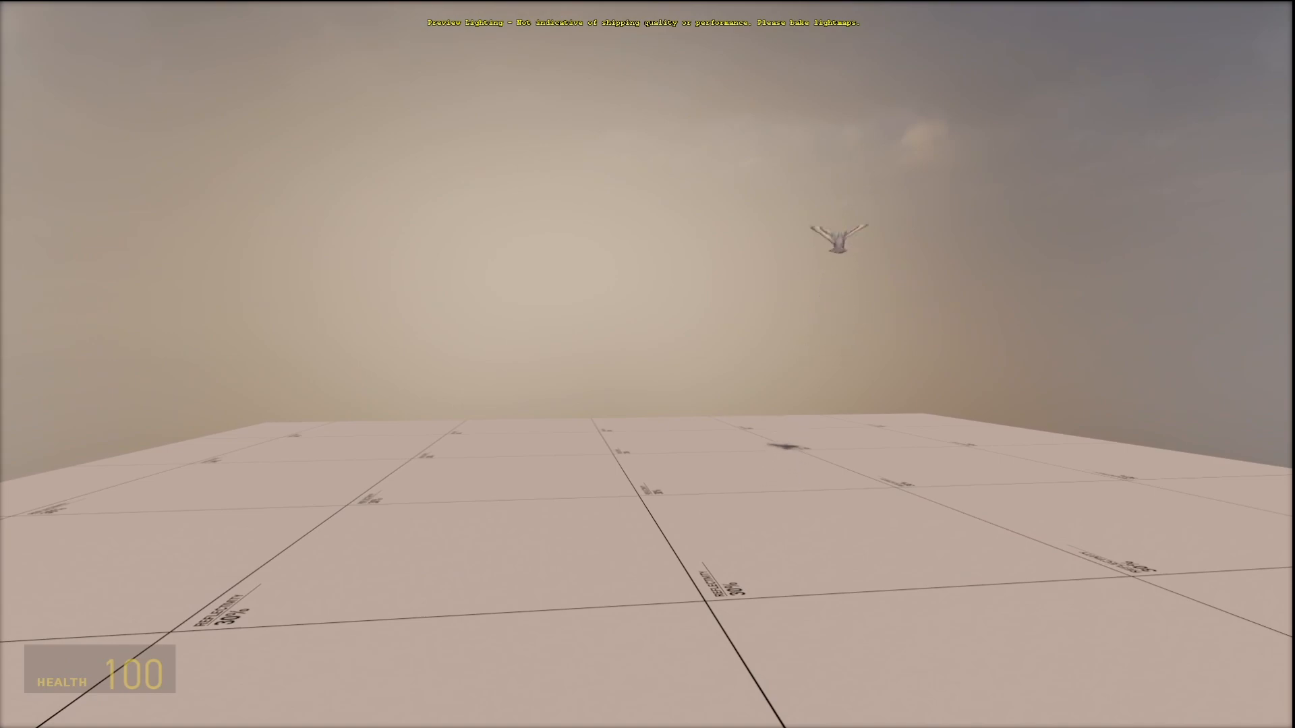
key(alt+Tab)
Raise the trajet_pigeon3 path_corner above floor level.
click(546, 372)
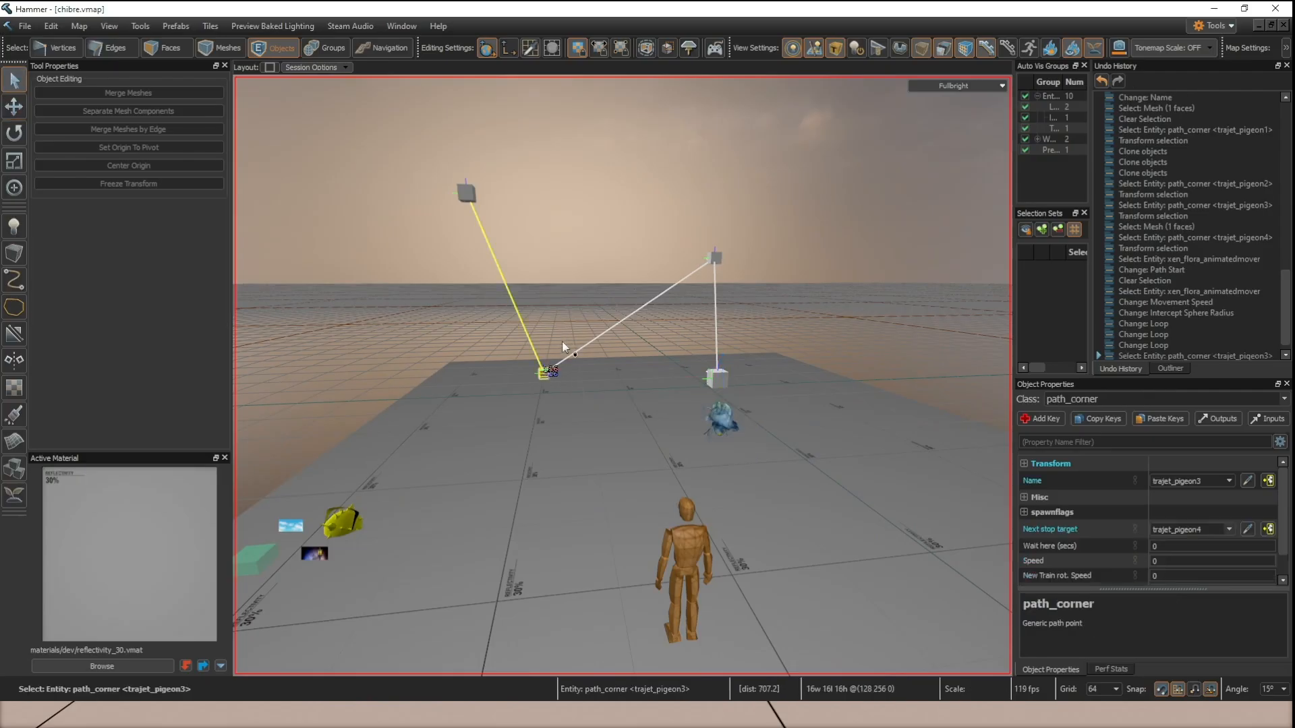
key(w)
drag(541, 335, 540, 294)
Lower the trajet_pigeon4 and trajet_pigeon2 path_corners by 128 units each.
click(468, 198)
drag(465, 164, 467, 208)
drag(458, 285, 556, 301)
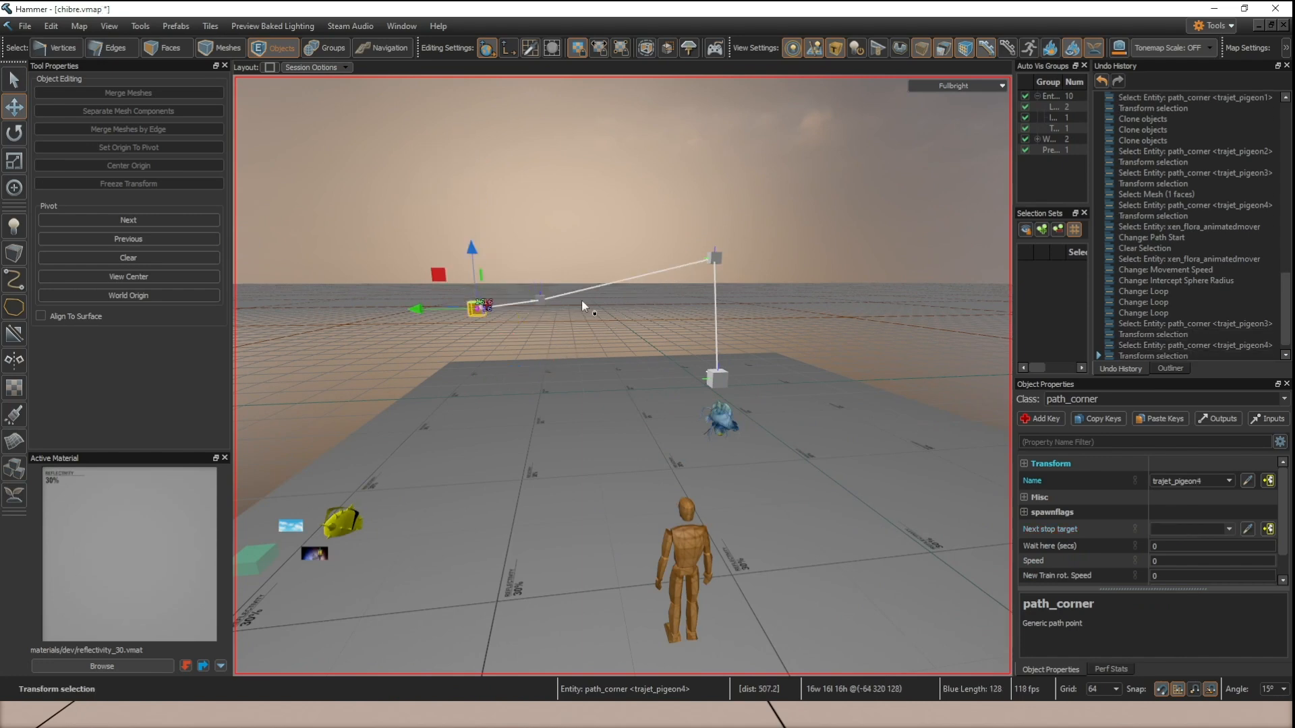
click(712, 258)
drag(718, 217, 717, 364)
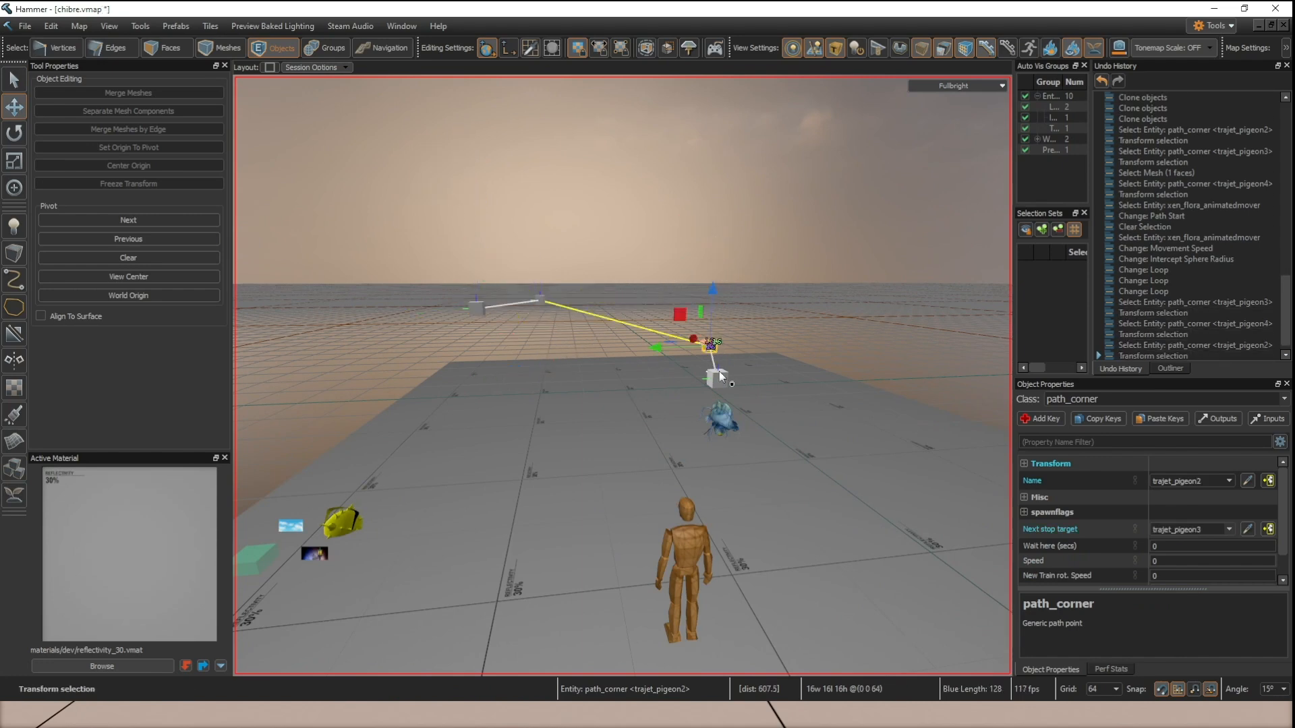
Move the trajet_pigeon4 and trajet_pigeon1 path_corners outward, beyond opposite edges of the floor.
click(716, 376)
click(593, 283)
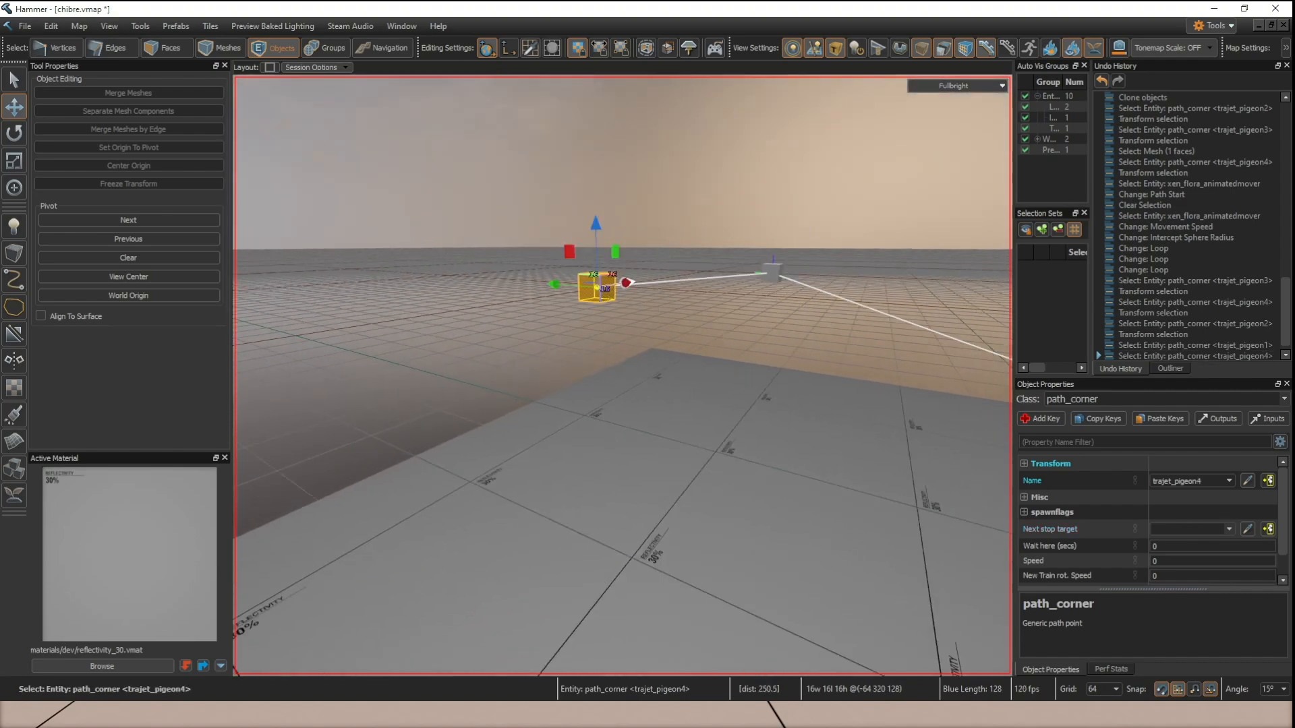
right_drag(623, 376, 561, 263)
drag(545, 333, 403, 317)
click(839, 394)
drag(851, 381, 958, 144)
Raise the trajet_pigeon3 path_corner by 64 units and clear the selection.
click(795, 255)
right_drag(796, 255, 751, 328)
click(453, 298)
drag(451, 252, 453, 192)
right_drag(556, 273, 623, 375)
click(781, 317)
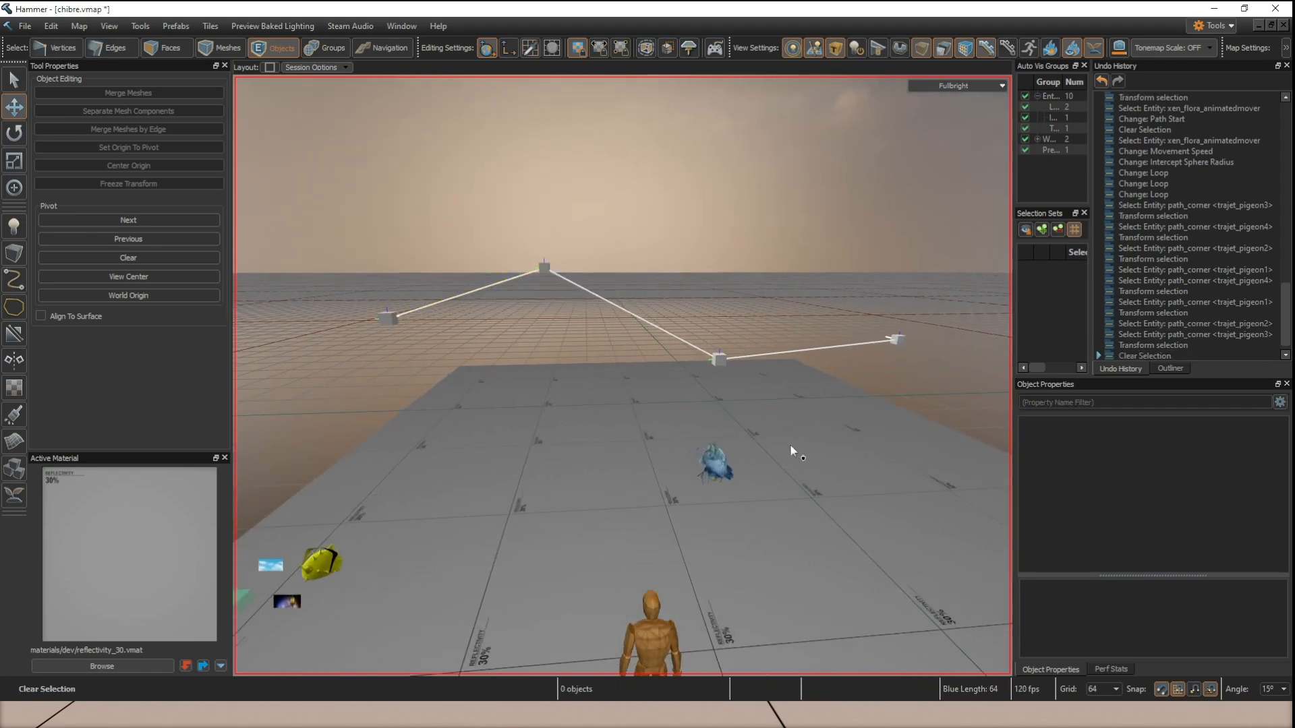
Enable Loop on the xen_flora_animatedmover and save the map.
double_click(718, 464)
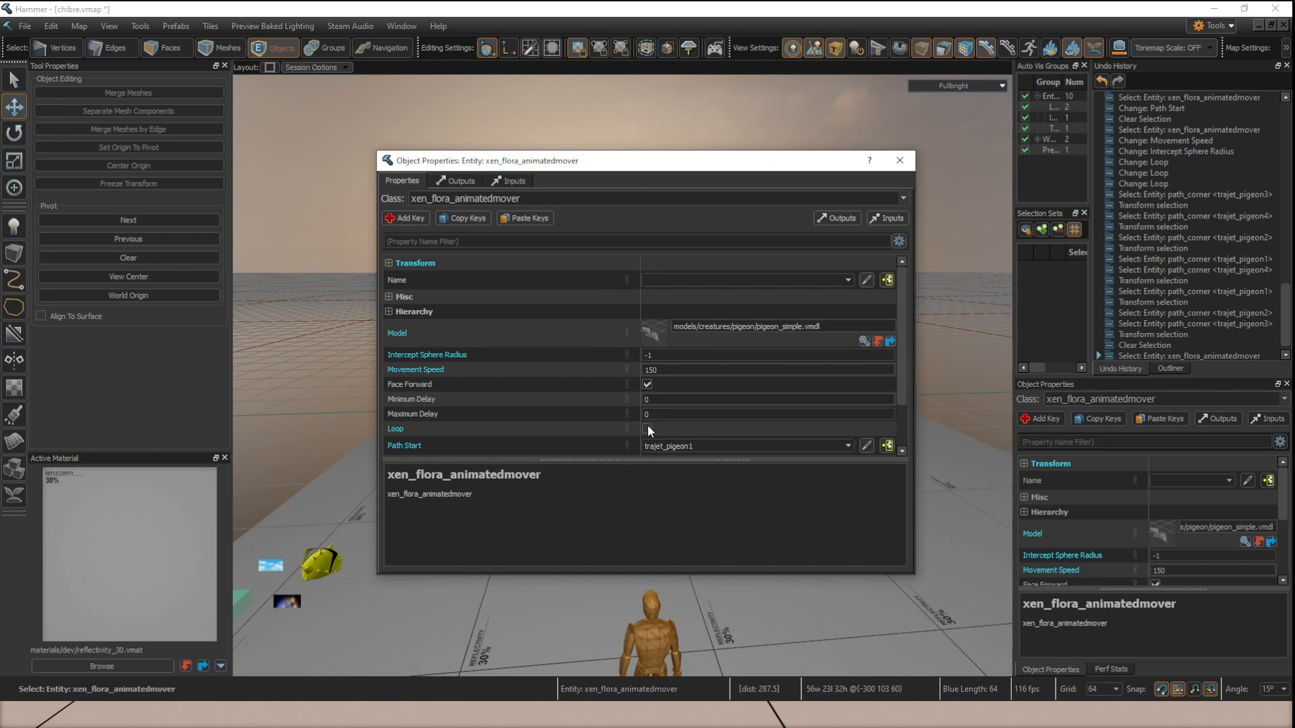
click(648, 428)
click(907, 163)
key(ctrl+s)
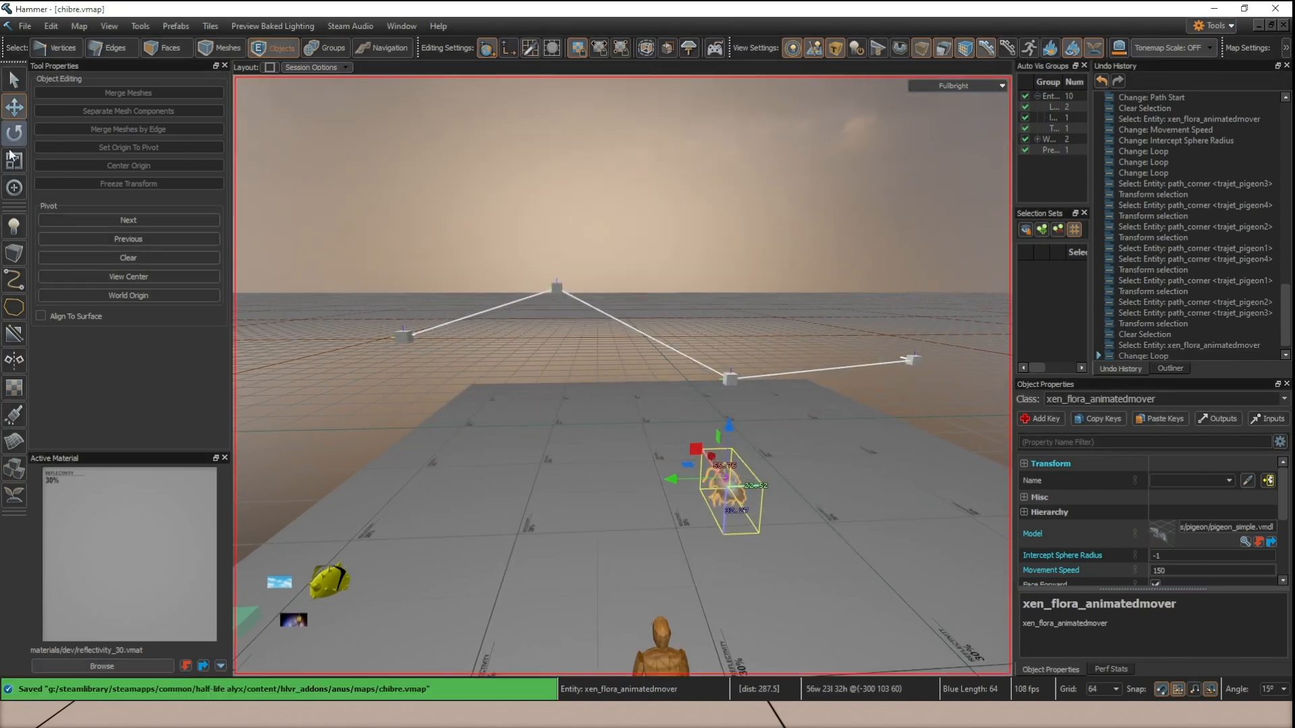
Draw a tall solid block against the floor's edge beneath the trajet_pigeon1 end of the path.
click(15, 253)
right_drag(874, 434, 922, 425)
drag(666, 340, 757, 421)
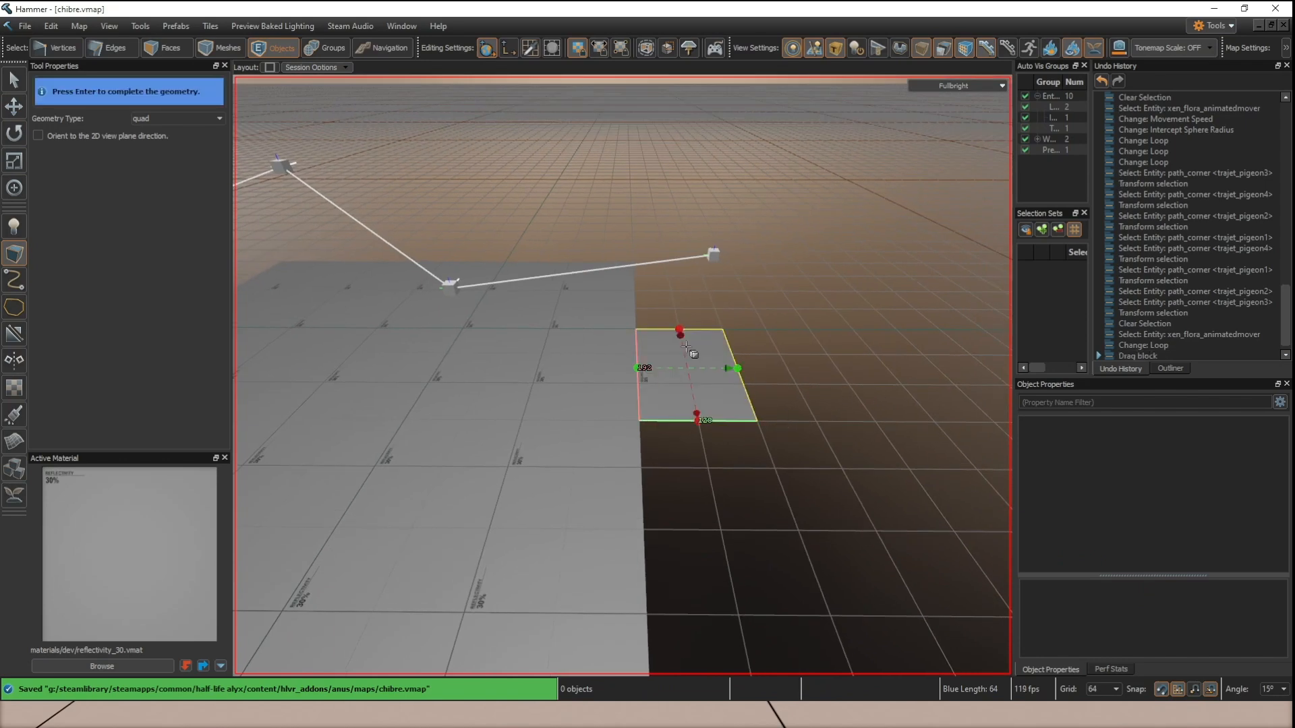
click(177, 118)
click(177, 145)
drag(762, 418, 762, 418)
drag(694, 342, 722, 139)
right_drag(723, 138, 623, 376)
Draw a second tall block beside the floor at the trajet_pigeon4 end of the path and complete the geometry.
drag(628, 365, 390, 412)
drag(538, 339, 514, 95)
right_drag(515, 95, 622, 376)
key(Return)
click(664, 459)
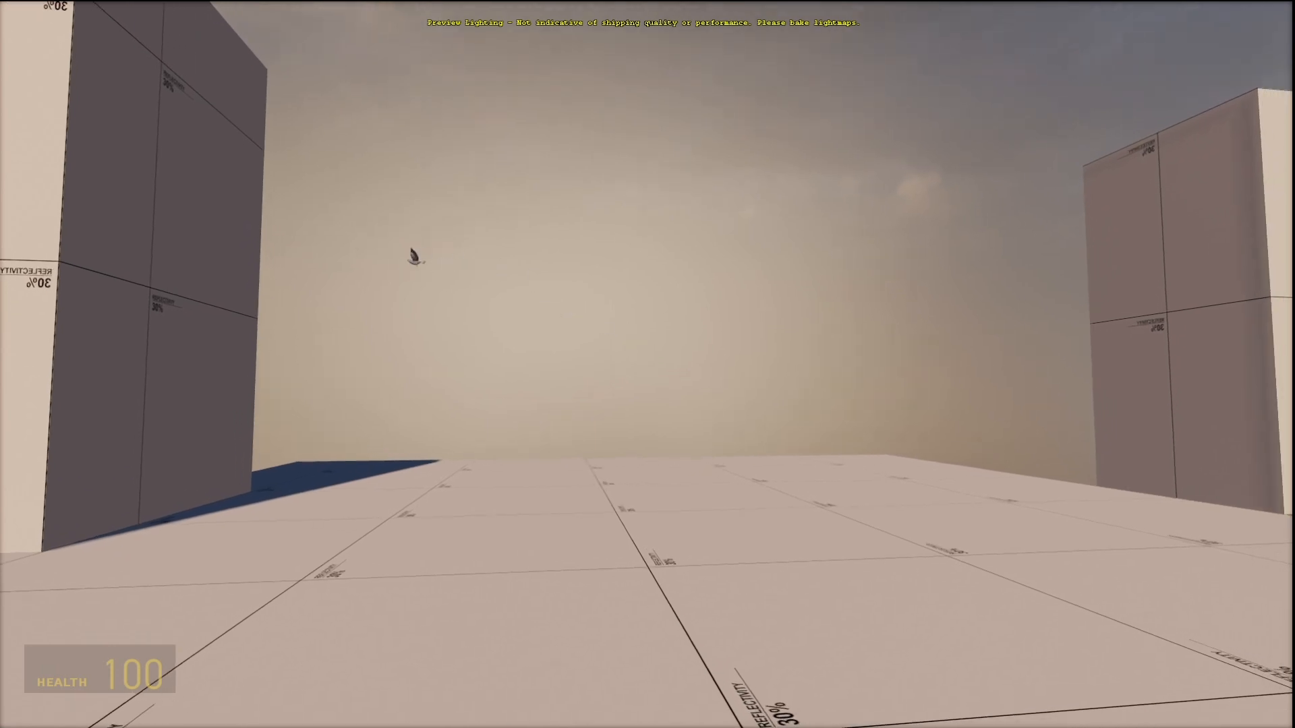
Back in Hammer, set the Maximum Delay of the xen_flora_animatedmover to 5 and save the map.
key(alt+Tab)
double_click(619, 391)
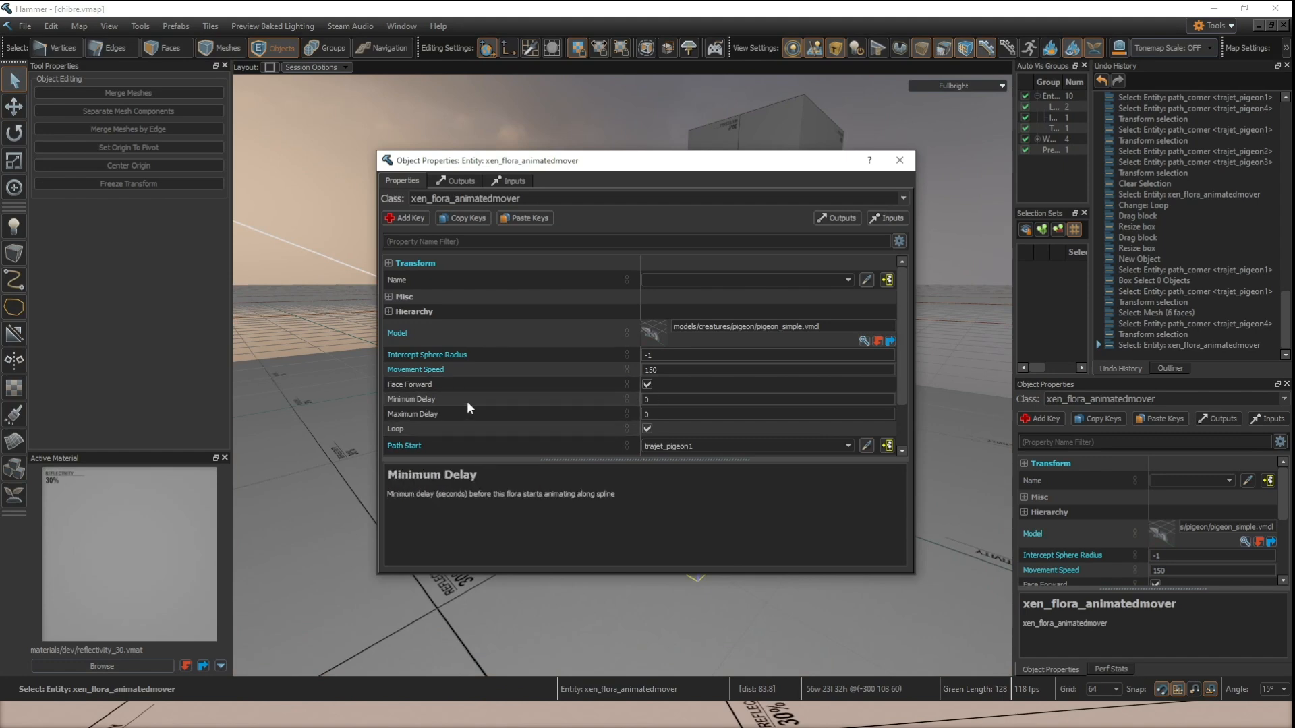
click(691, 416)
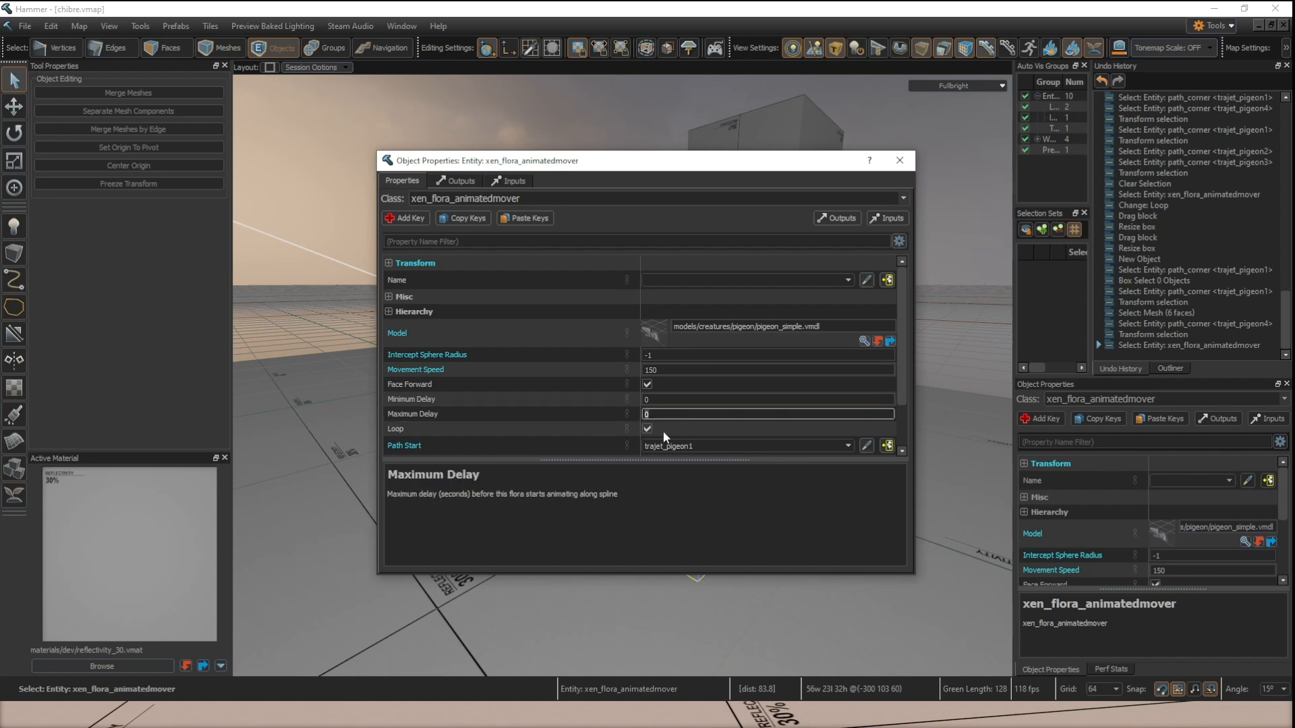
key(ctrl+s)
text(5)
click(907, 169)
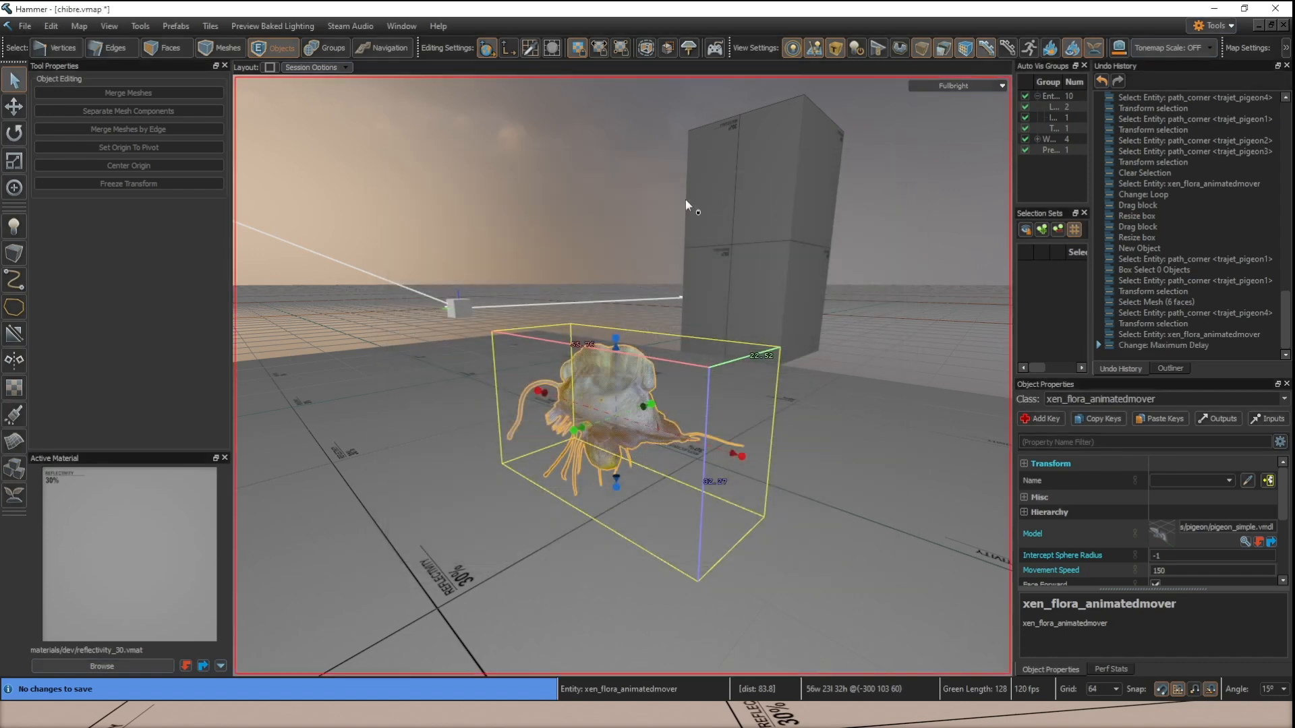
key(ctrl+s)
Run the map, walk around to watch the pigeon fly between the two blocks, and return to Hammer.
right_drag(622, 376, 636, 229)
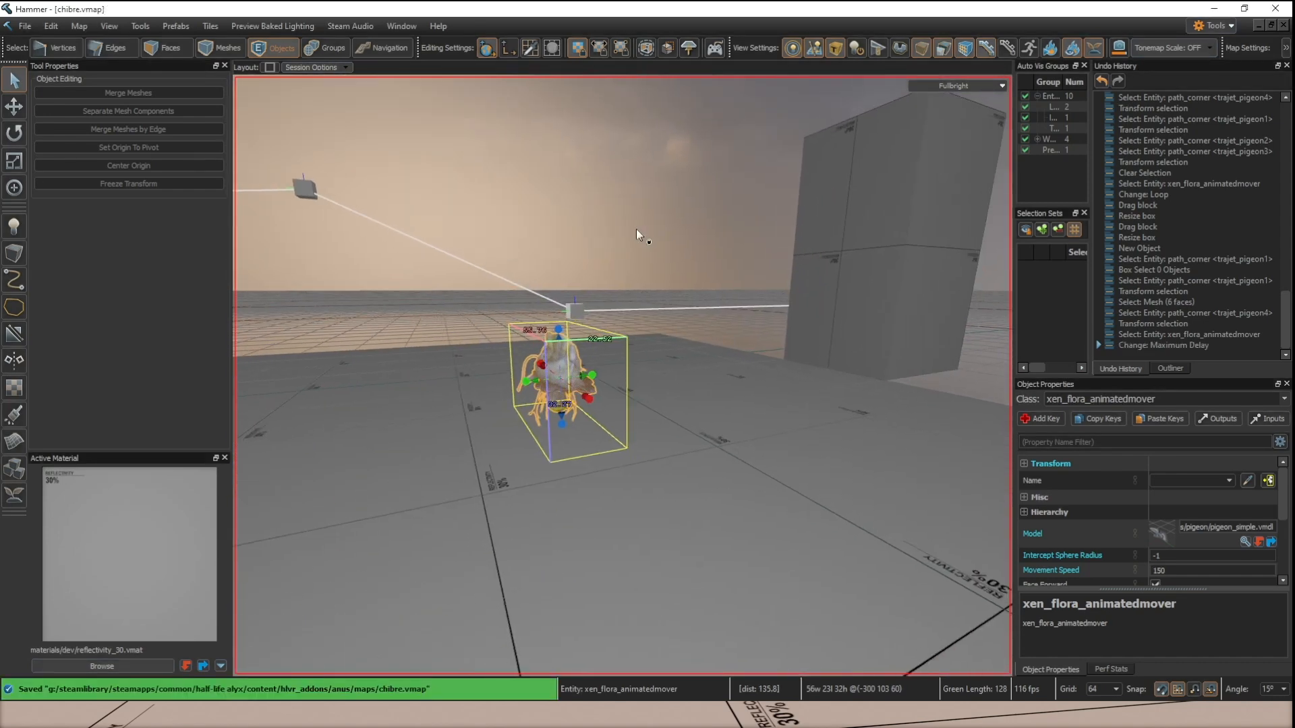
key(F9)
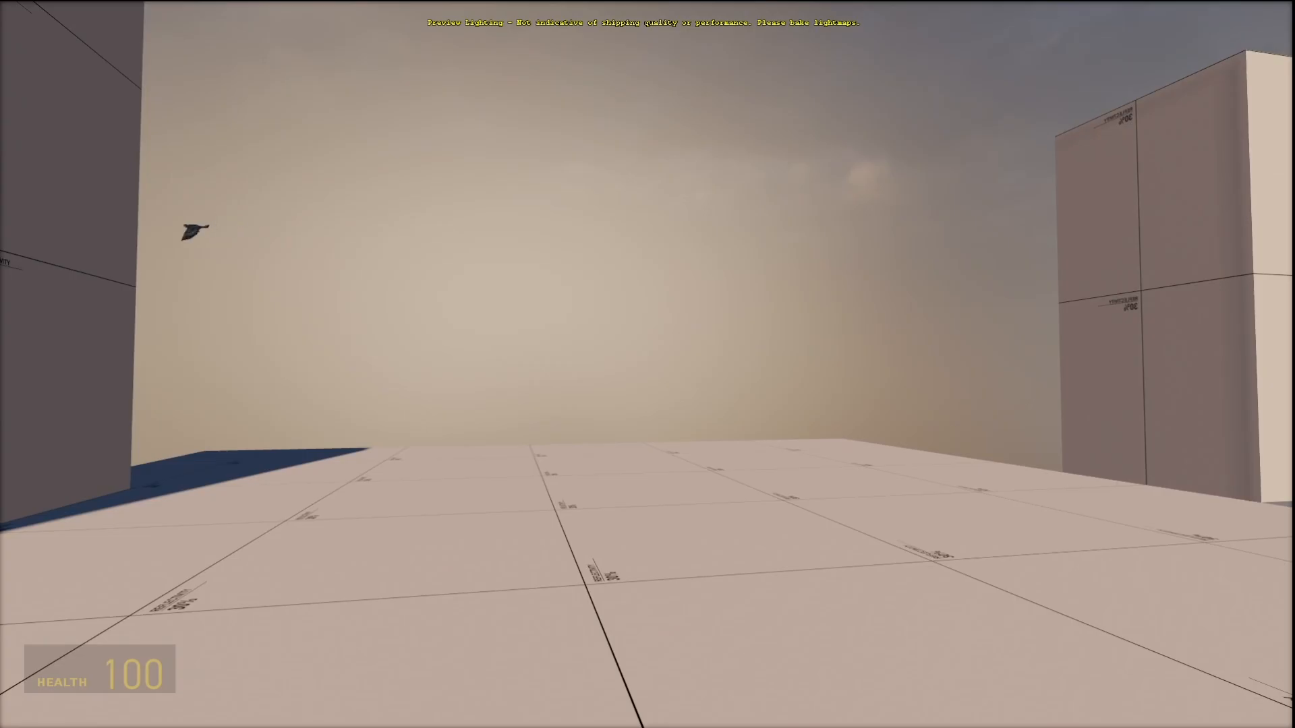
key(w)
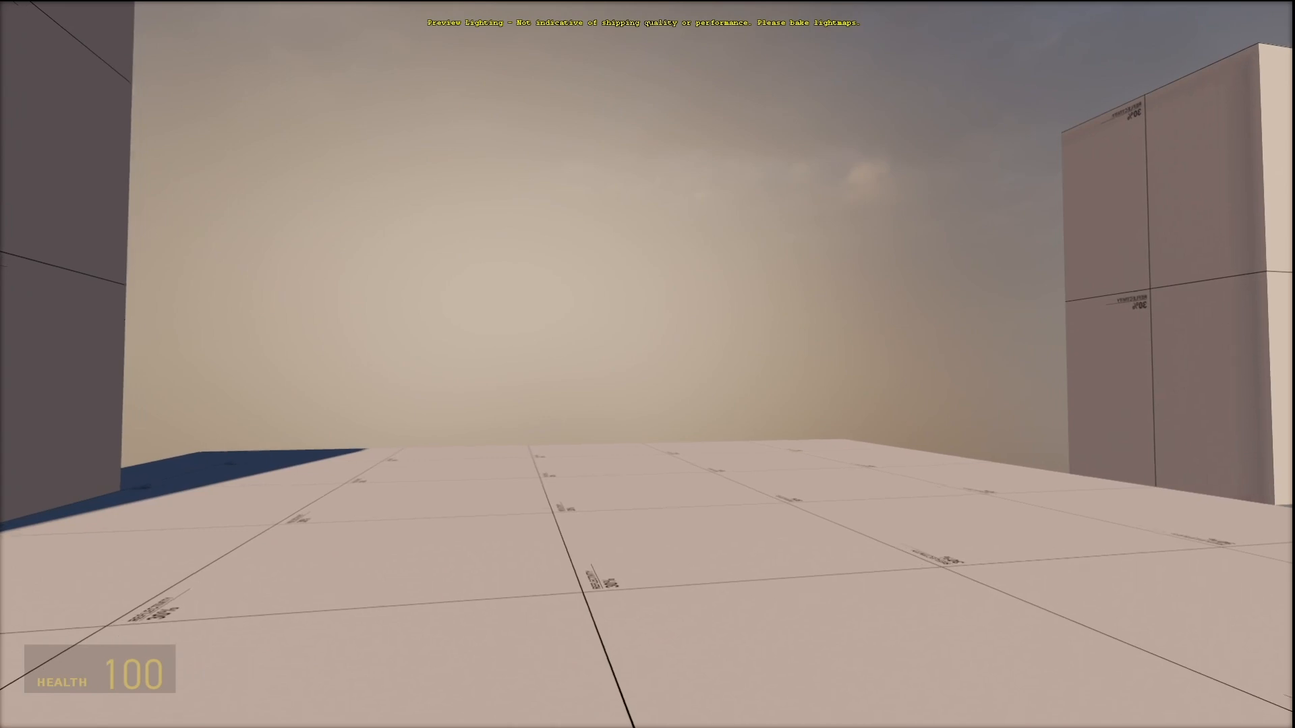
key(w)
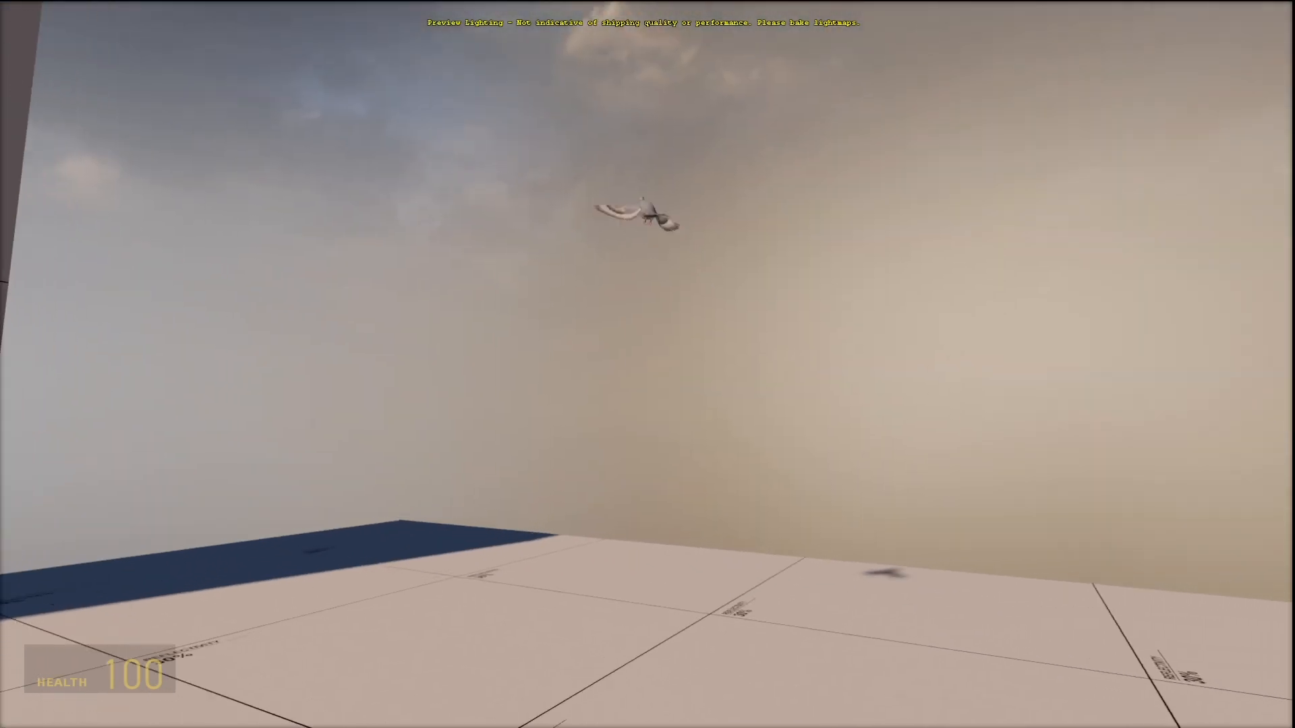
key(w)
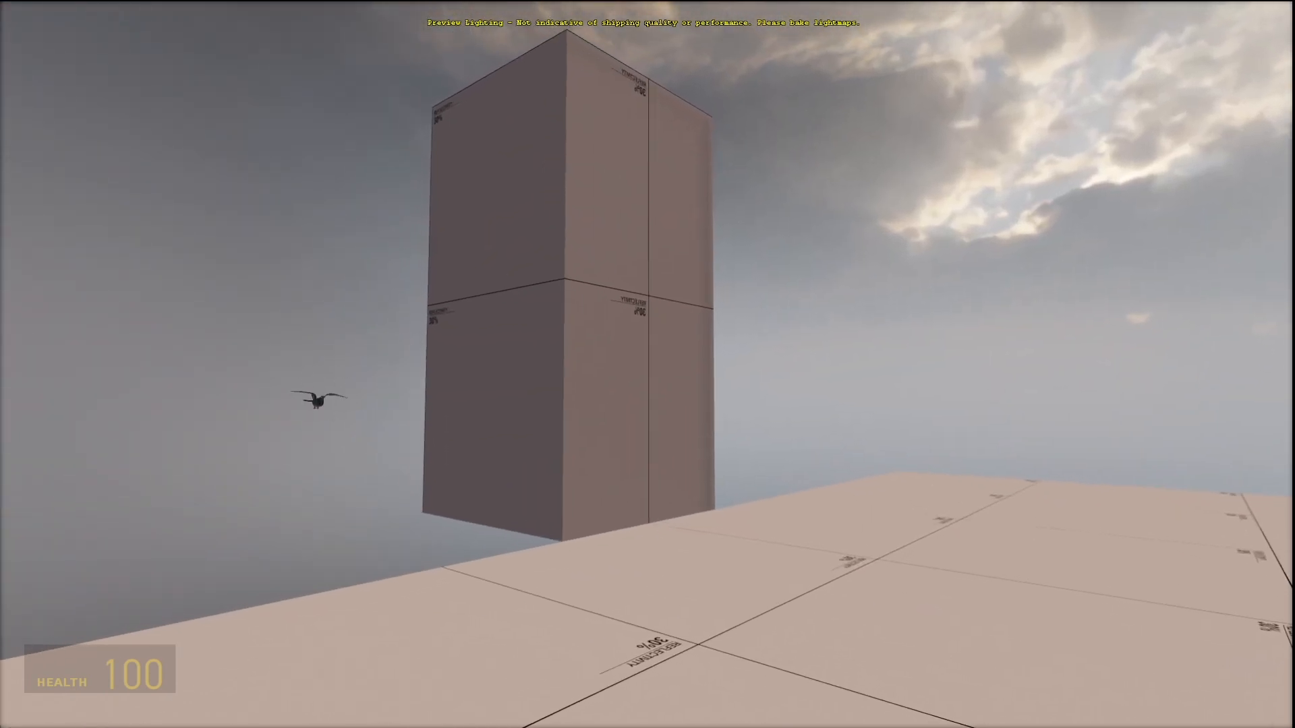
key(alt+Tab)
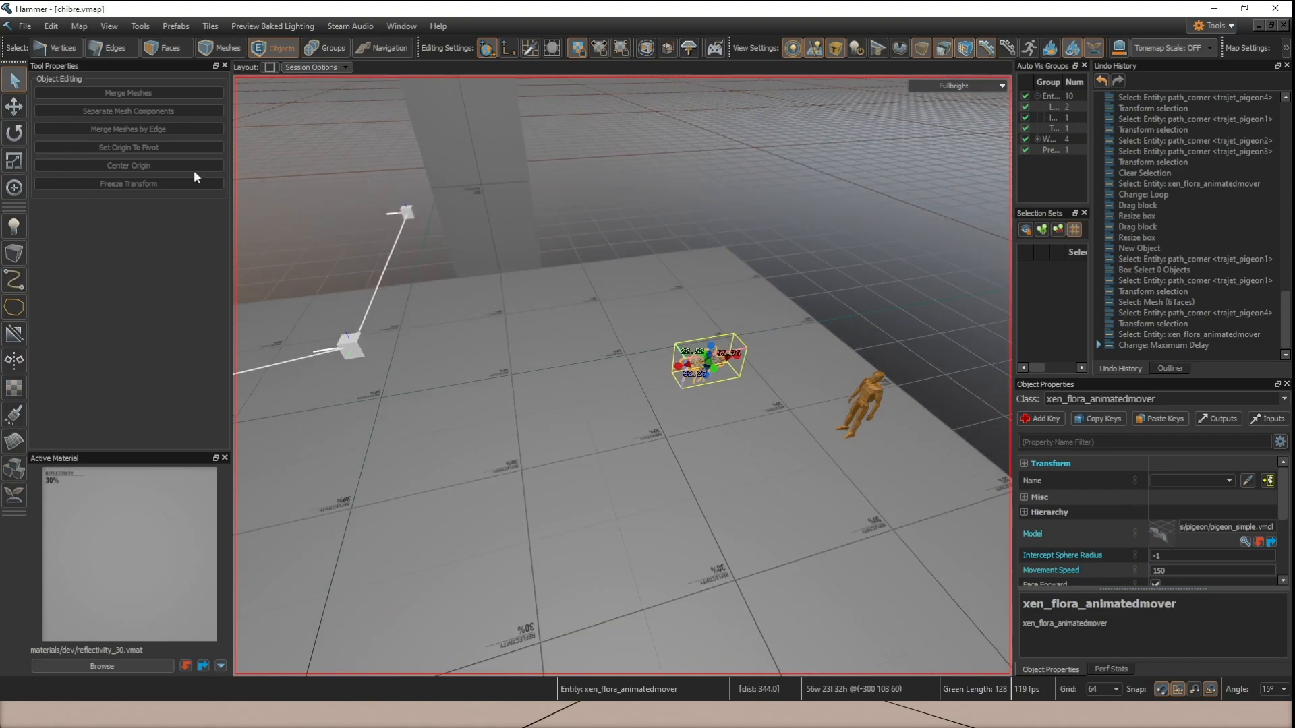
Move the xen_flora_animatedmover next to the trajet_pigeon1 path_corner by the block, at -6 -320 60.
click(14, 107)
drag(685, 386, 395, 237)
mouse_move(395, 237)
right_down()
mouse_move(622, 375)
mouse_move(395, 244)
right_up()
drag(701, 331, 515, 339)
mouse_move(559, 351)
right_down()
mouse_move(622, 375)
mouse_move(559, 350)
right_up()
key(q)
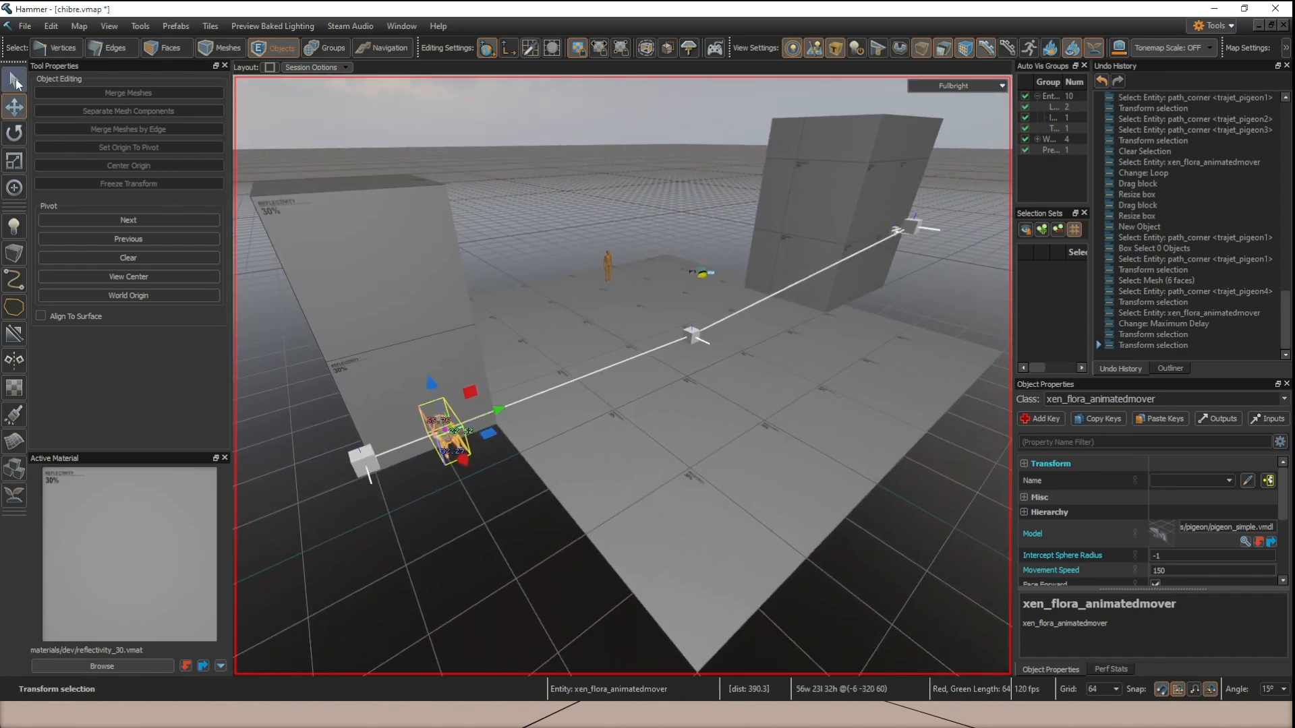
Move the xen_flora_animatedmover 64 units onto the trajet_pigeon1 path_corner, to -6 -384 60.
click(372, 459)
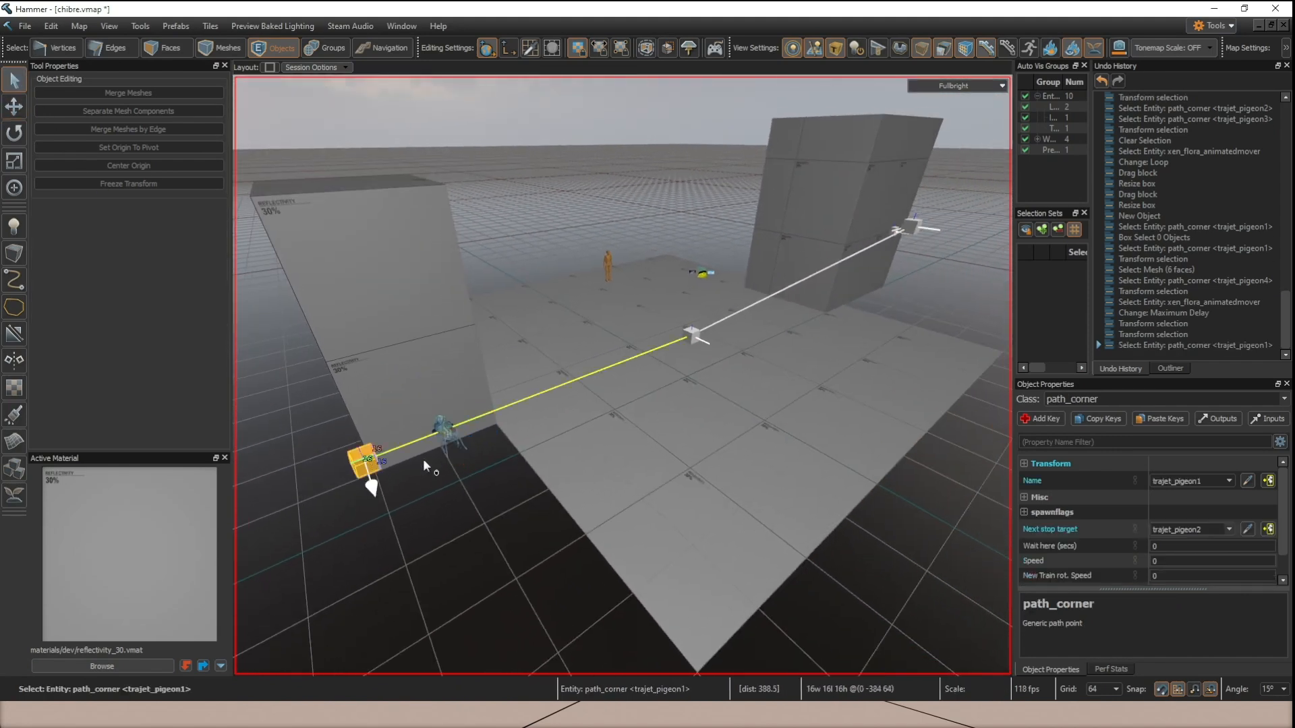
click(447, 433)
key(f)
key(w)
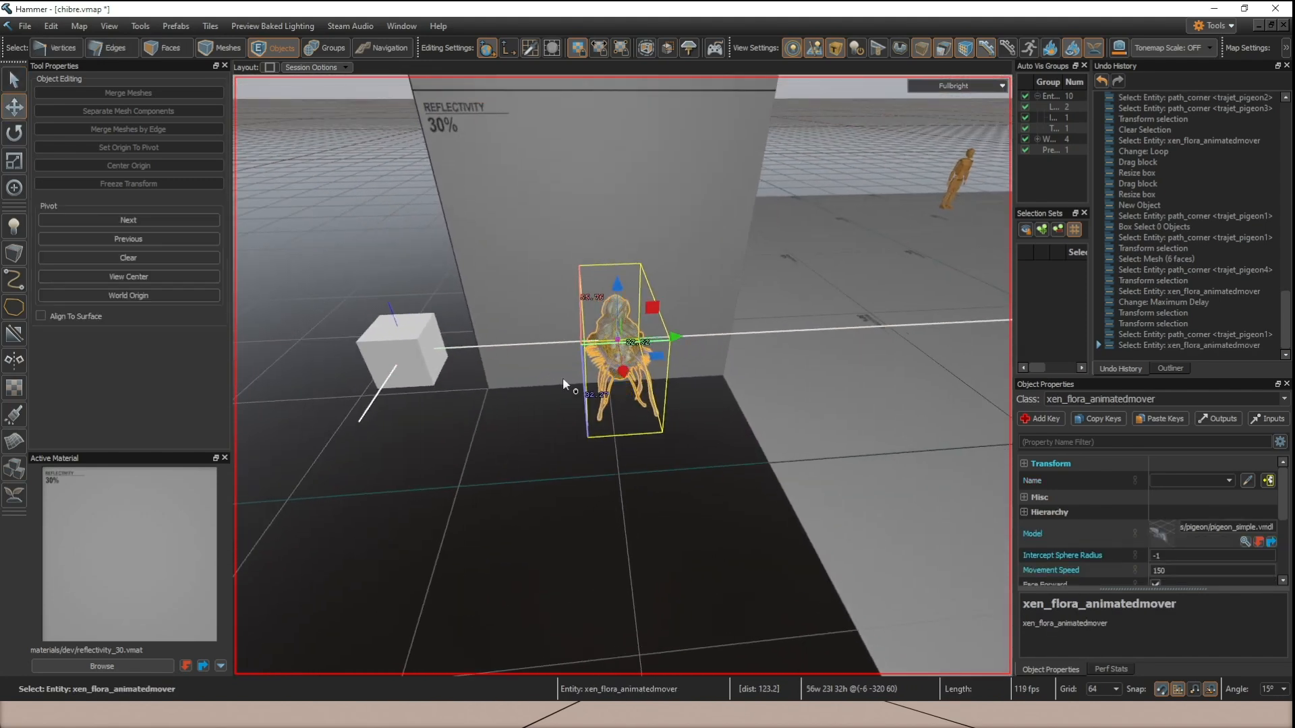
drag(670, 342, 460, 348)
key(z)
key(w)
key(s)
key(z)
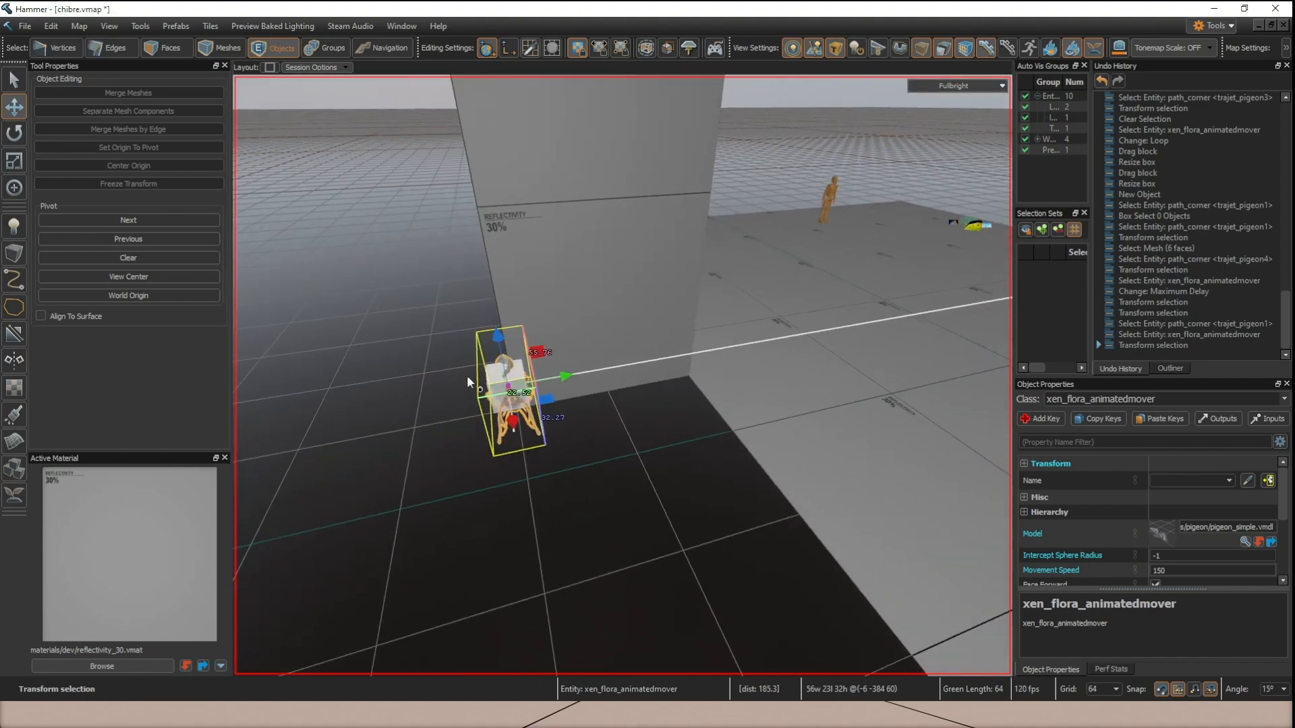
Create a prefab named pigeontrajet01 from the xen_flora_animatedmover and the four trajet_pigeon path_corner entities, maintaining the world offset.
ctrl+click(488, 385)
key(z)
key(w)
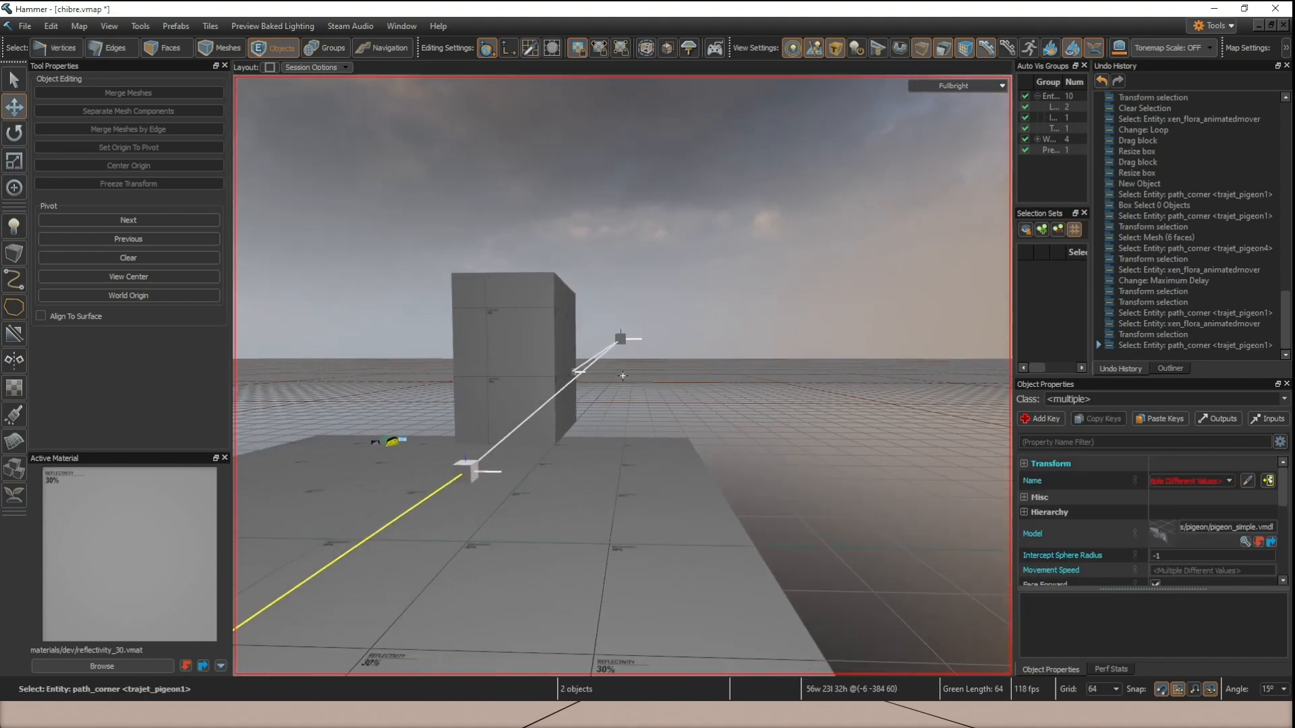
key(z)
ctrl+click(477, 466)
key(z)
key(w)
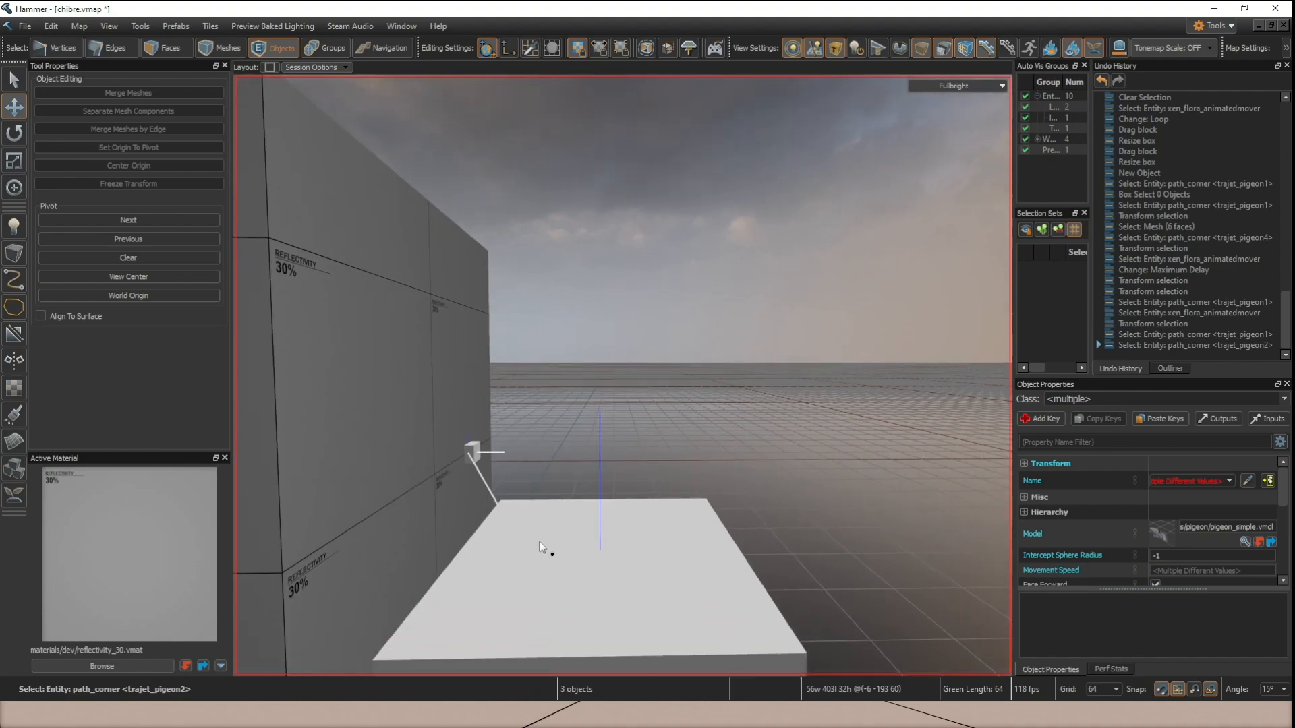
key(z)
ctrl+click(588, 515)
ctrl+click(485, 449)
key(z)
key(s)
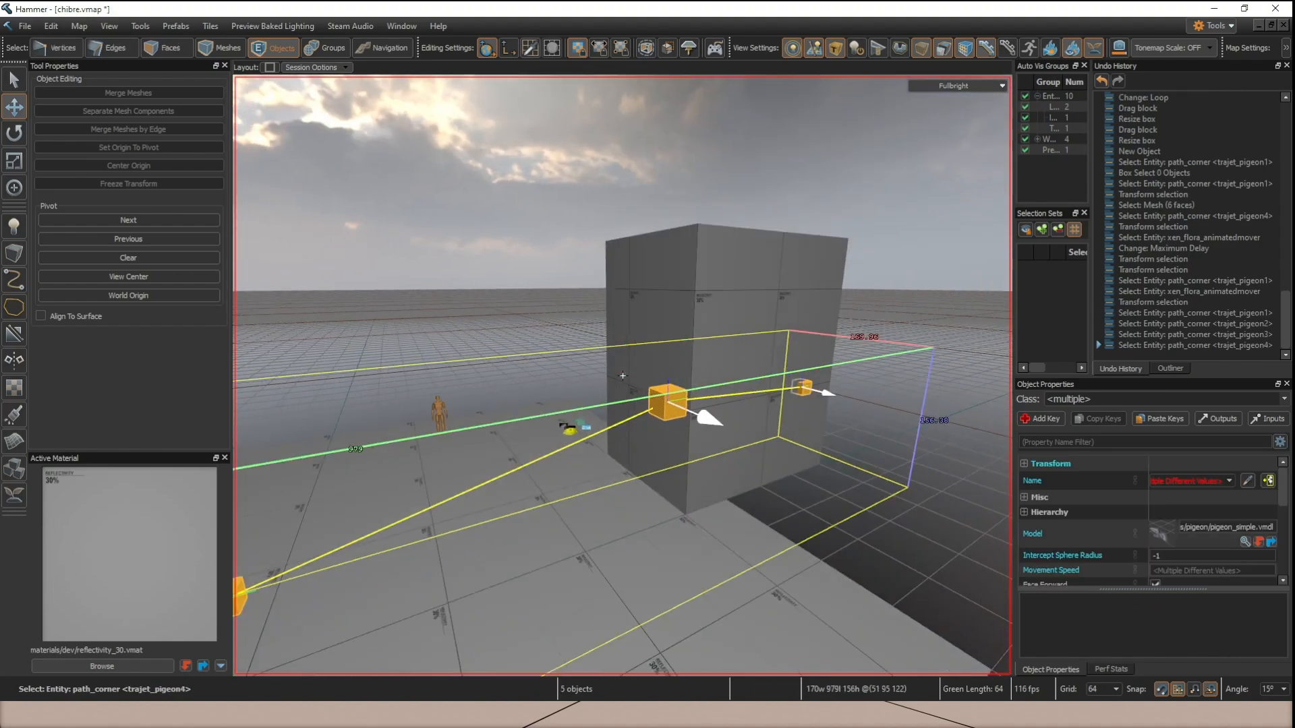
key(w)
key(z)
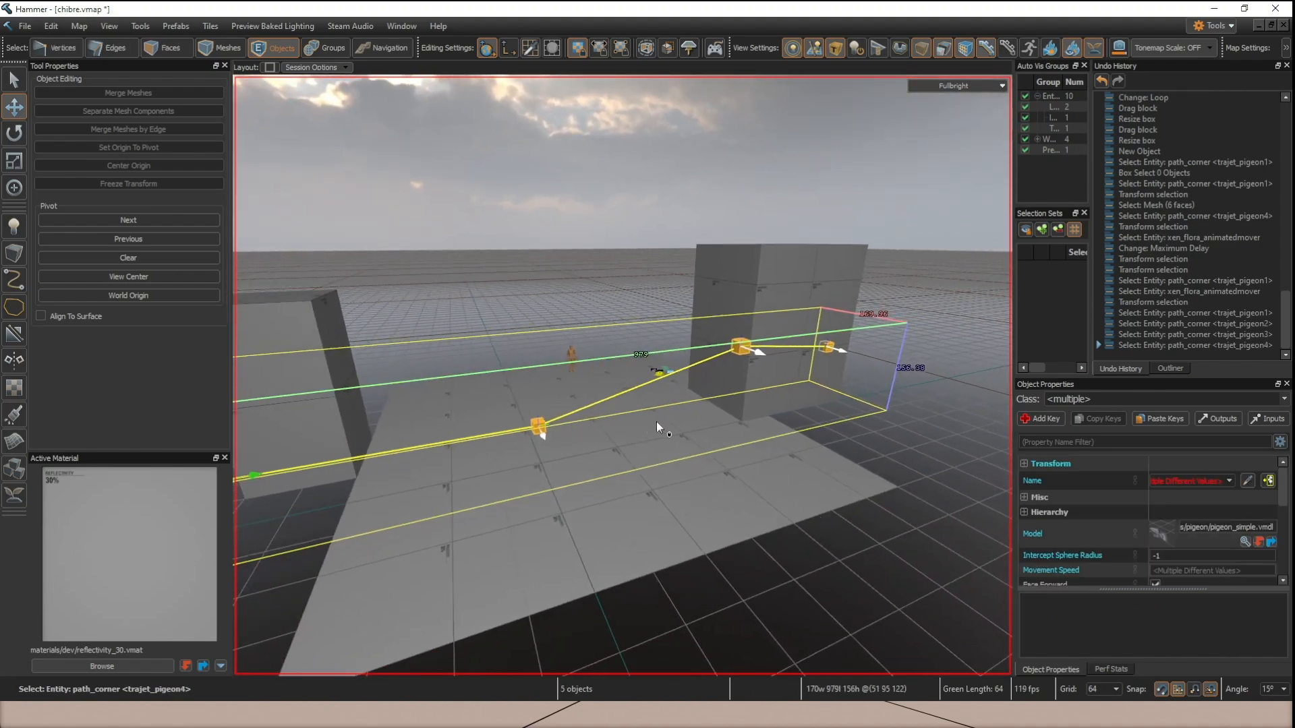
right_click(739, 349)
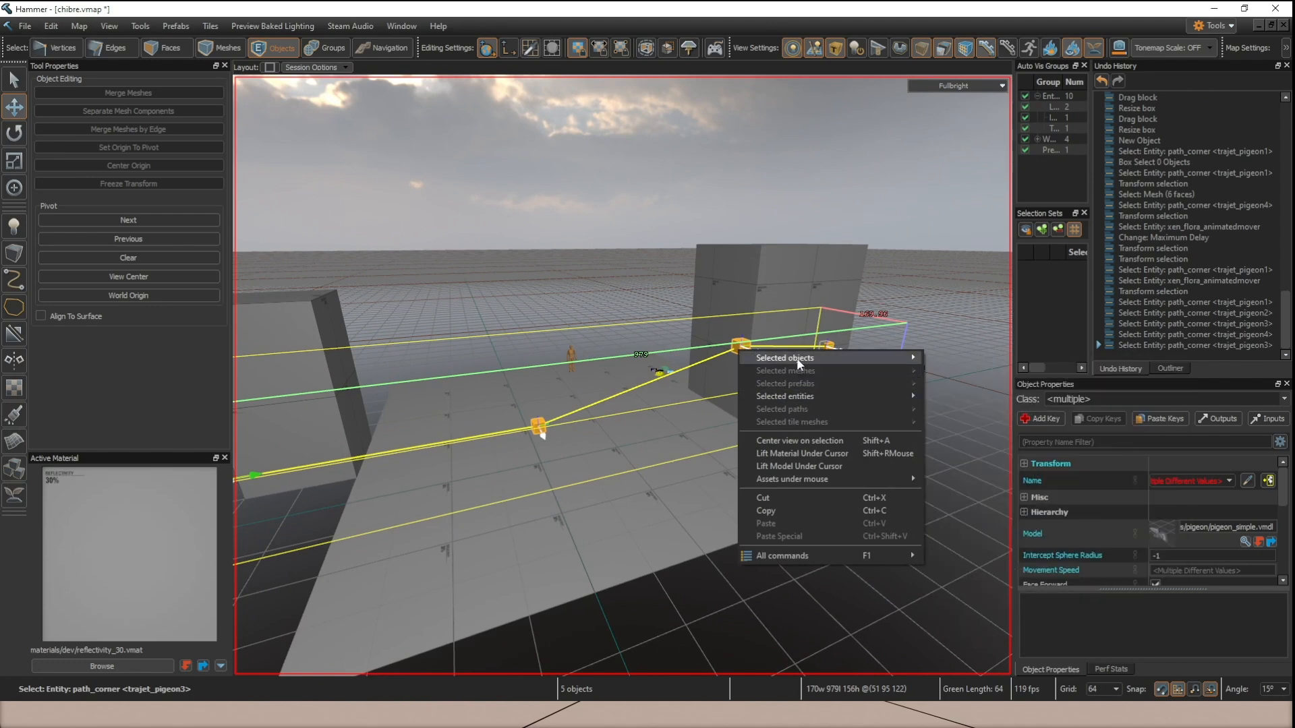
mouse_move(799, 365)
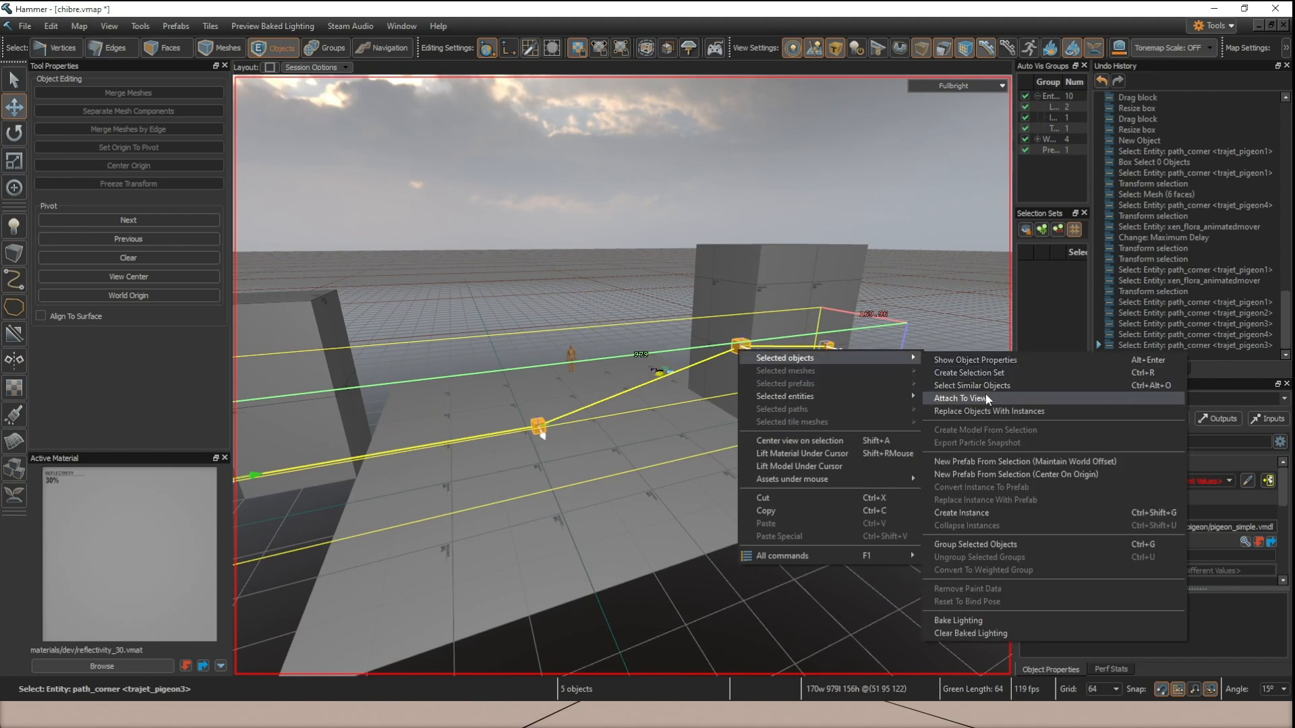
click(997, 463)
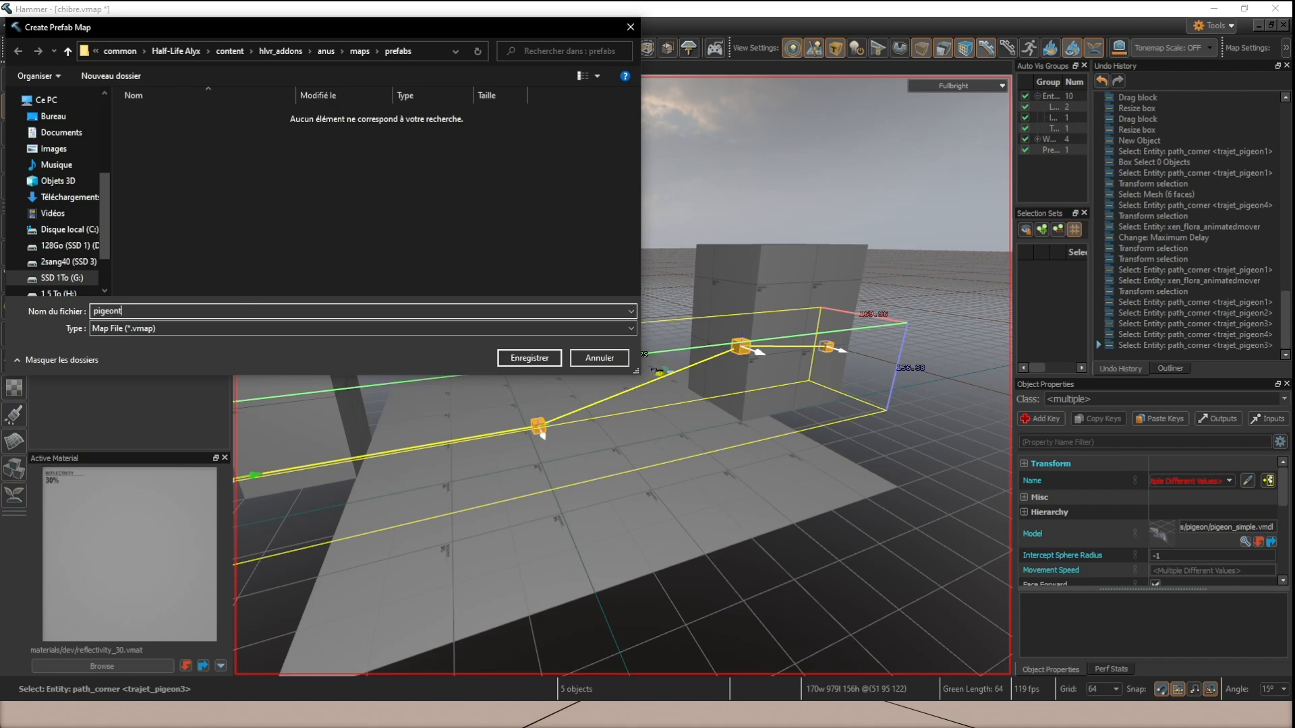
click(514, 363)
key(z)
key(w)
key(z)
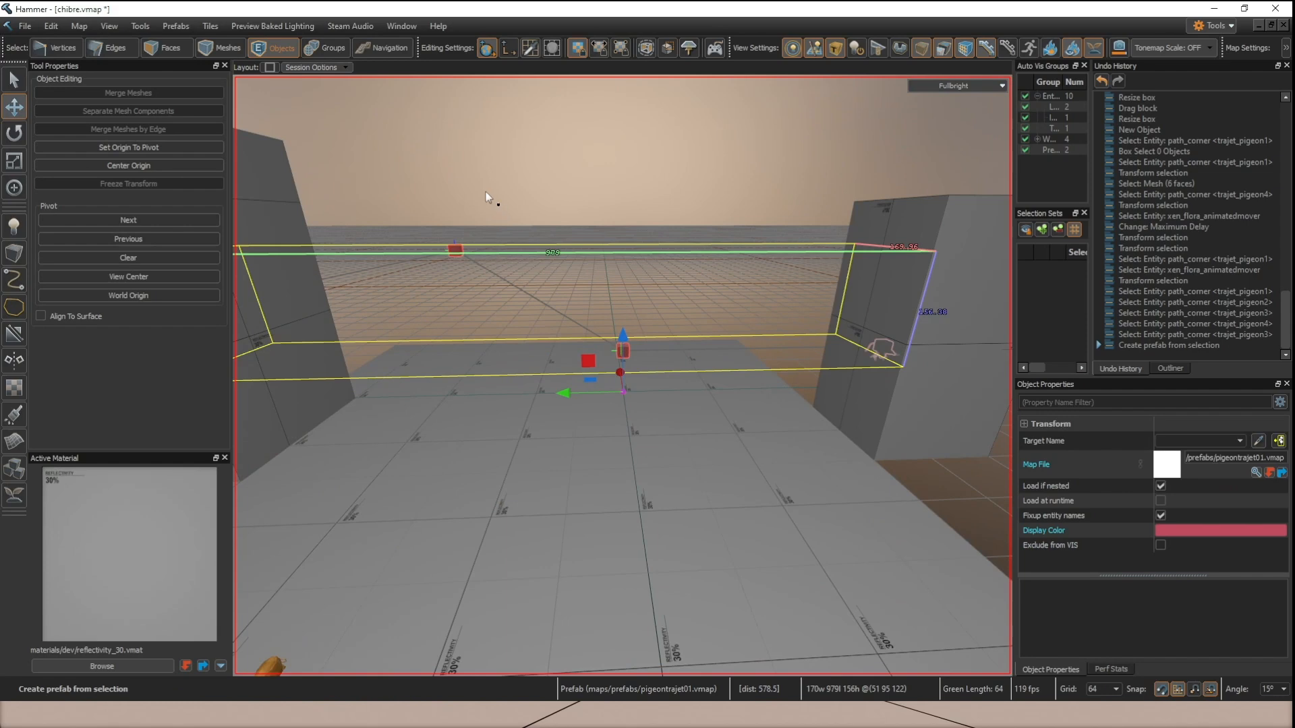
Open a floating asset browser showing the prefabs and place it clear of the 3D view.
click(105, 25)
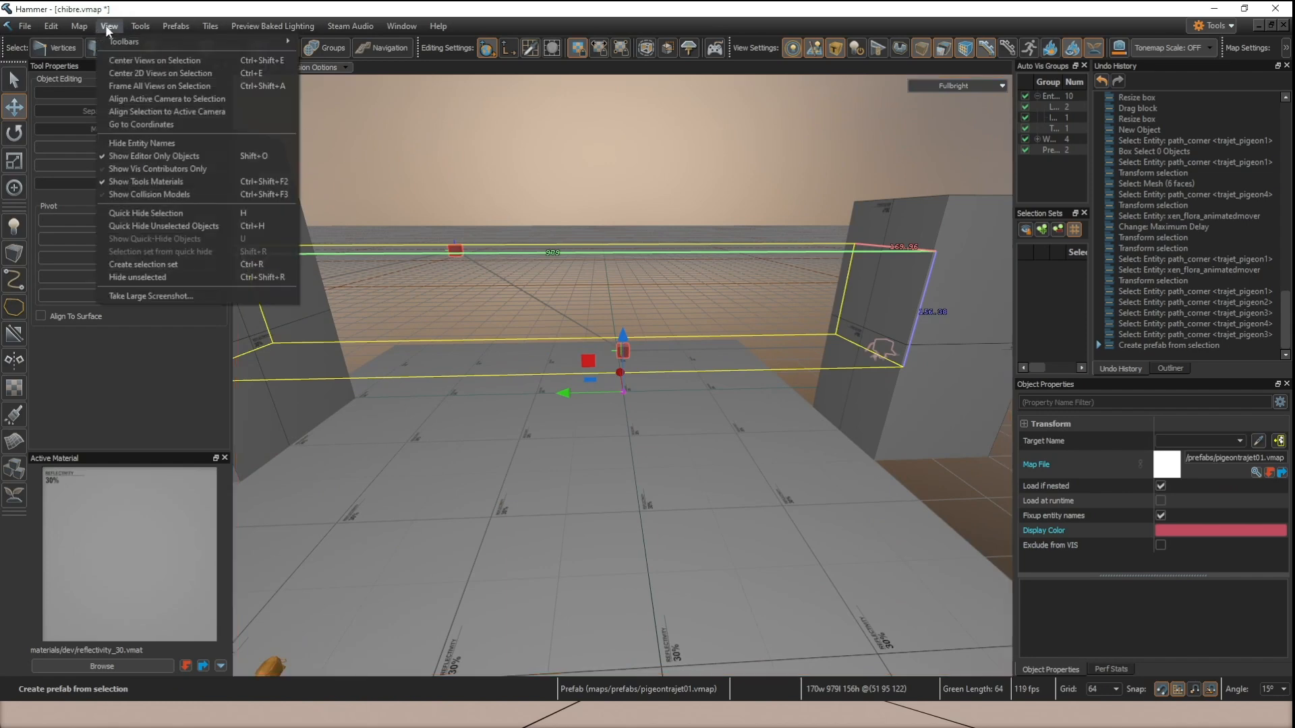
mouse_move(125, 42)
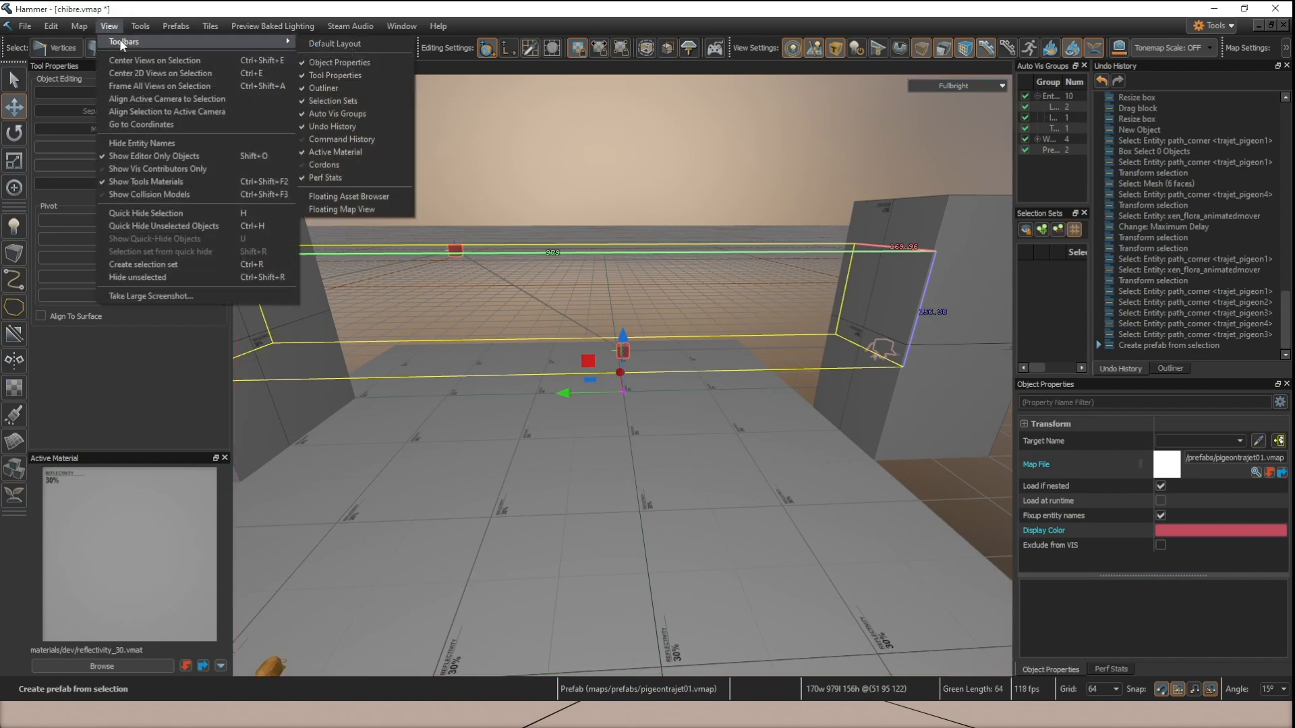
click(374, 197)
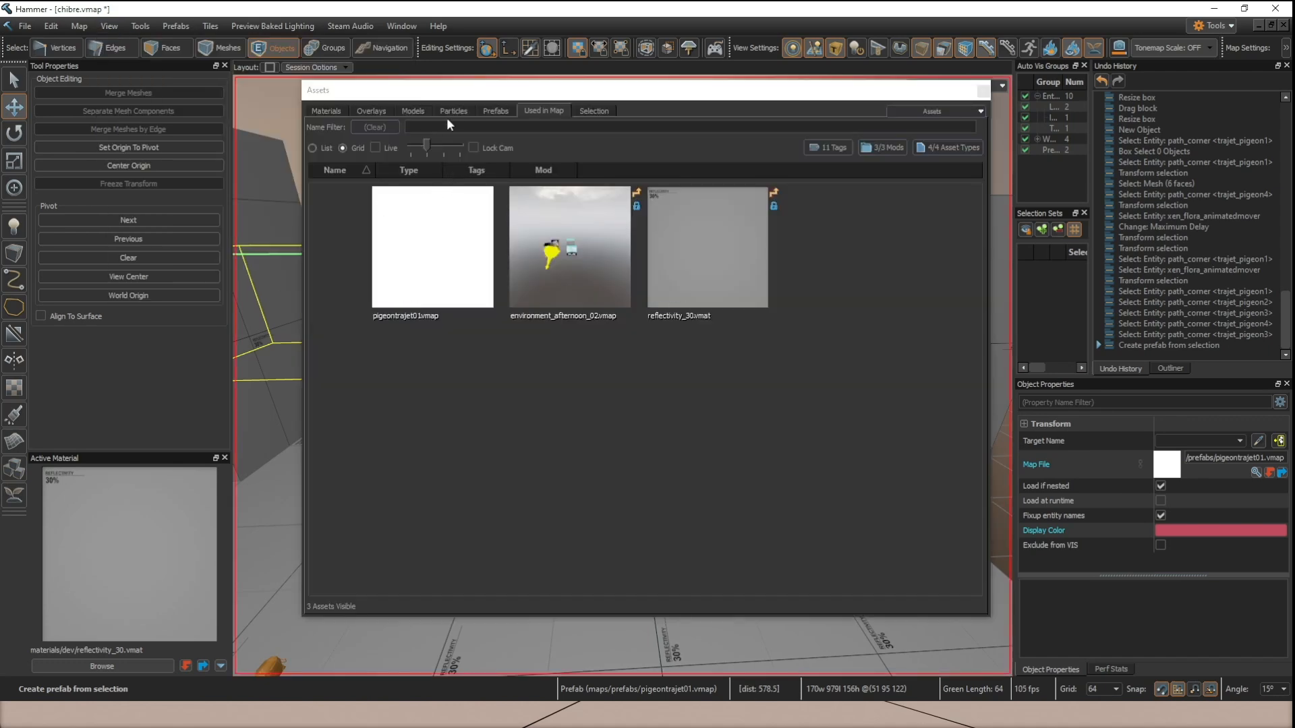
click(494, 110)
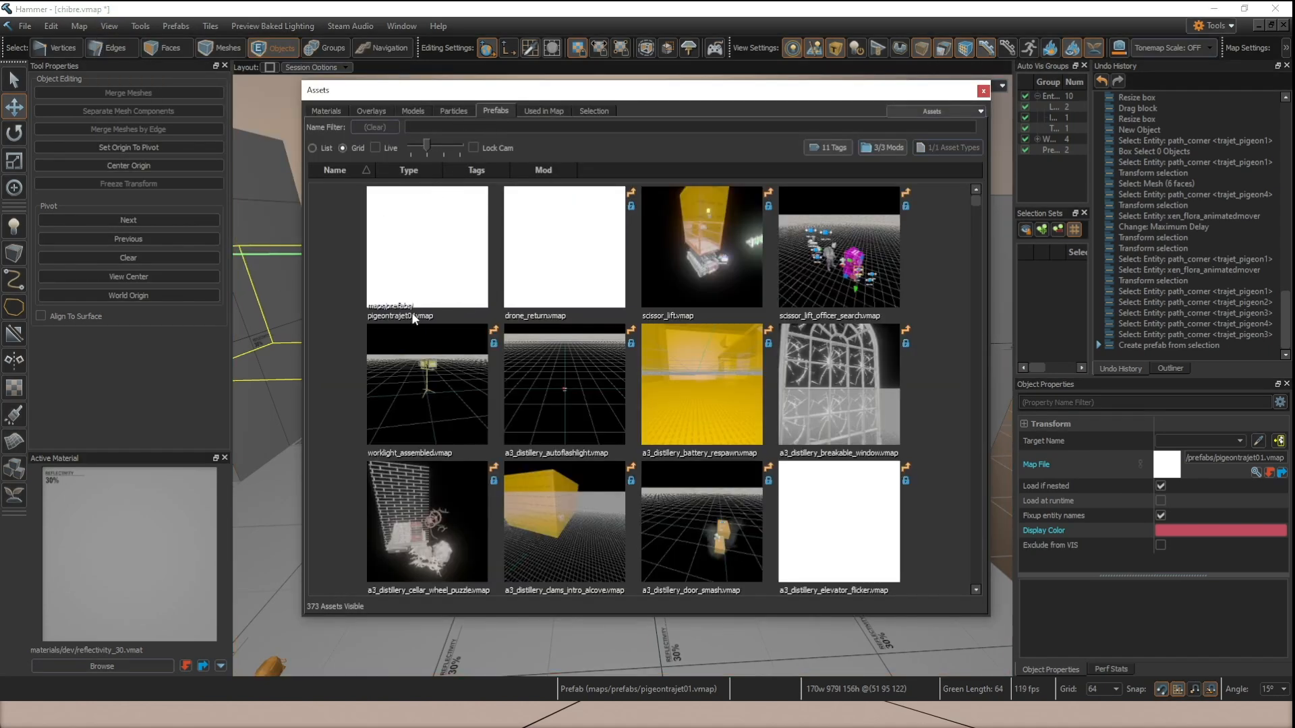
drag(575, 100, 930, 162)
Add a second pigeontrajet01 prefab to the map above the floor and dock the asset browser.
key(z)
key(s)
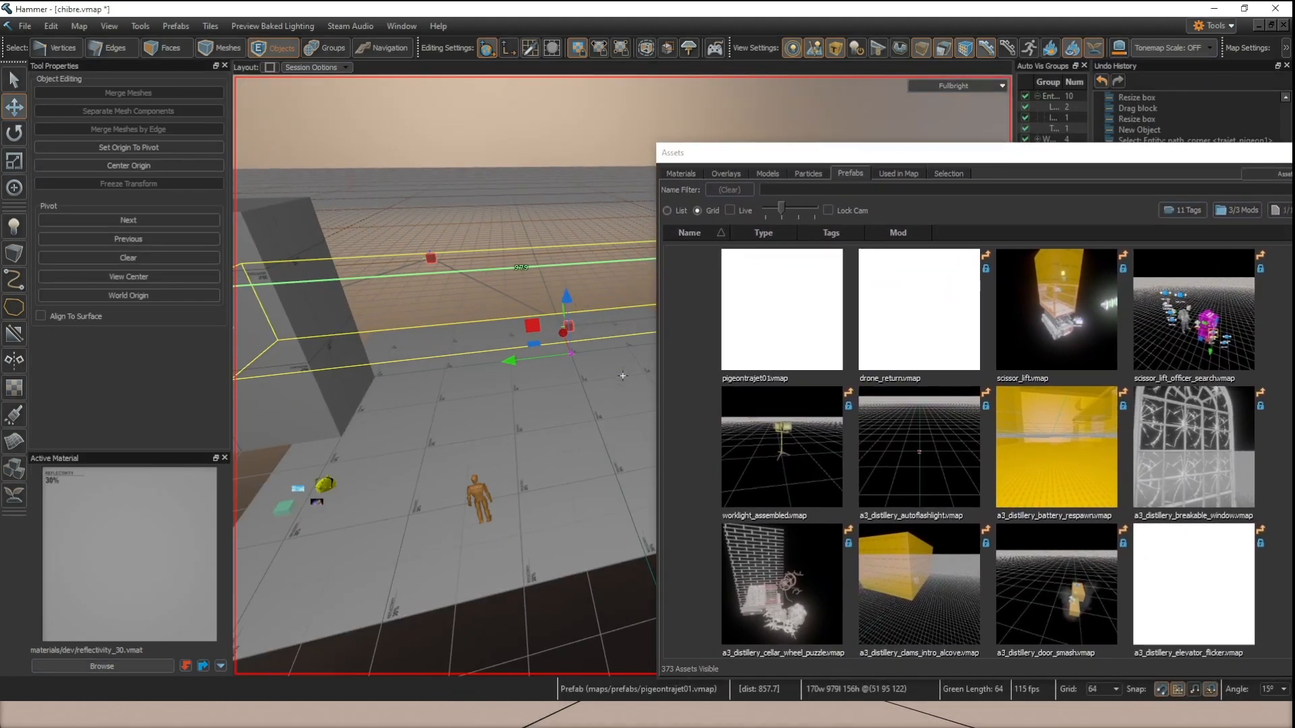
drag(752, 325, 517, 436)
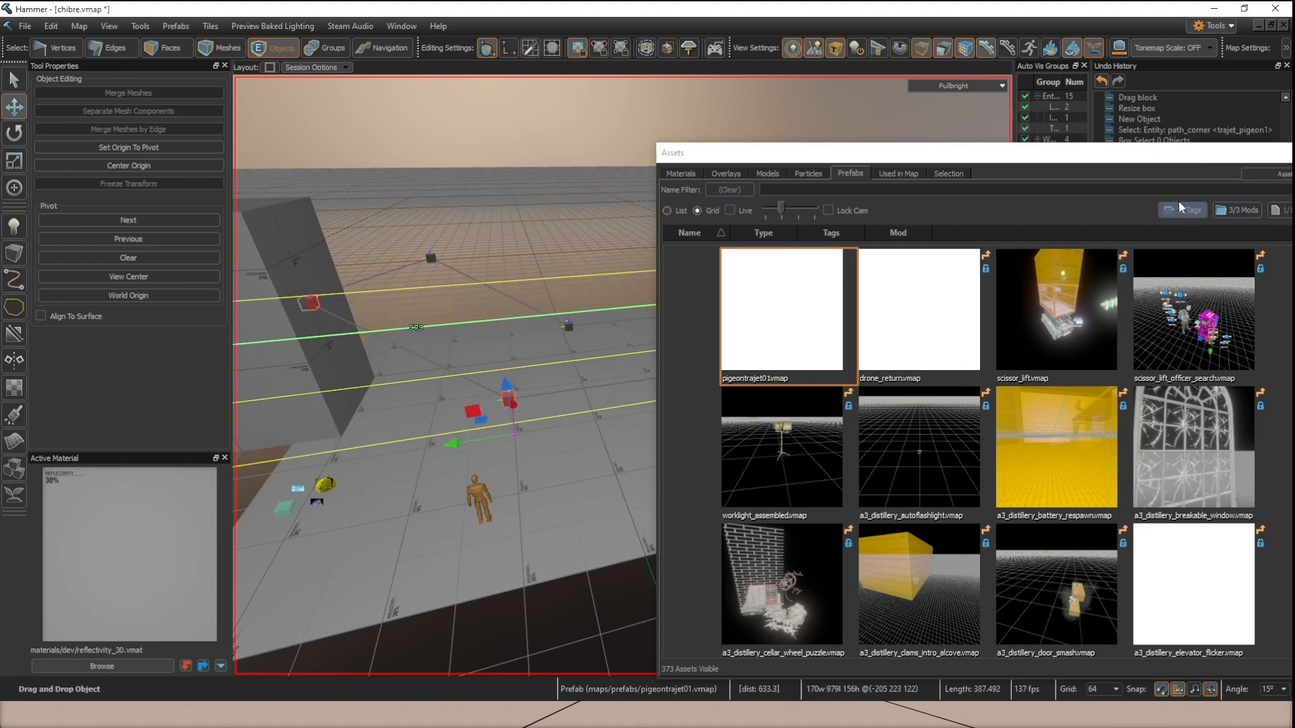
double_click(1226, 162)
key(z)
key(s)
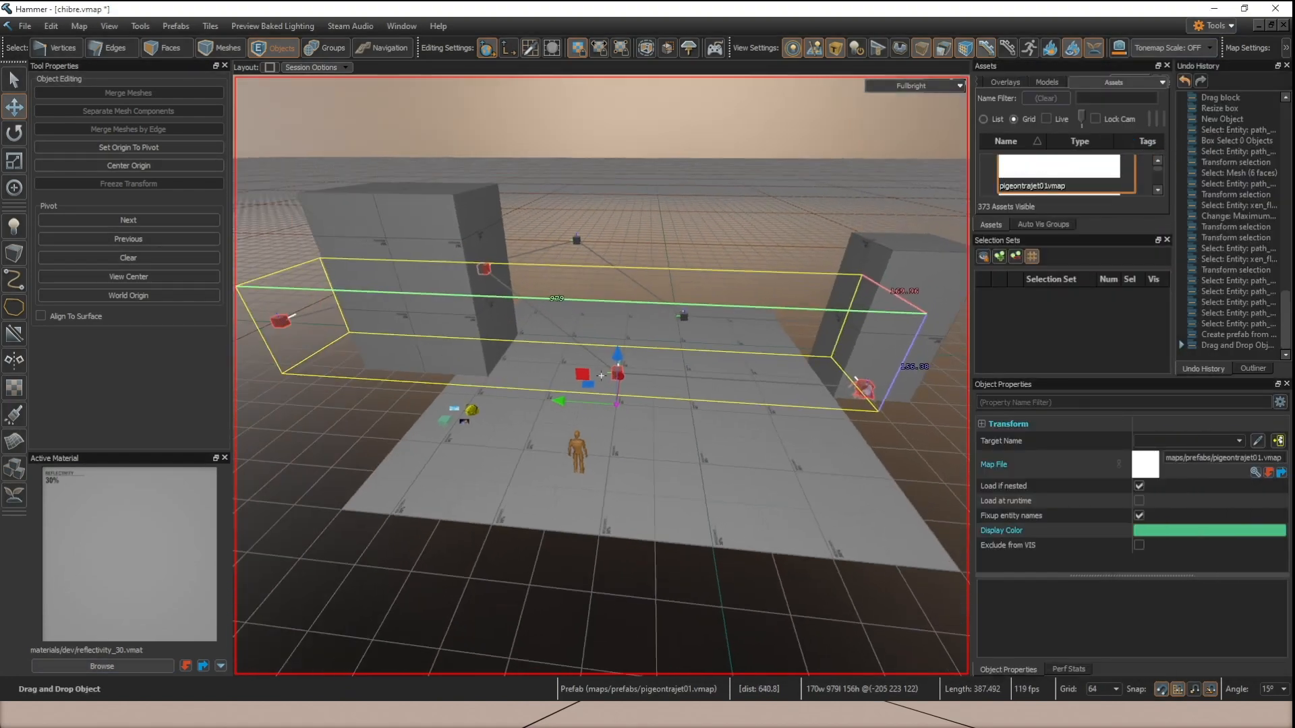
Move the new pigeontrajet01 prefab between the two blocks, to 51 95 122.
key(d)
key(d)
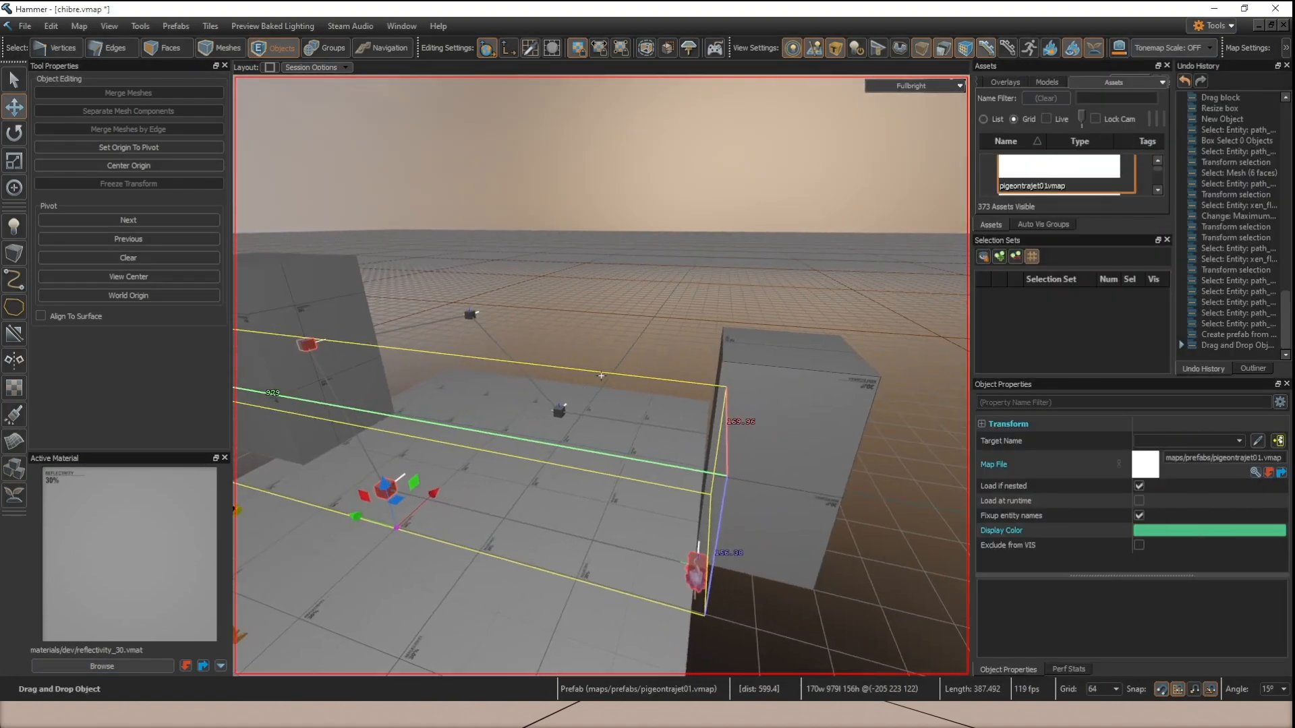
key(s)
key(z)
drag(630, 388, 678, 386)
key(z)
key(w)
key(s)
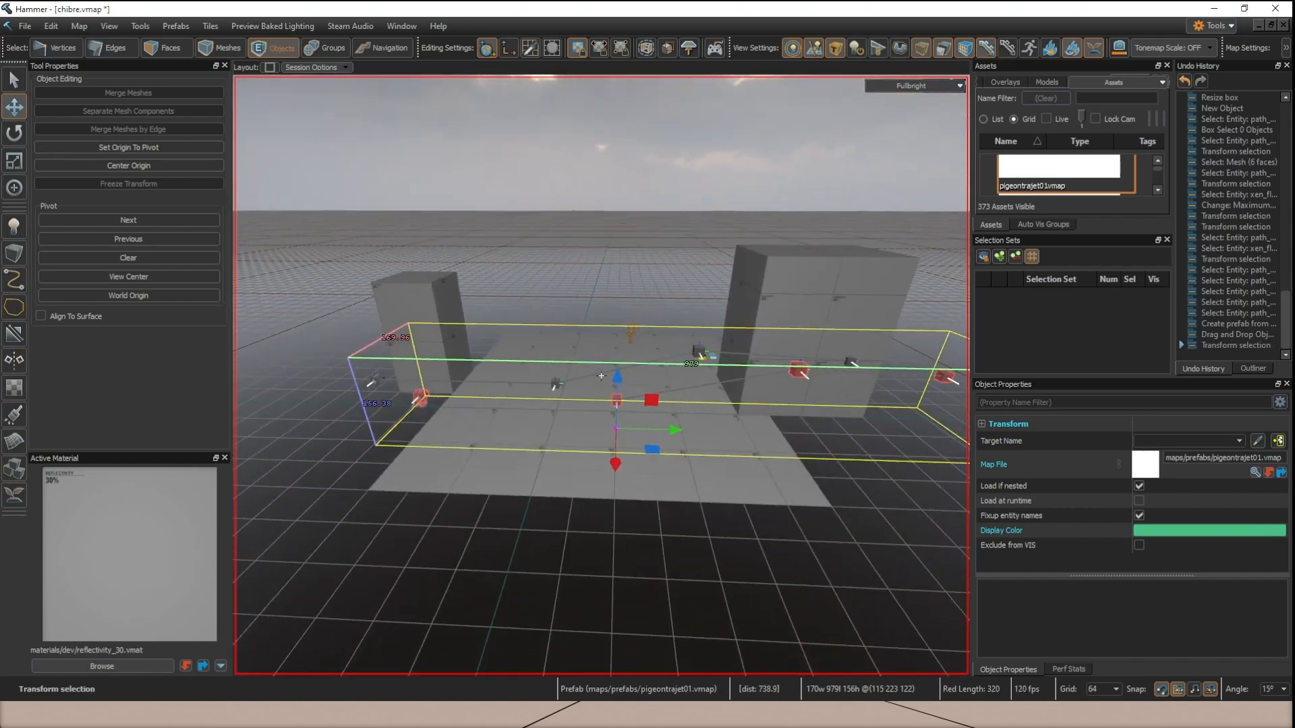
key(z)
drag(665, 430, 540, 423)
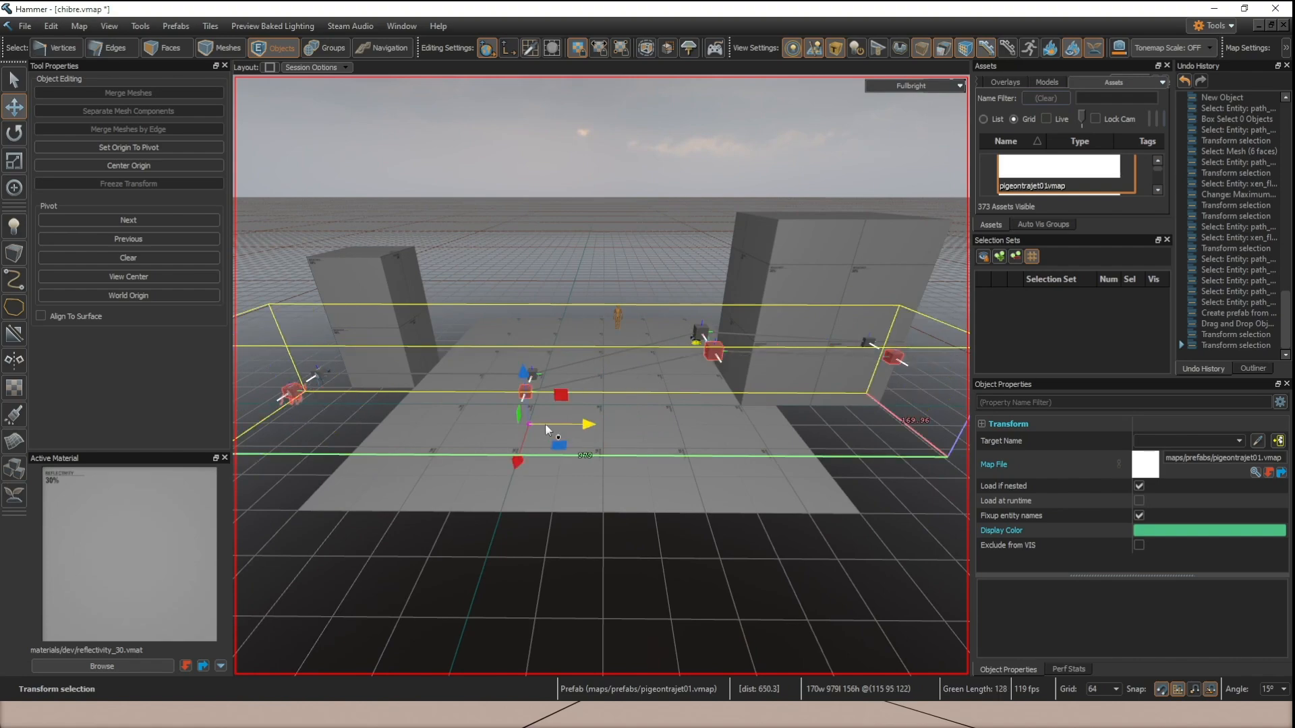
key(z)
key(w)
key(s)
key(z)
drag(654, 449, 739, 411)
key(z)
key(a)
key(z)
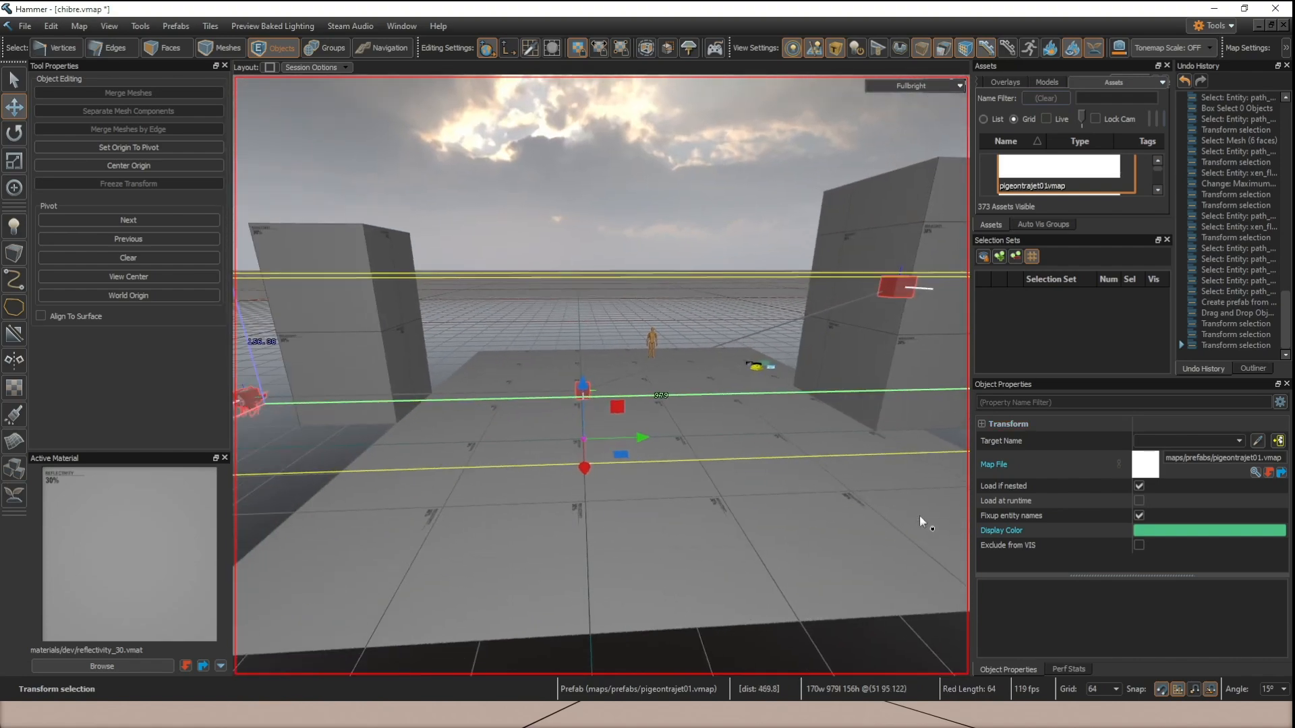
Set the grid to 16 and raise the new pigeontrajet01 prefab 80 units, to 51 95 202.
click(1104, 688)
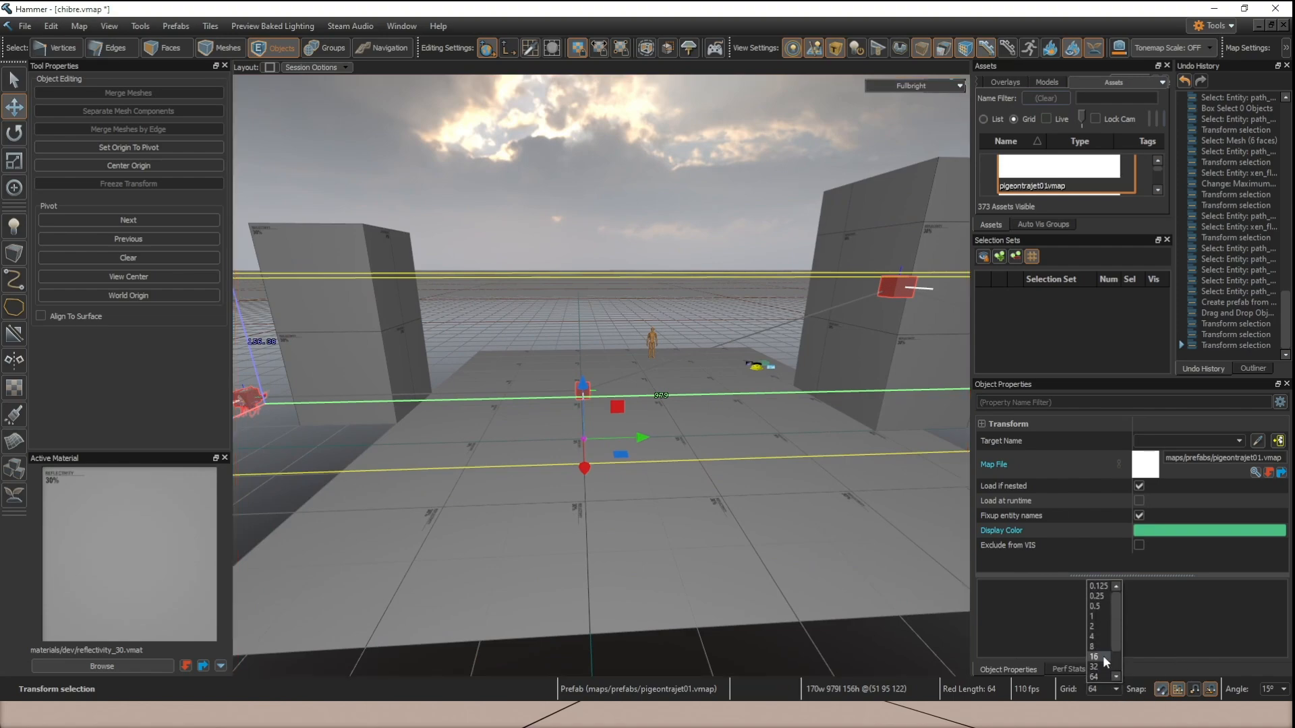
click(1094, 656)
drag(583, 391, 582, 328)
key(z)
key(a)
key(s)
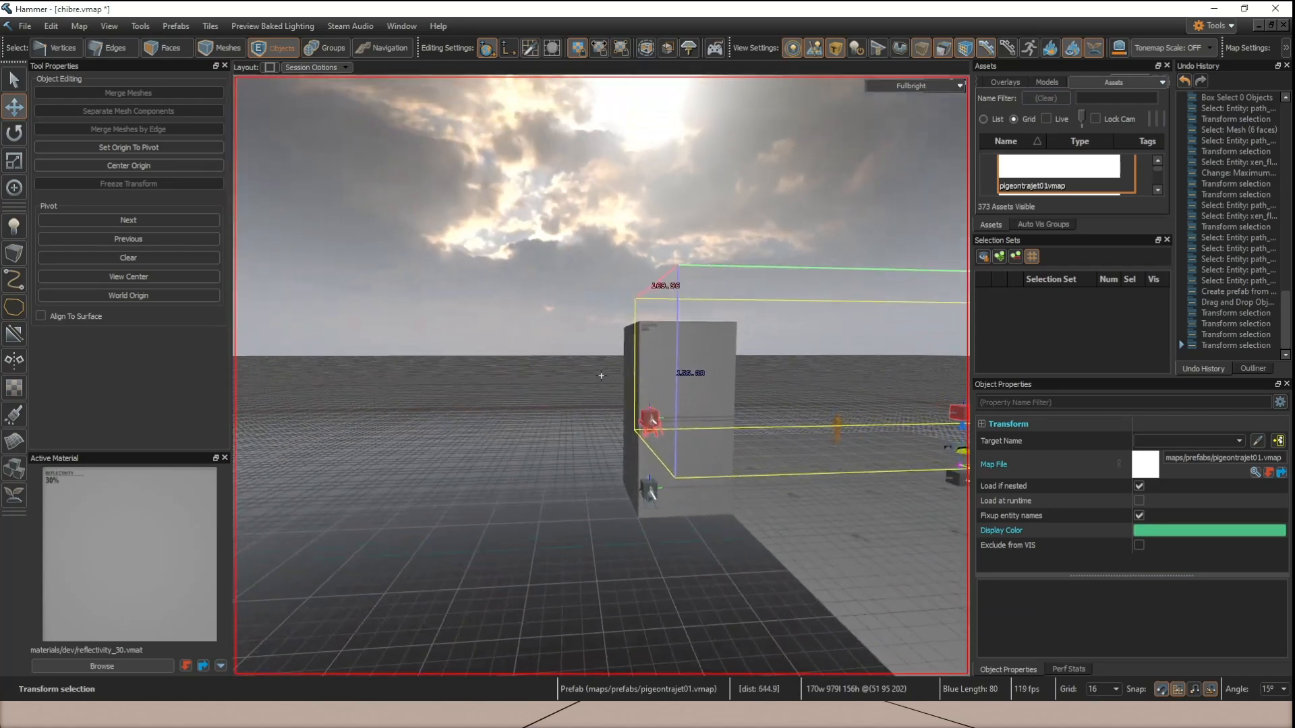
Save and run the map, watch the pigeons fly between the blocks, and return to Hammer.
right_drag(601, 376, 601, 376)
key(ctrl+s)
key(F9)
click(557, 383)
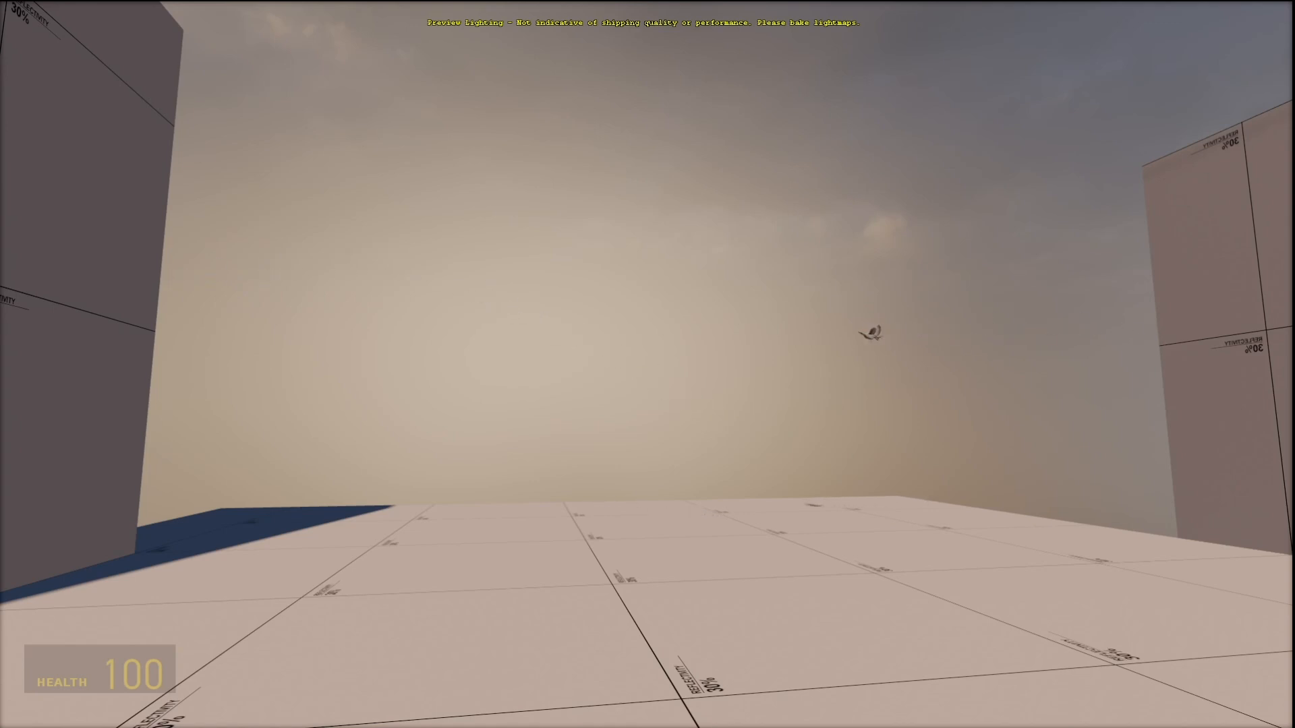
key(alt+Tab)
Paste more copies of the pigeontrajet01 prefab at varied heights and positions between the blocks, and run the map.
key(z)
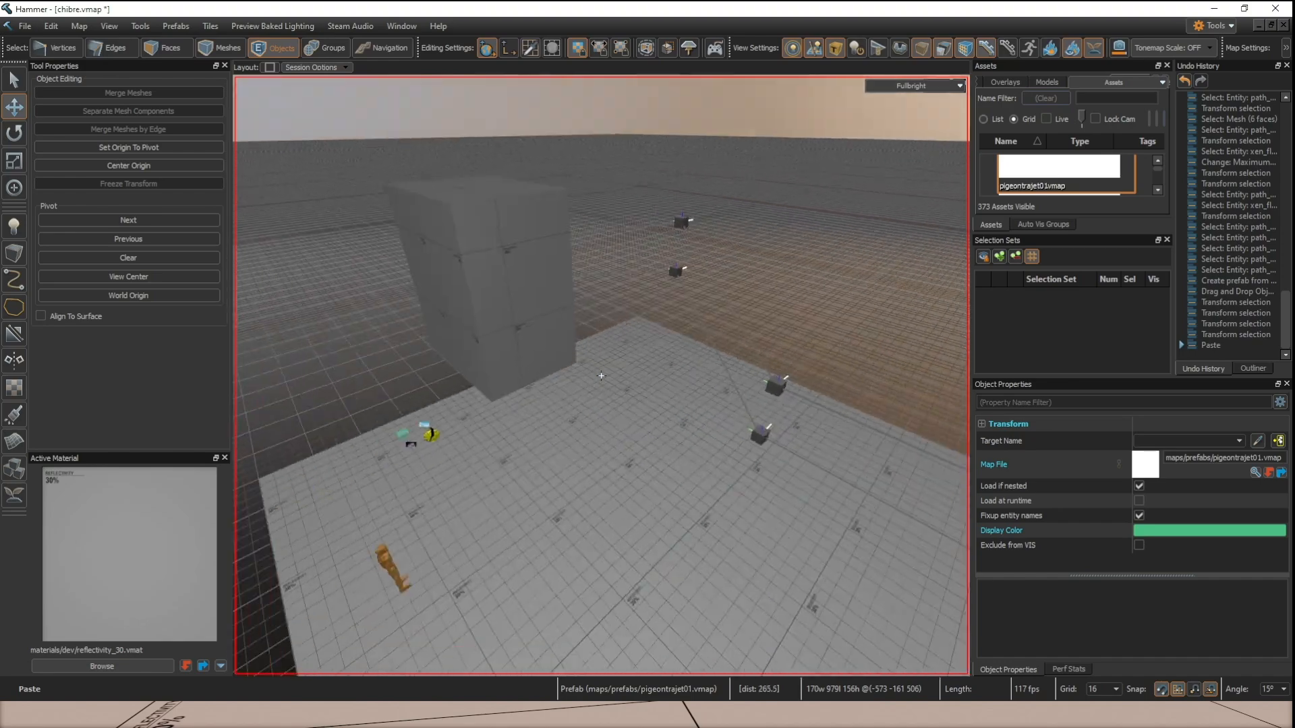
key(z)
drag(358, 378, 739, 394)
key(z)
key(z)
drag(600, 362, 596, 513)
key(z)
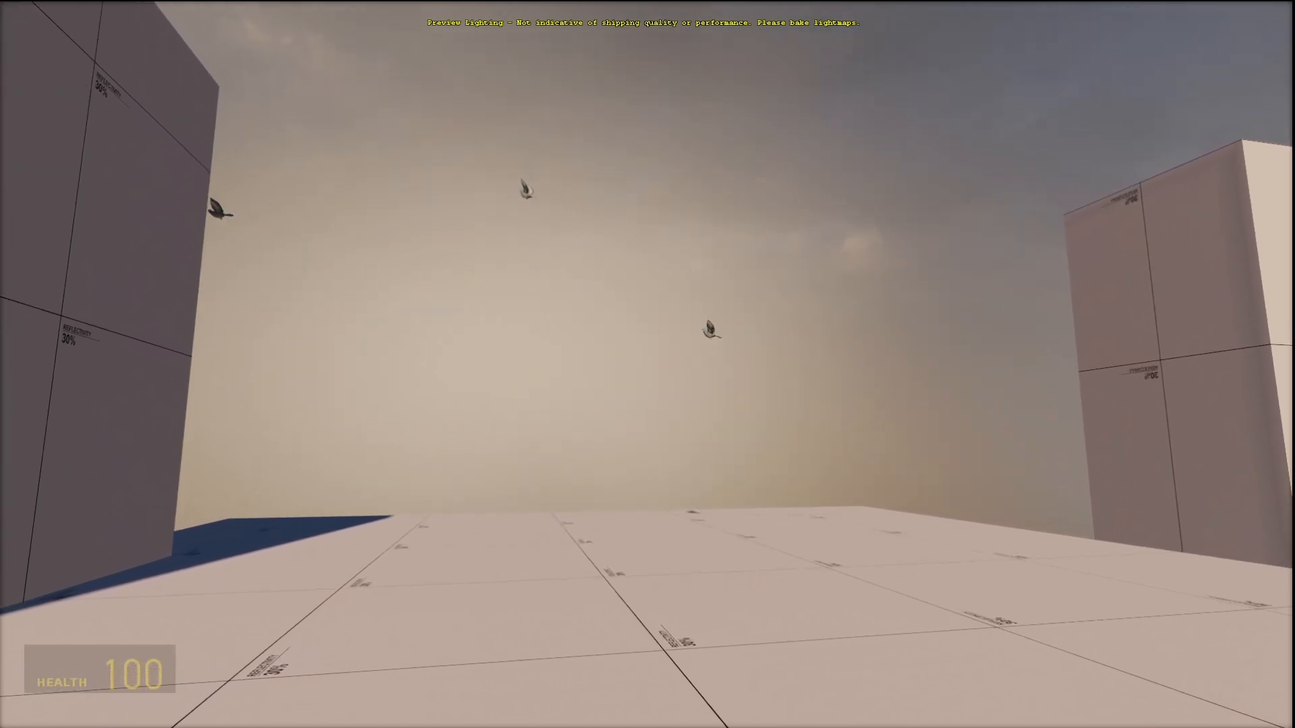
Back in Hammer, select all six pigeontrajet01 prefabs and collapse them into separate editable entities.
key(alt+Tab)
right_drag(601, 375, 601, 375)
click(604, 400)
ctrl+click(549, 368)
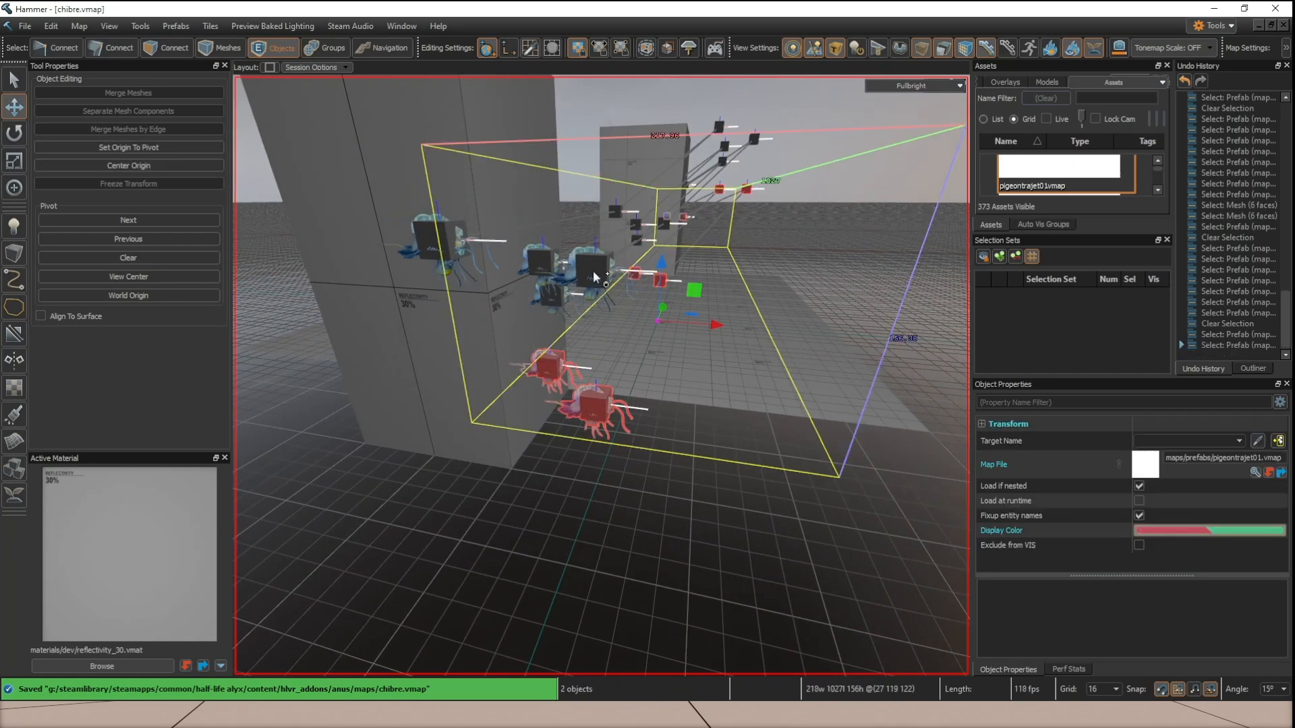
ctrl+click(593, 270)
ctrl+click(557, 297)
ctrl+click(535, 258)
ctrl+click(437, 242)
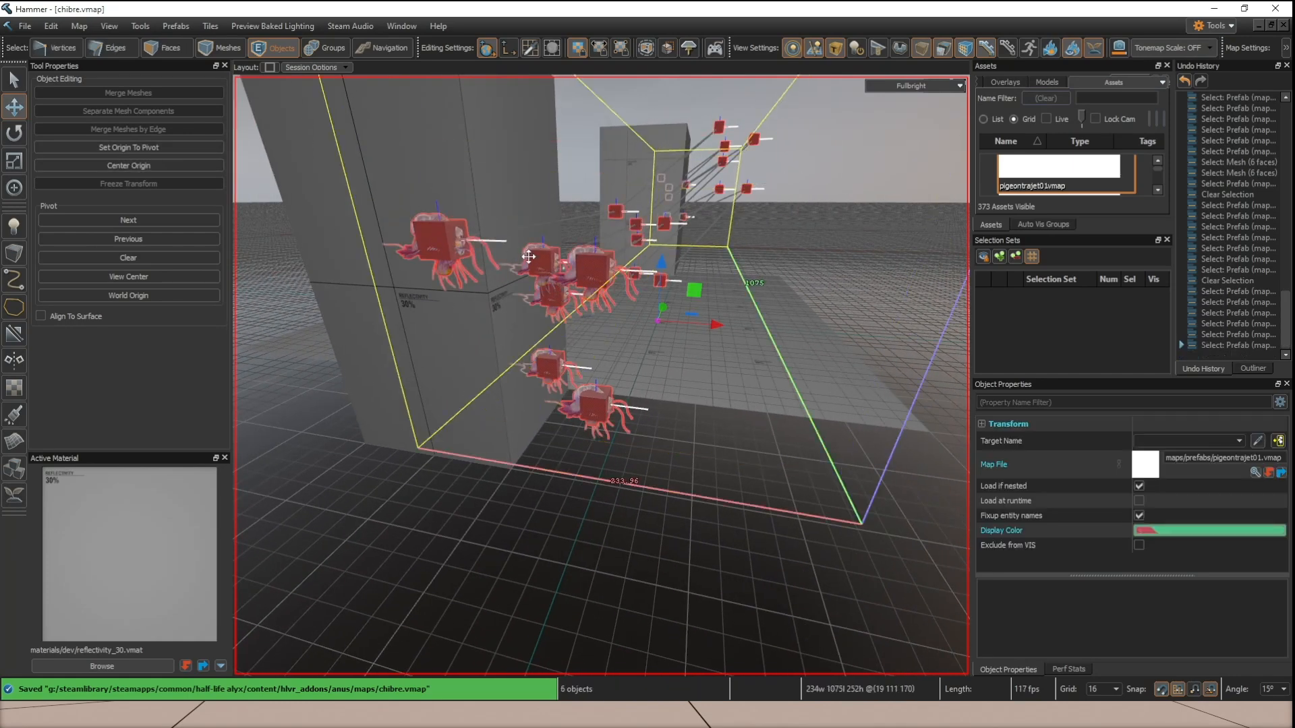
right_click(544, 265)
mouse_move(597, 305)
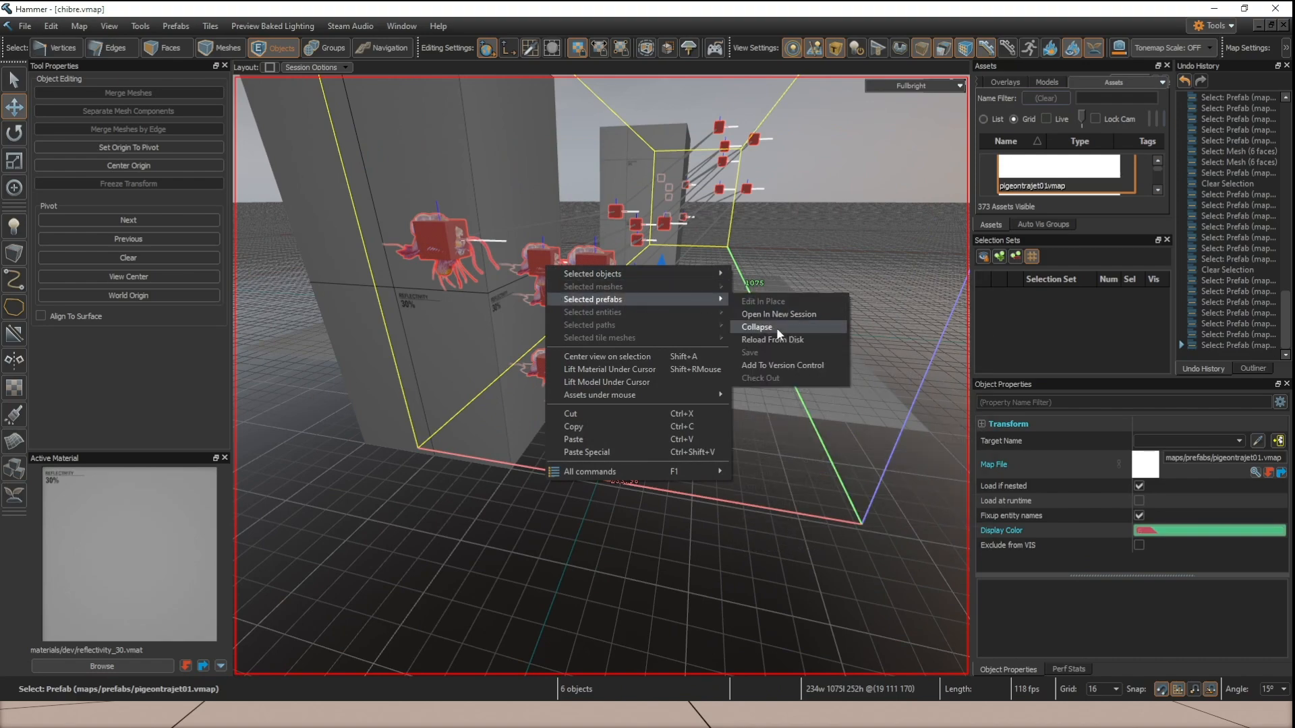
click(756, 327)
key(w)
right_drag(630, 489, 705, 452)
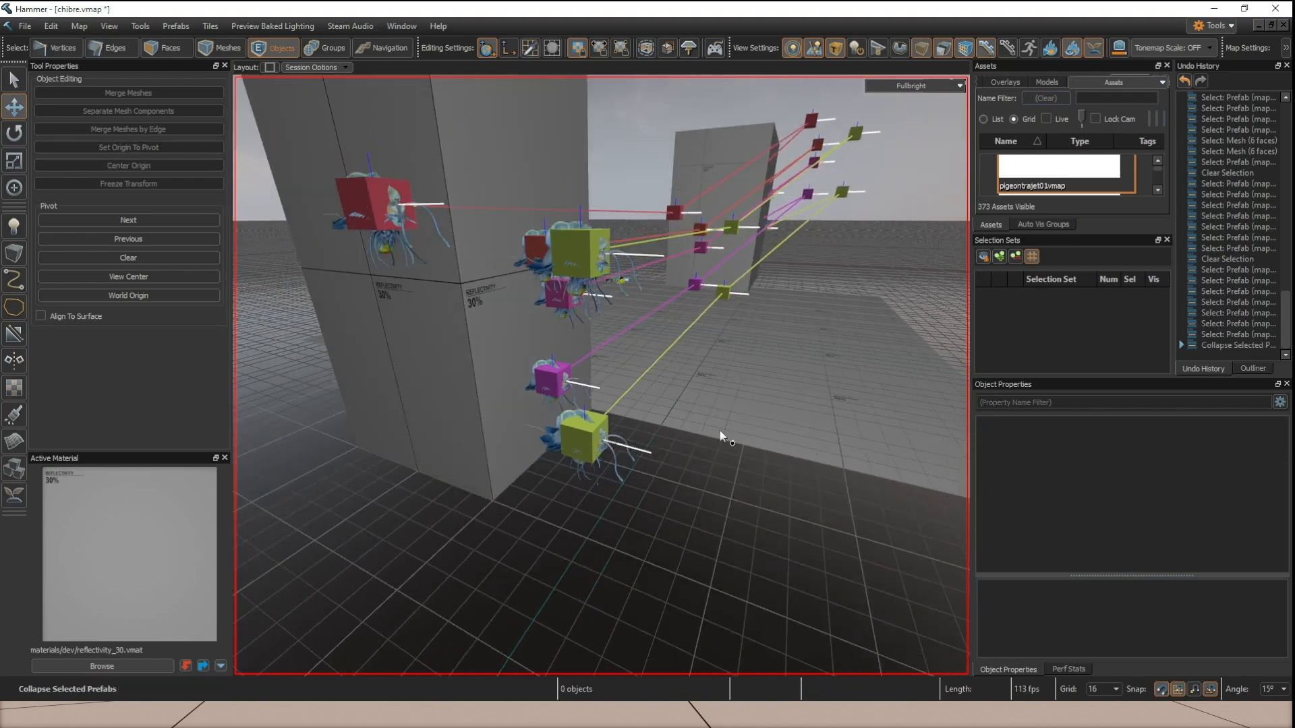
Try shifting the 21_trajet_pigeon2 path_corner sideways, and undo the move.
click(722, 294)
right_drag(722, 293, 753, 334)
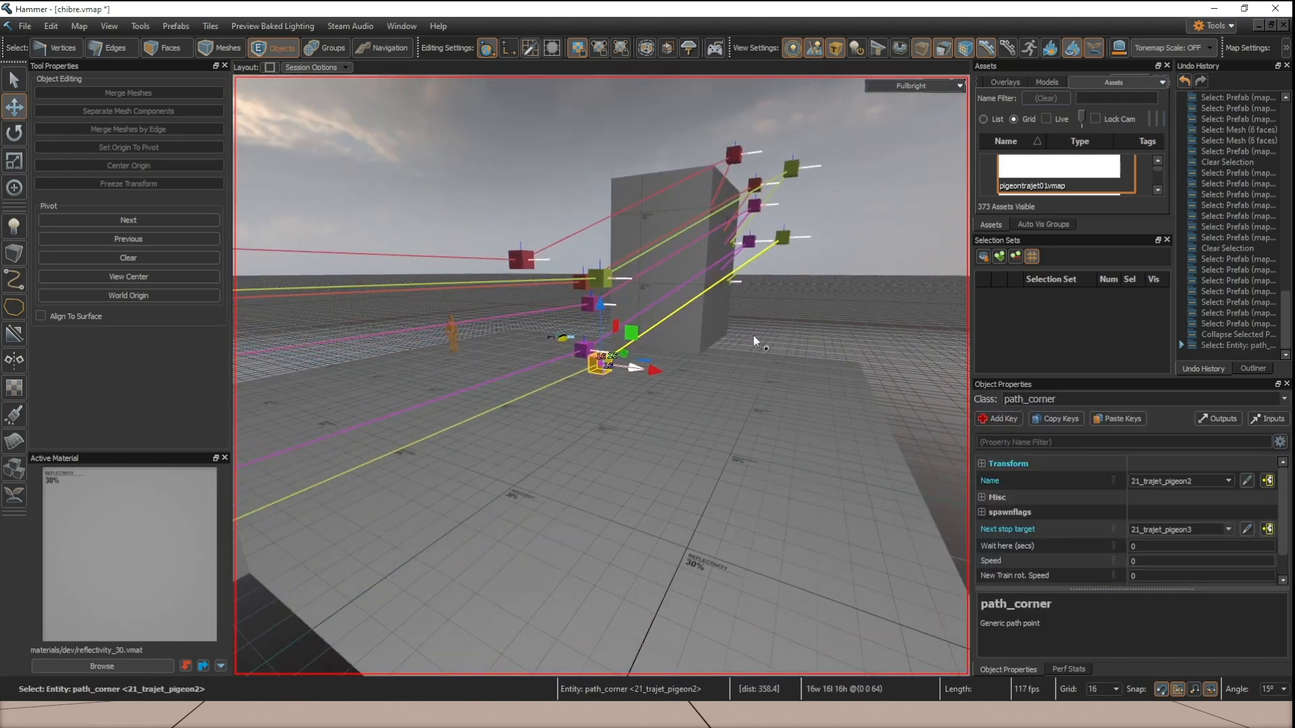
drag(647, 369, 616, 371)
key(ctrl+z)
right_drag(621, 395, 654, 380)
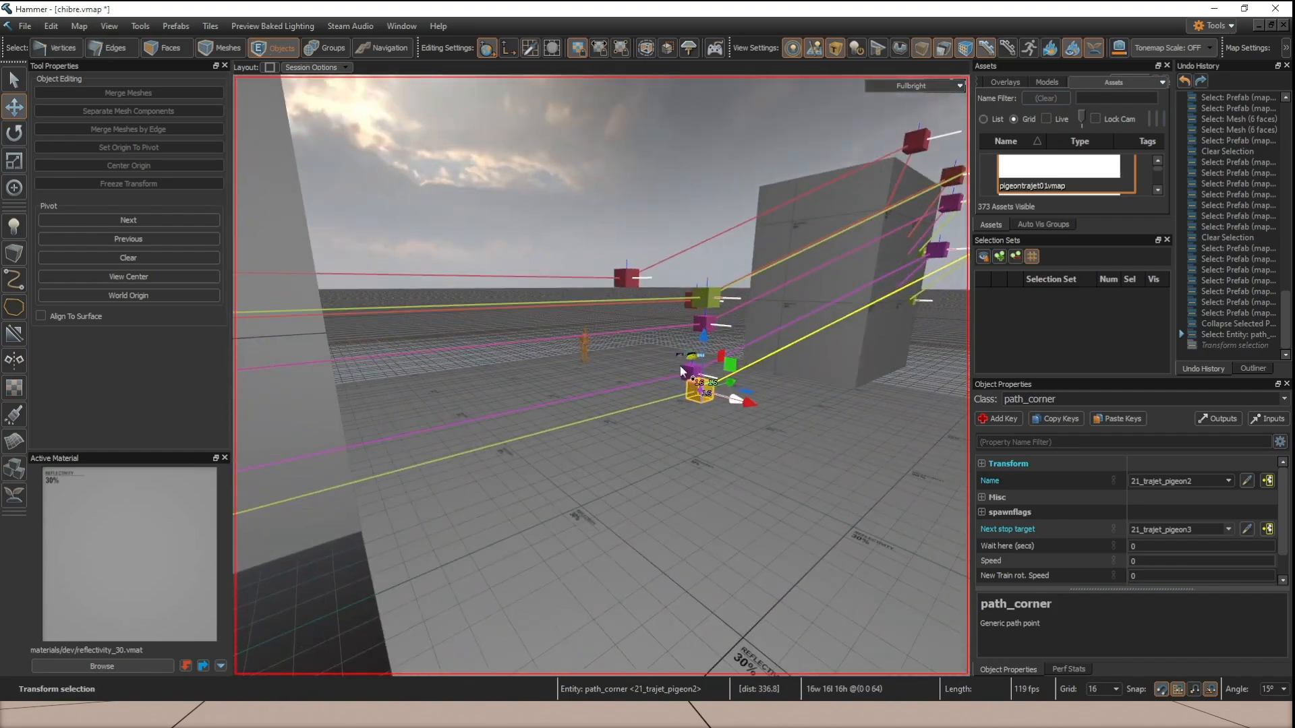
Raise the second path_corner of the highest red path and lower the 22_trajet_pigeon2 path_corner by 48 units.
click(635, 276)
mouse_move(625, 236)
mouse_down()
mouse_move(625, 217)
mouse_move(644, 230)
mouse_up()
click(709, 297)
drag(707, 297, 709, 352)
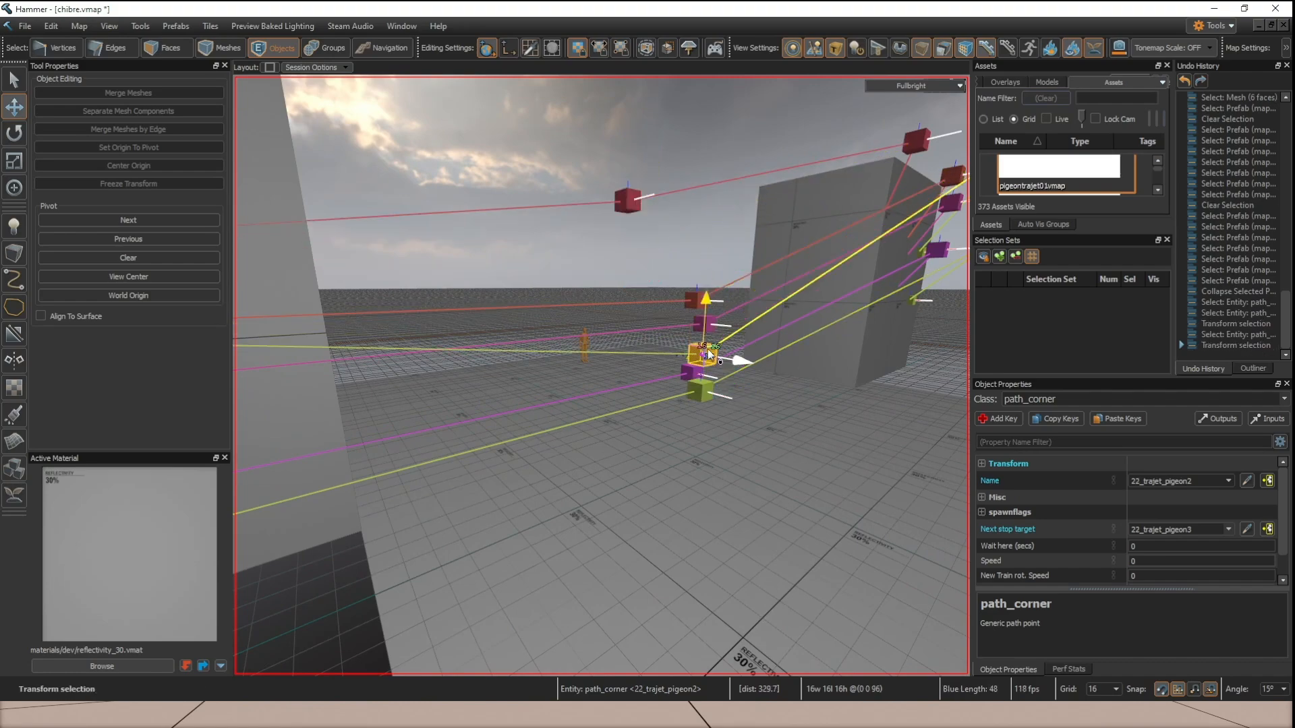
Select all six xen_flora_animatedmover entities beside the block and name them Pigeon.
right_drag(710, 351, 601, 376)
click(553, 412)
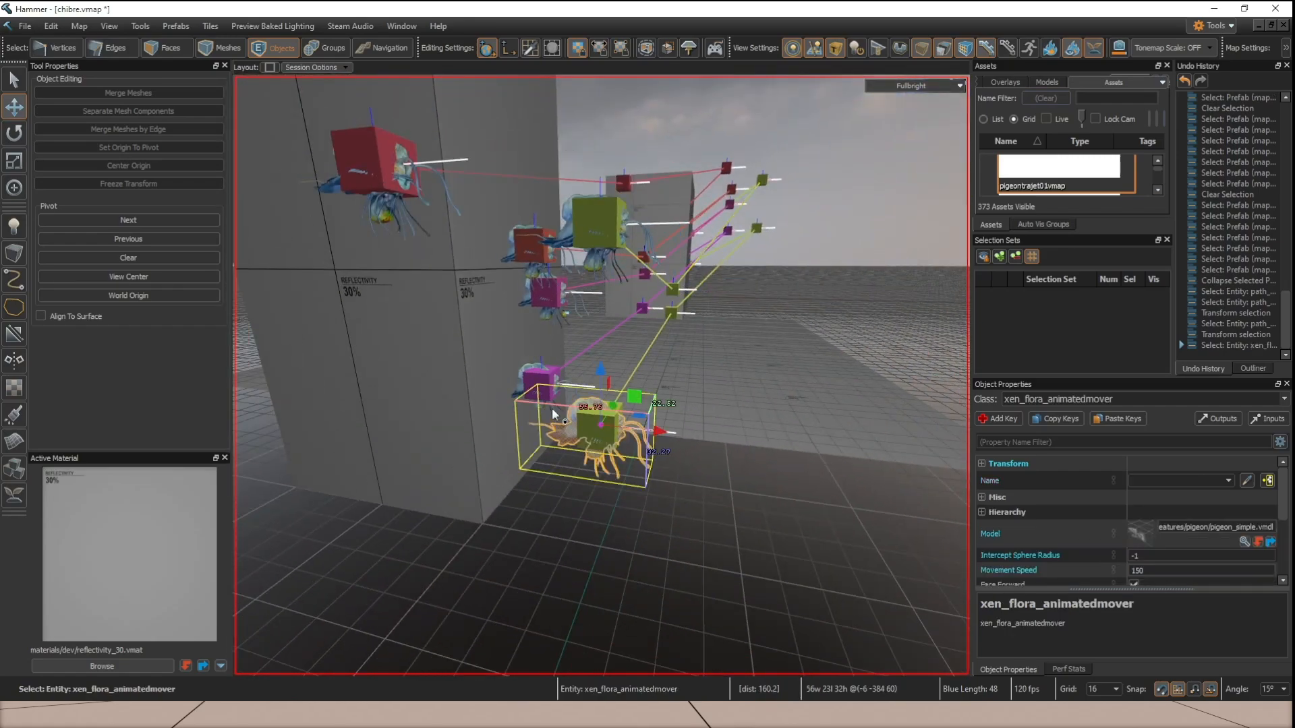
ctrl+click(531, 376)
right_drag(538, 293, 511, 300)
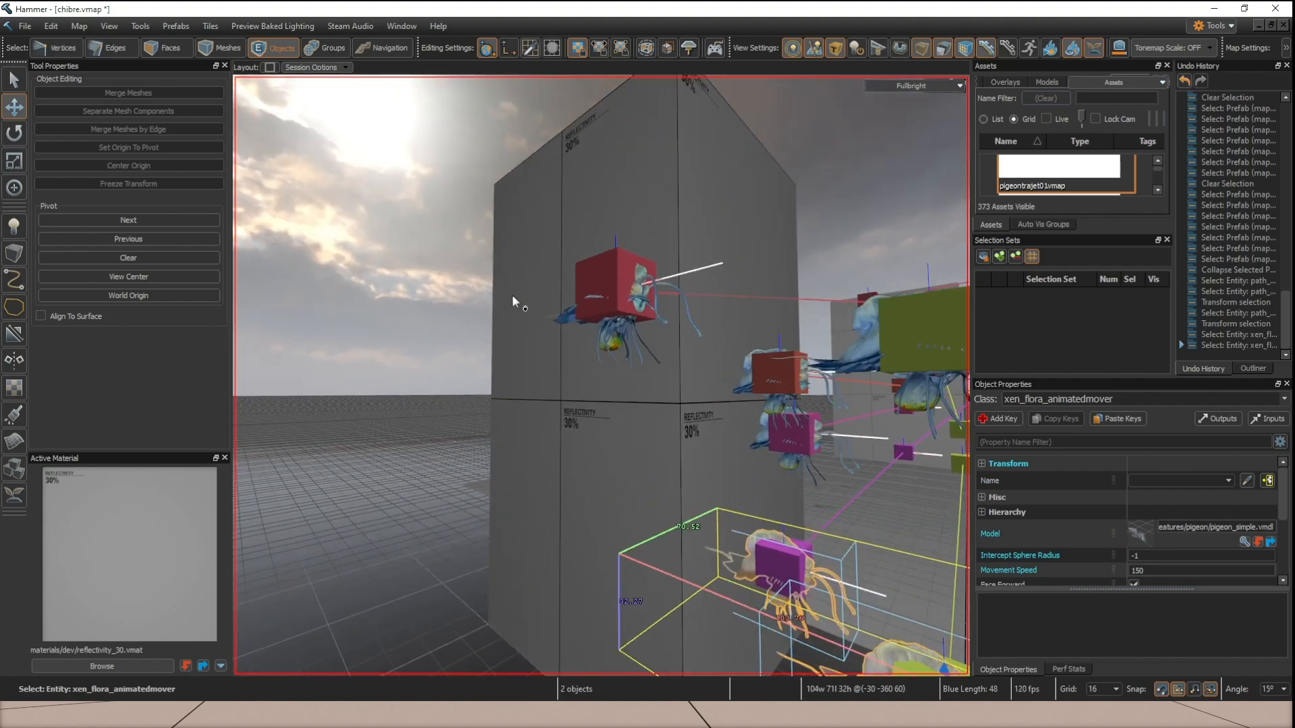
ctrl+click(701, 375)
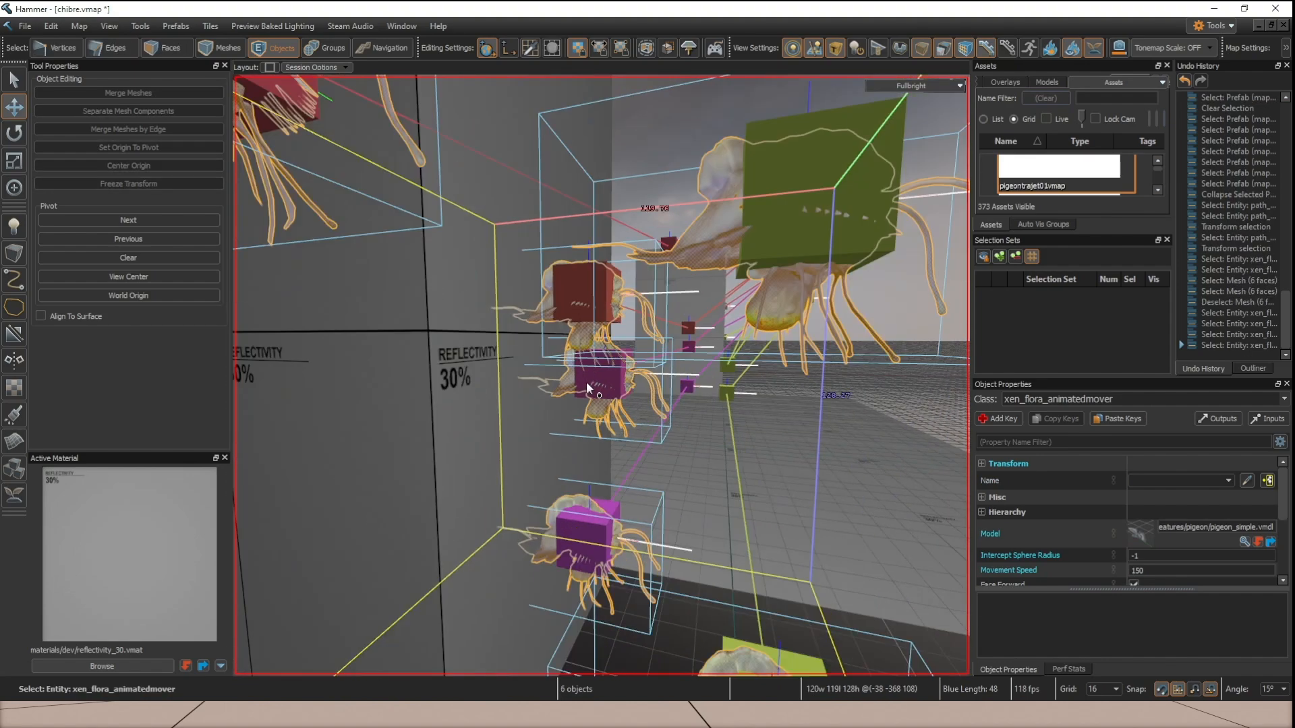
right_drag(585, 381, 588, 388)
double_click(587, 385)
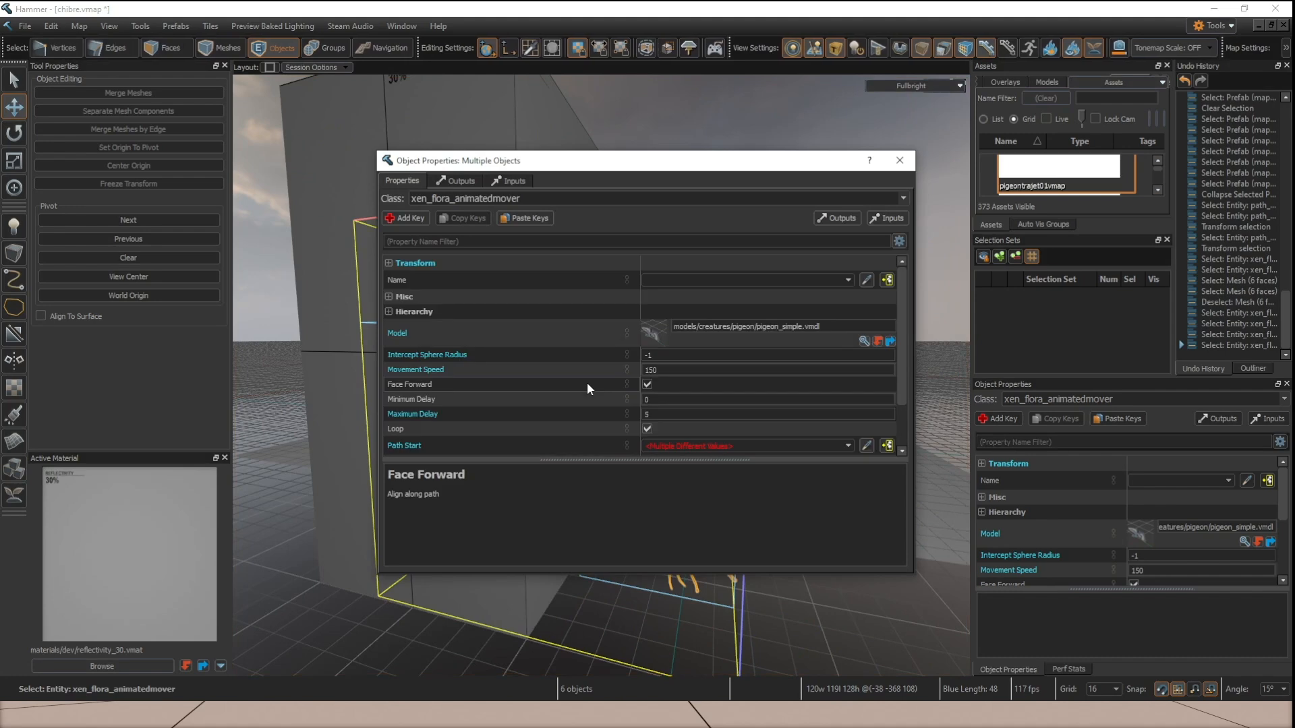
click(675, 279)
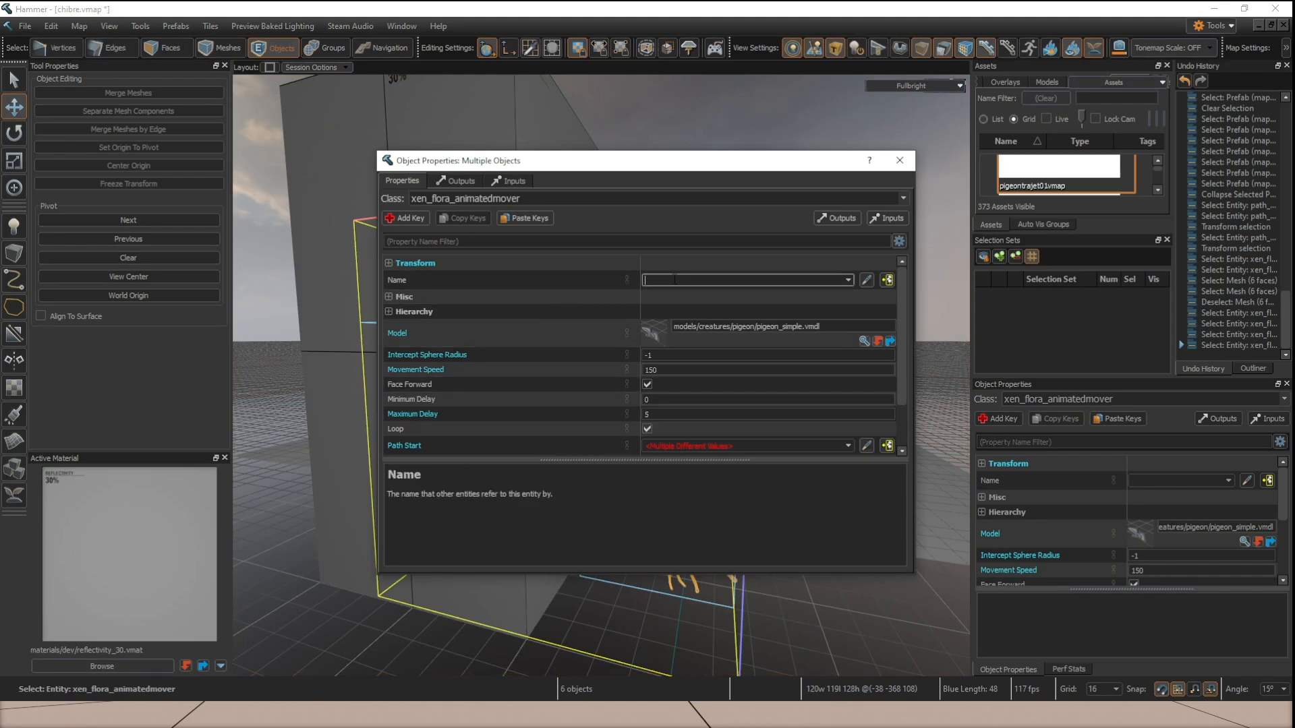
text(#)
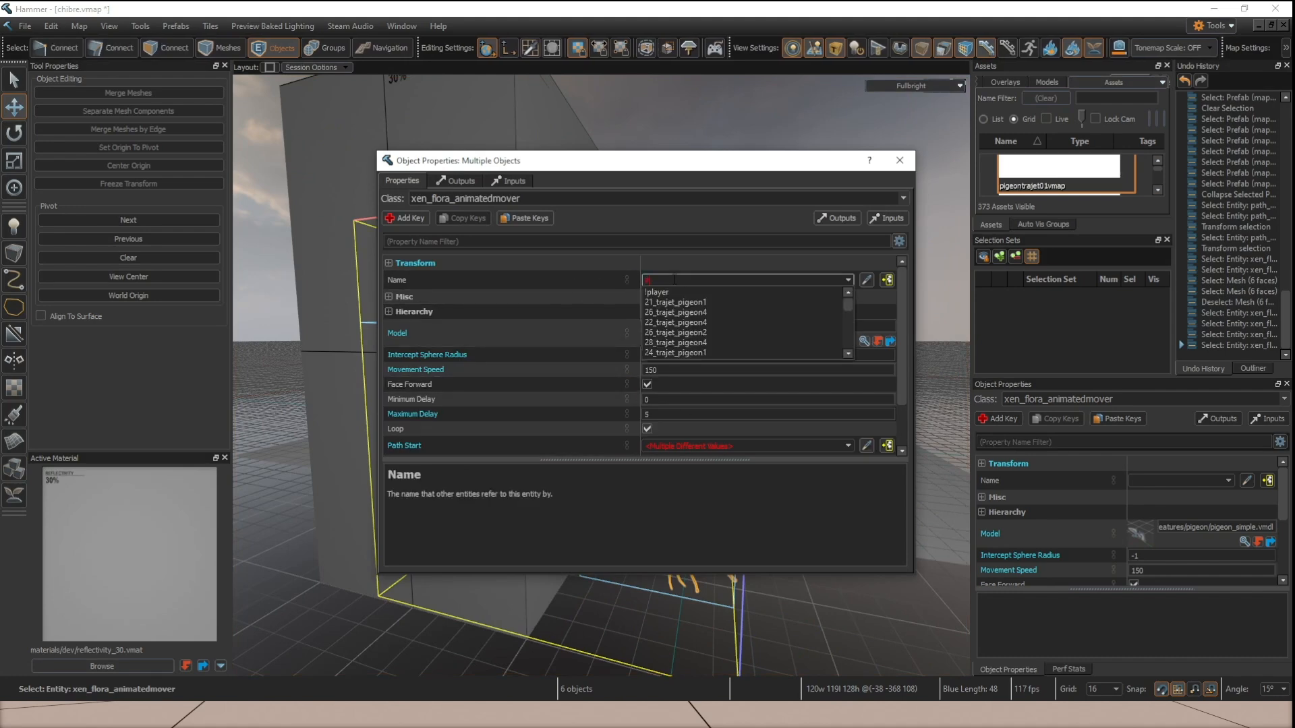
text(igeon)
key(Return)
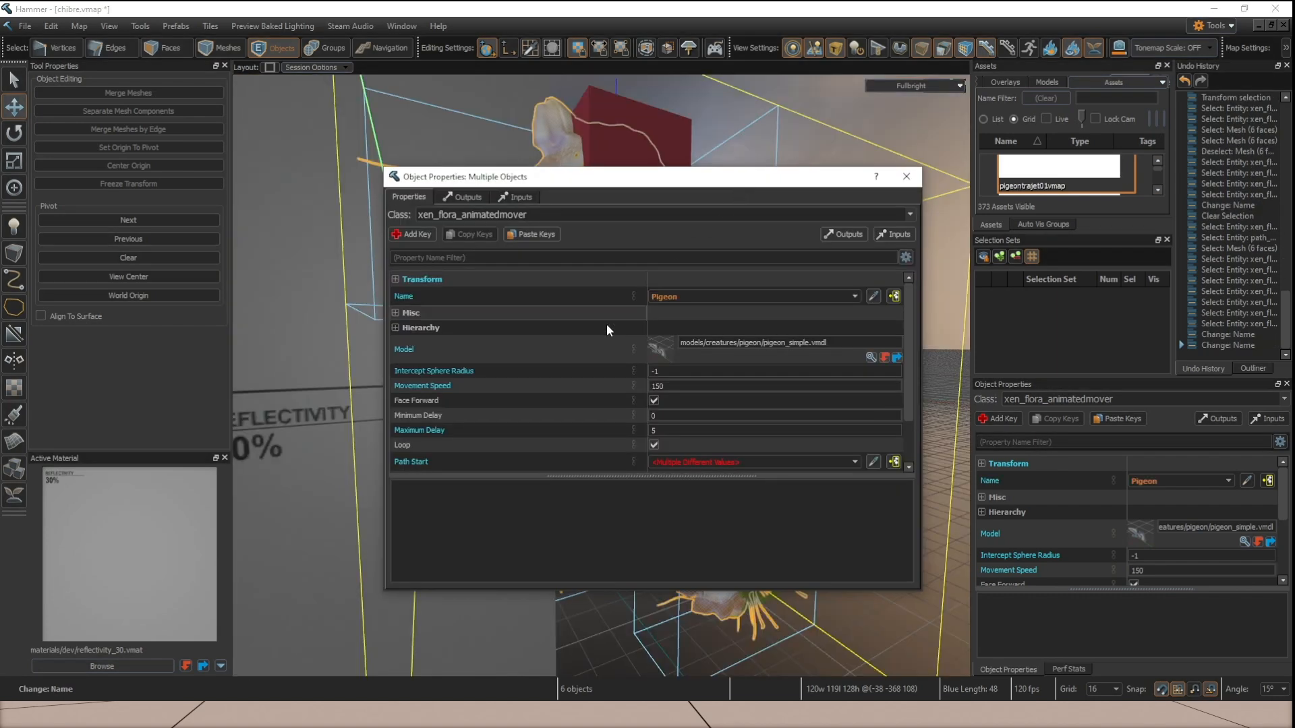
Enable Start Disabled for the six selected Pigeon entities and save the map.
scroll(512, 406, down, 2)
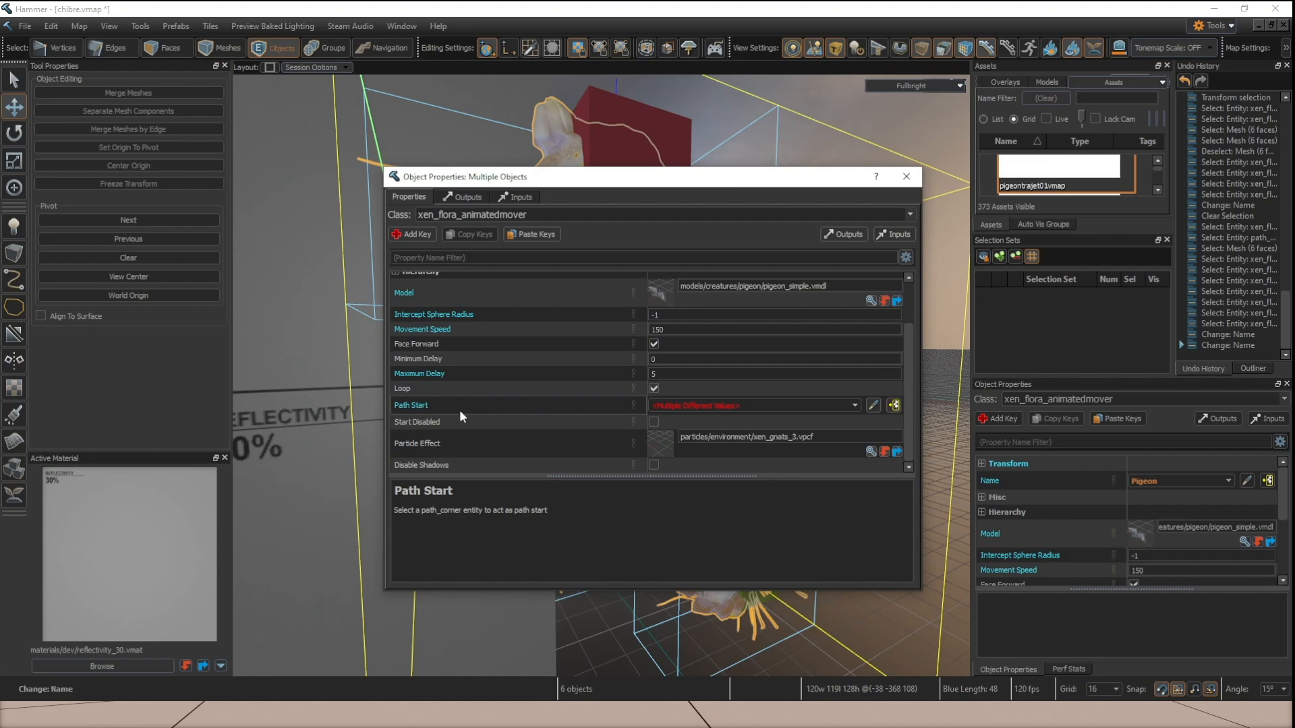
click(652, 422)
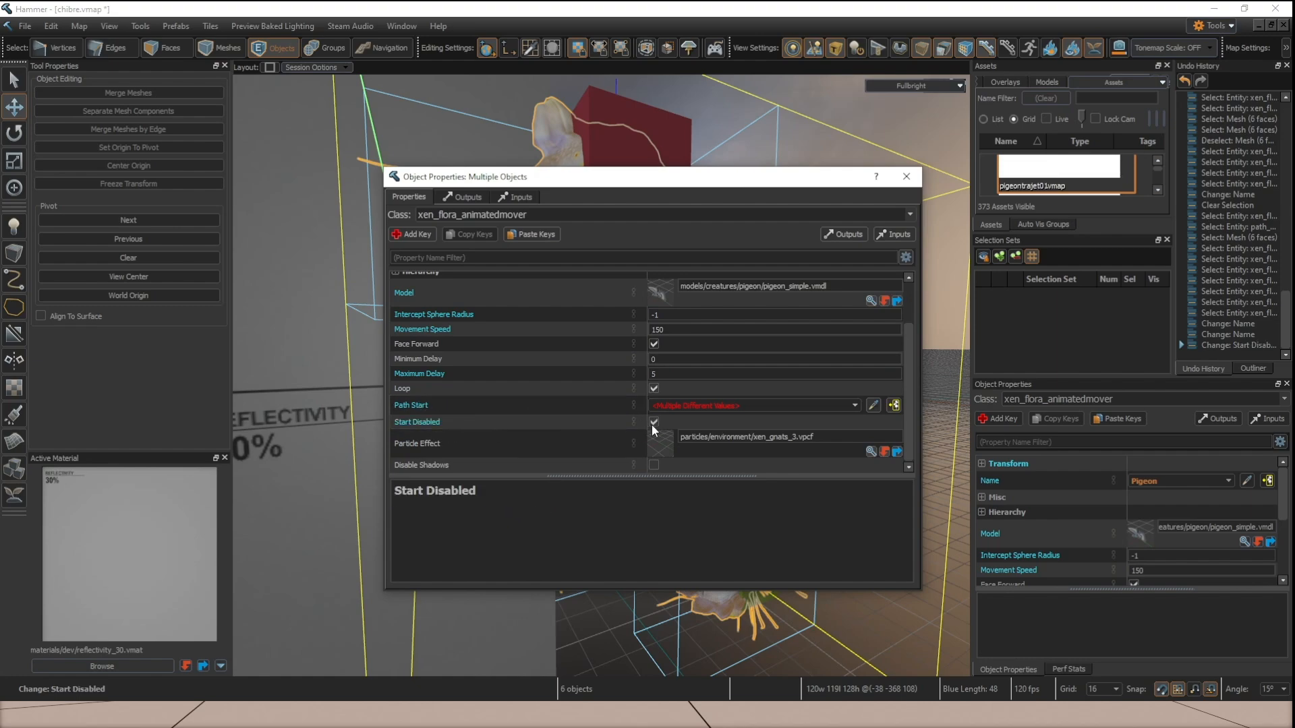
click(907, 177)
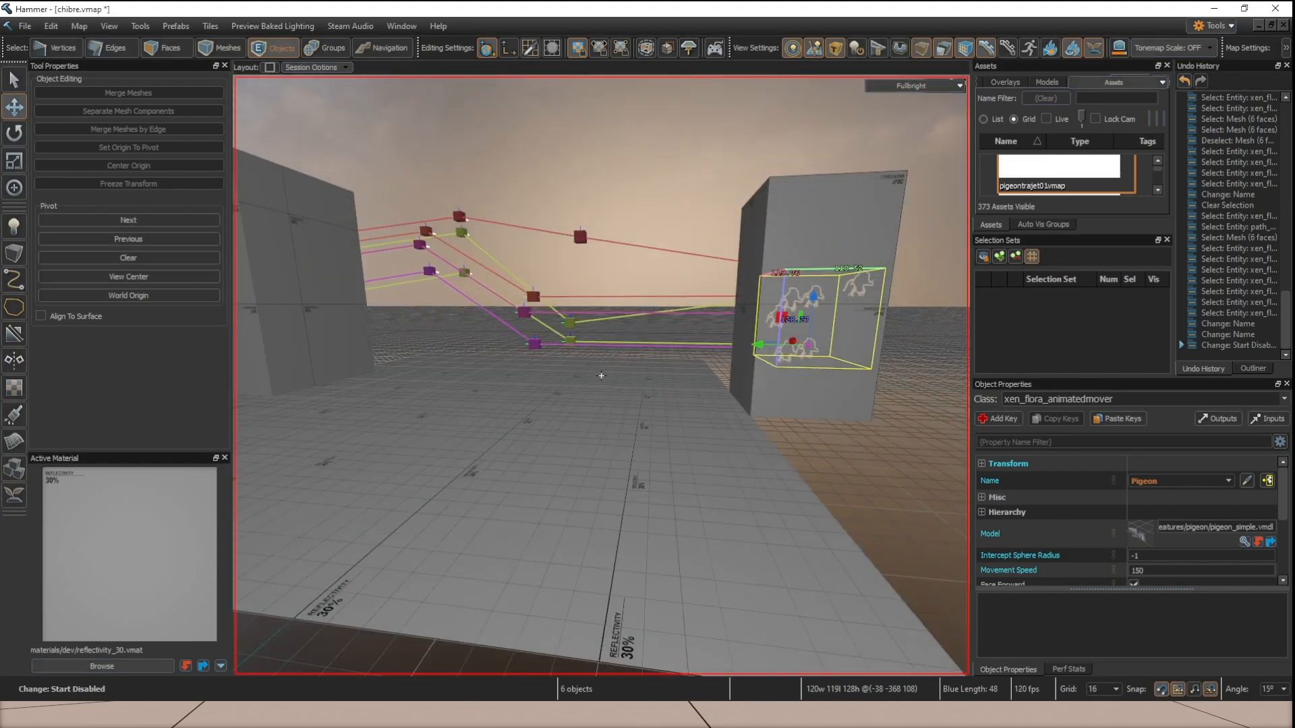
key(ctrl+s)
Create a thin wall-like block 16 wide, 320 long and 112 high on the floor in front of the player start.
key(z)
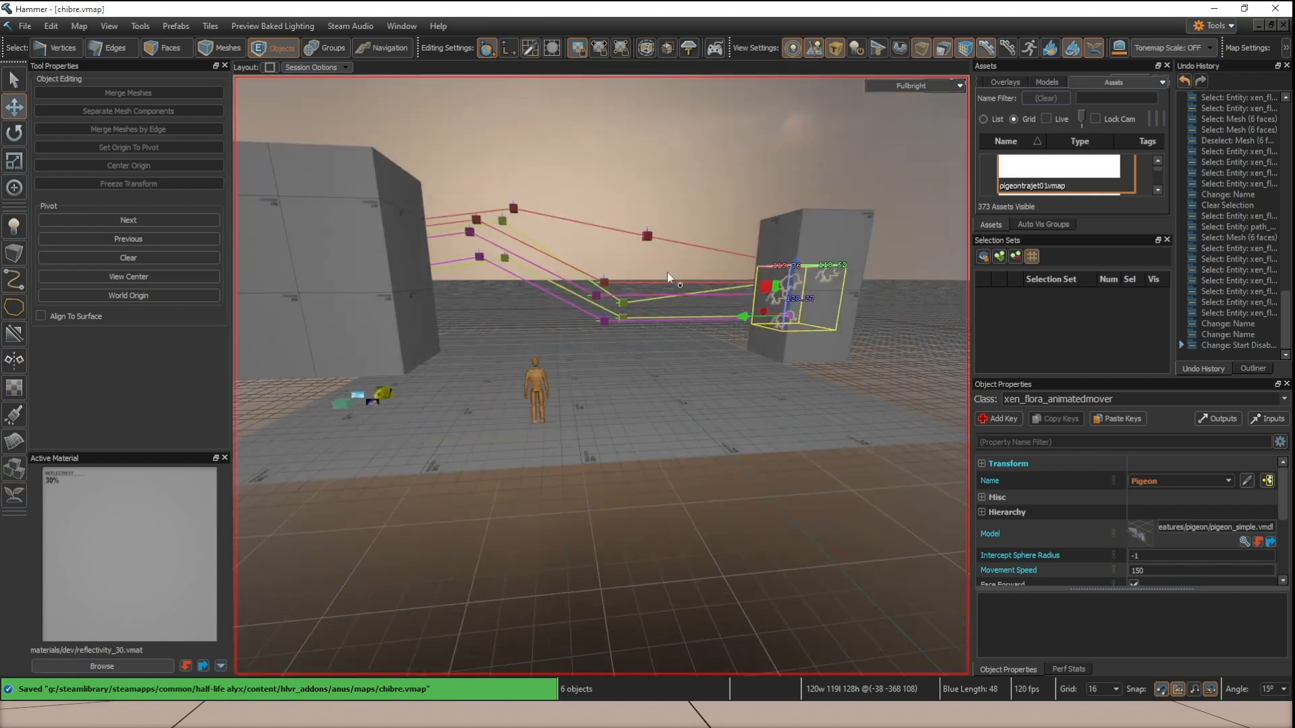
click(14, 254)
key(z)
key(z)
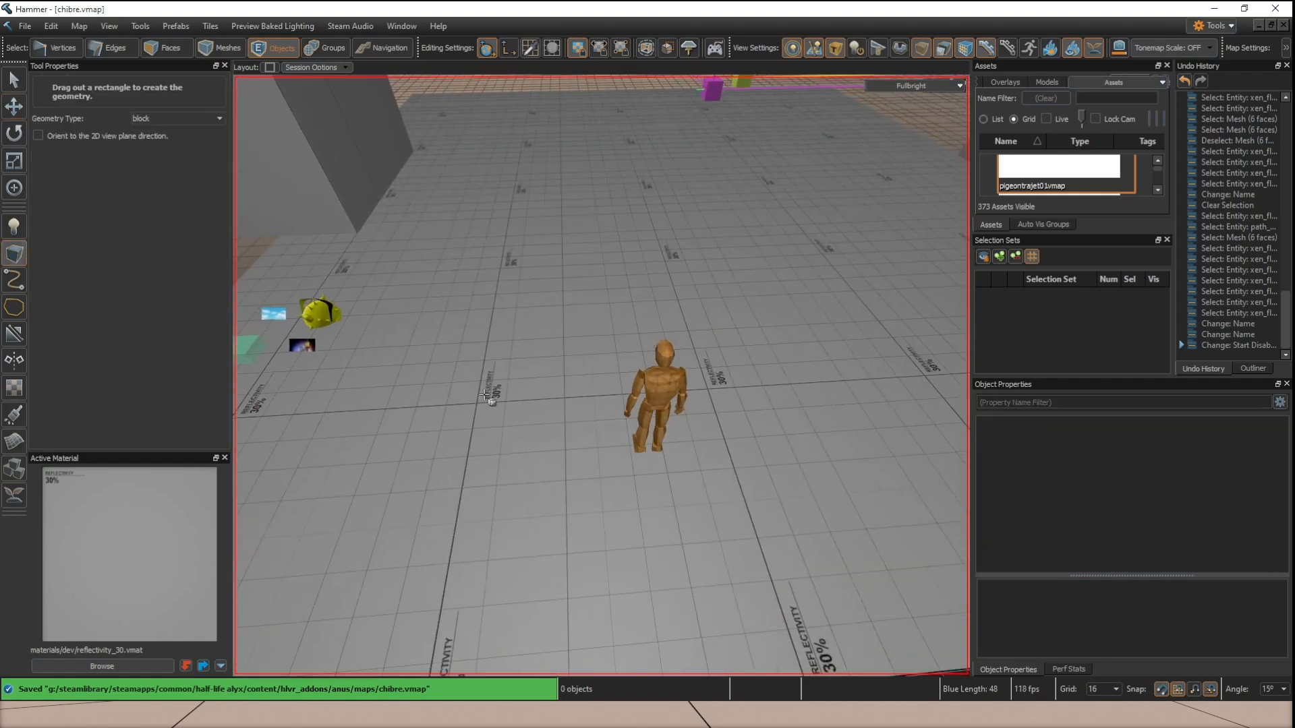
scroll(491, 442, down, 2)
drag(474, 386, 473, 385)
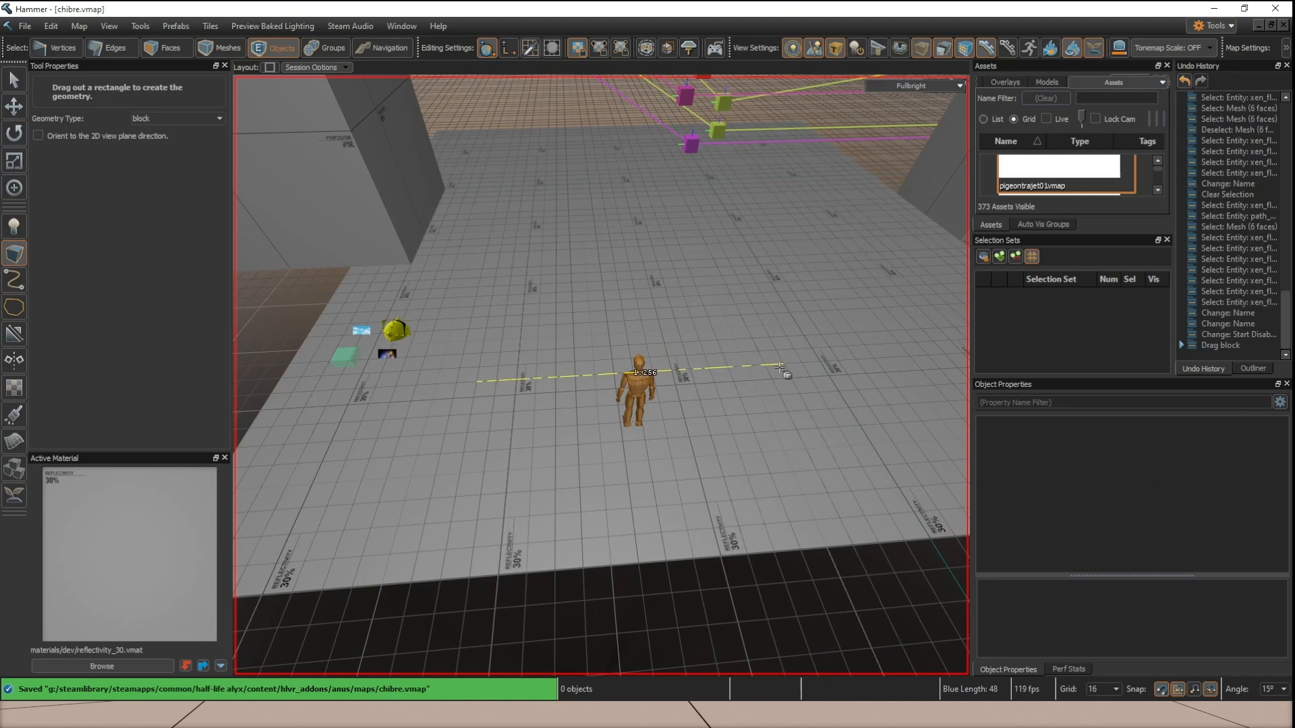
drag(865, 375, 863, 374)
drag(671, 363, 688, 280)
key(z)
key(z)
key(Return)
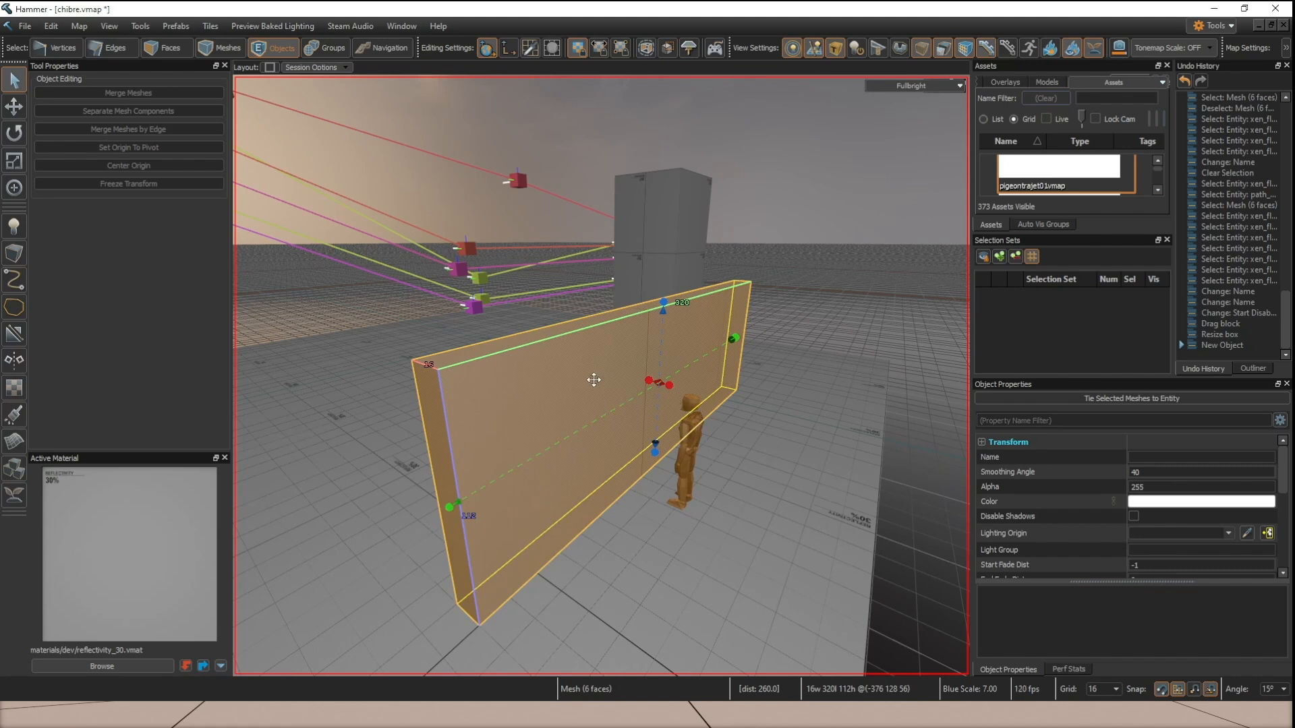
Try tying the wall block to a trigger_multiple entity, undo it, and look at the commands for selected meshes.
key(ctrl+t)
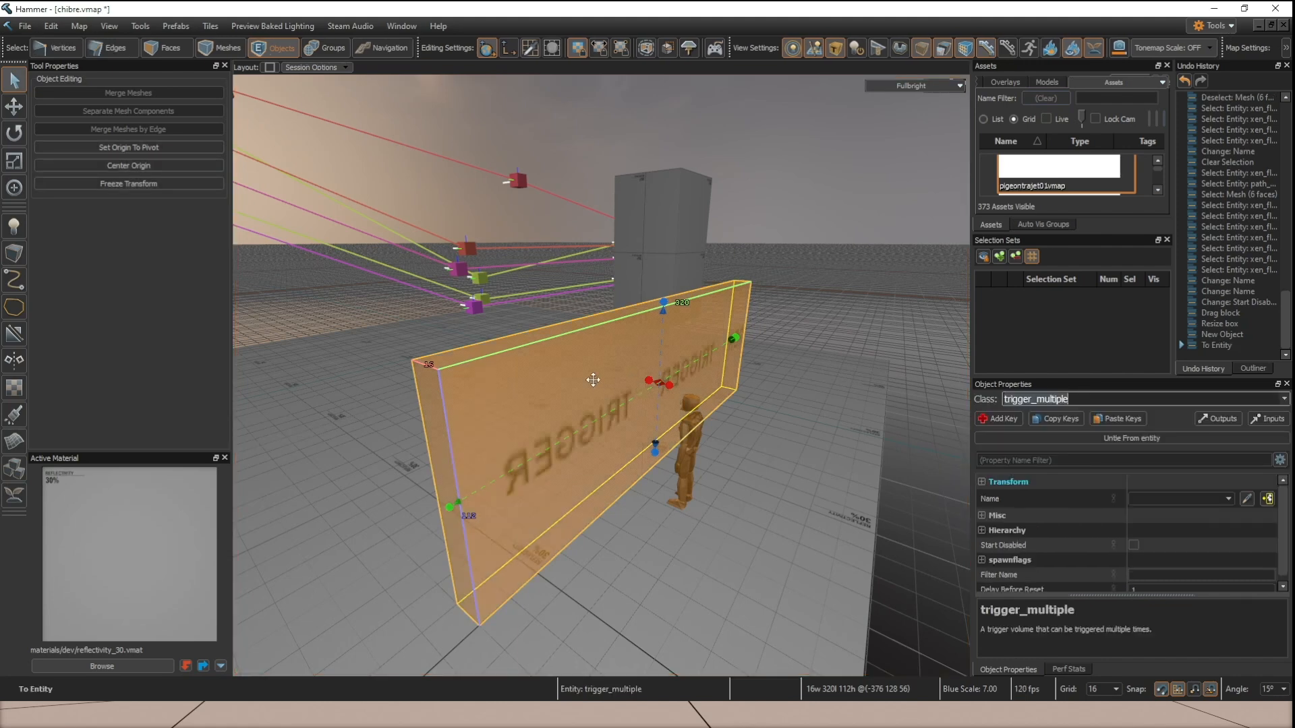
key(ctrl+z)
click(573, 341)
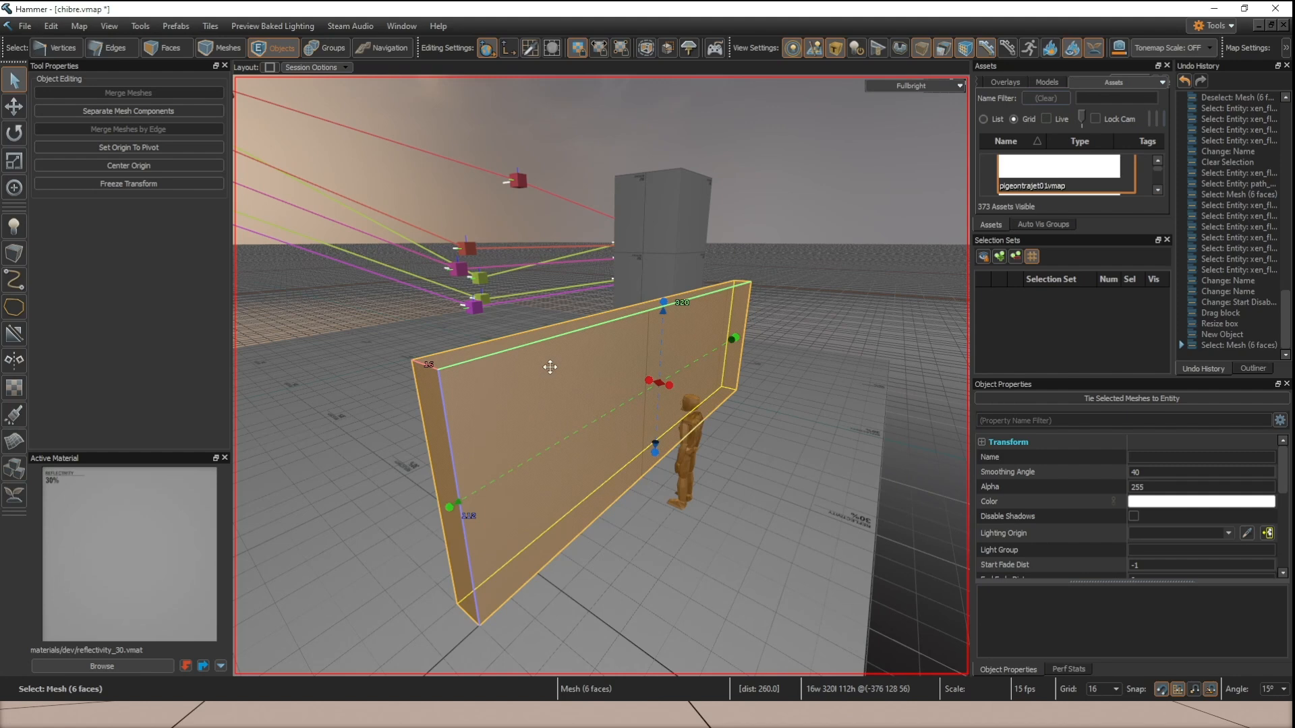
right_click(580, 375)
mouse_move(617, 398)
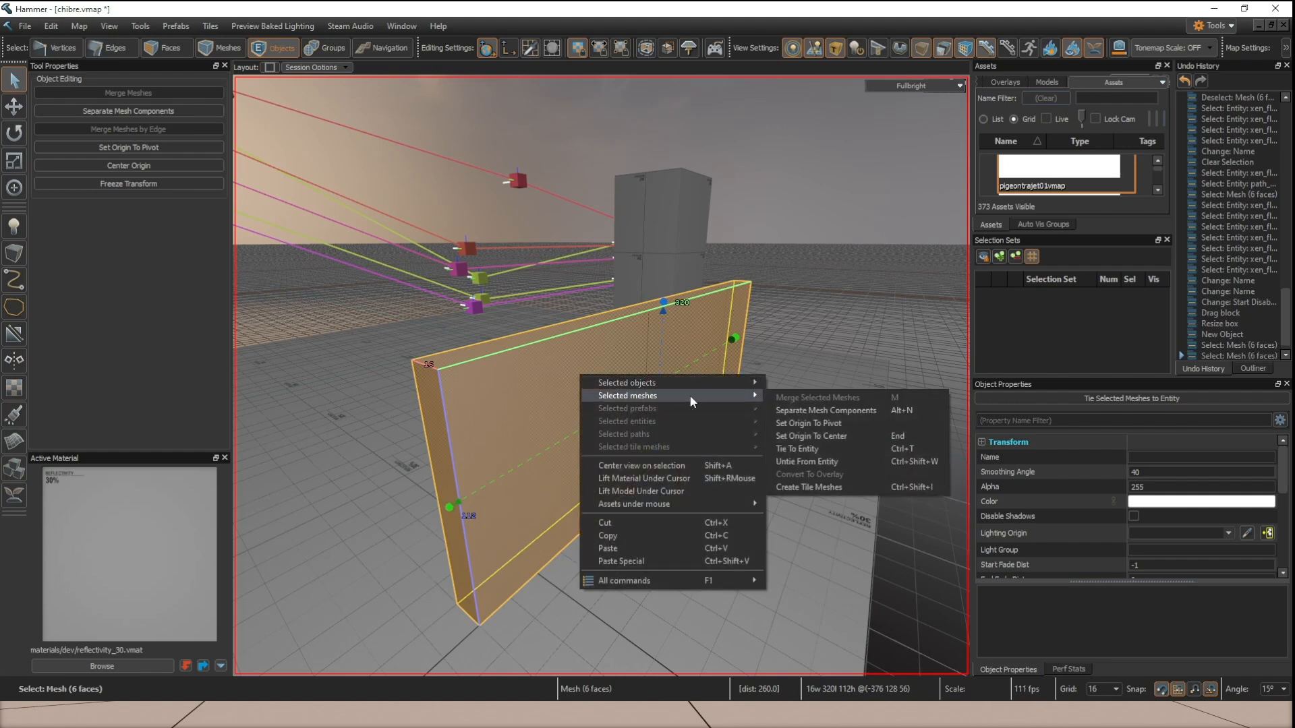
click(538, 383)
Open the wall block's object properties and tie the mesh to a trigger_multiple entity.
key(alt+Return)
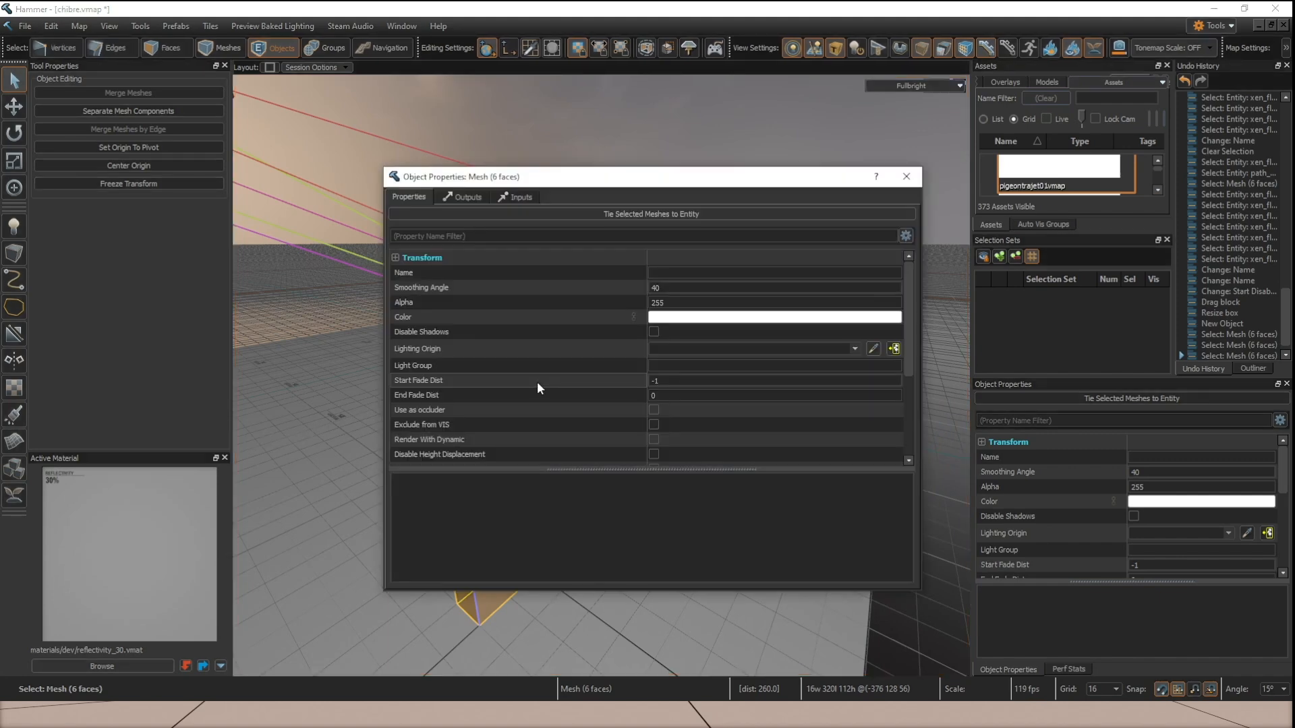
click(652, 214)
drag(695, 180, 822, 158)
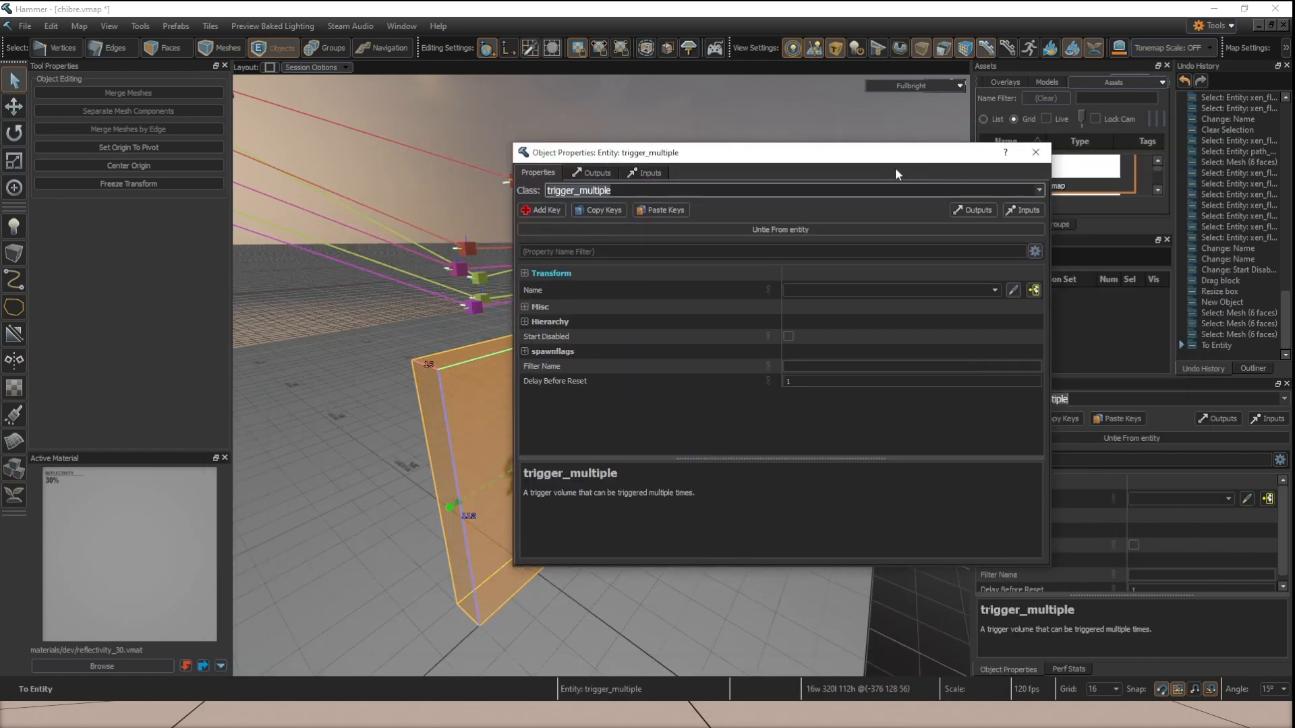
Add a new output to the trigger_multiple and set its output name to OnTrigger.
click(593, 172)
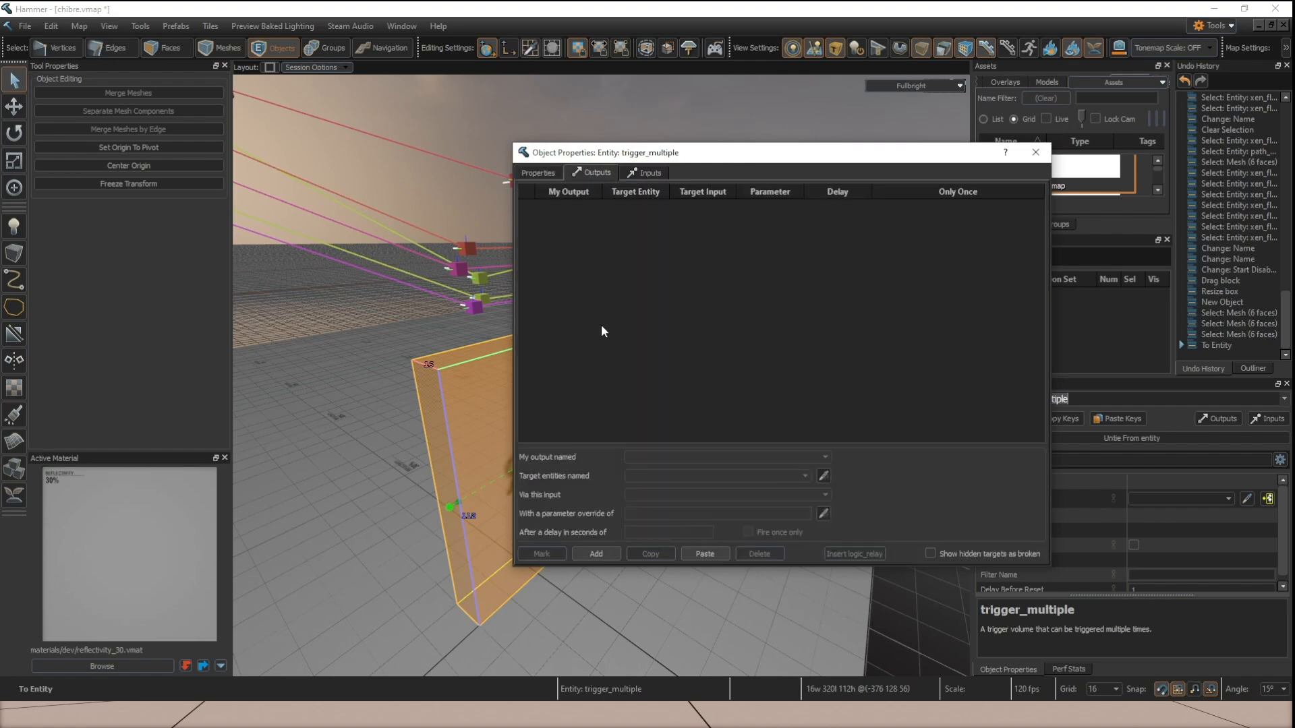
click(597, 556)
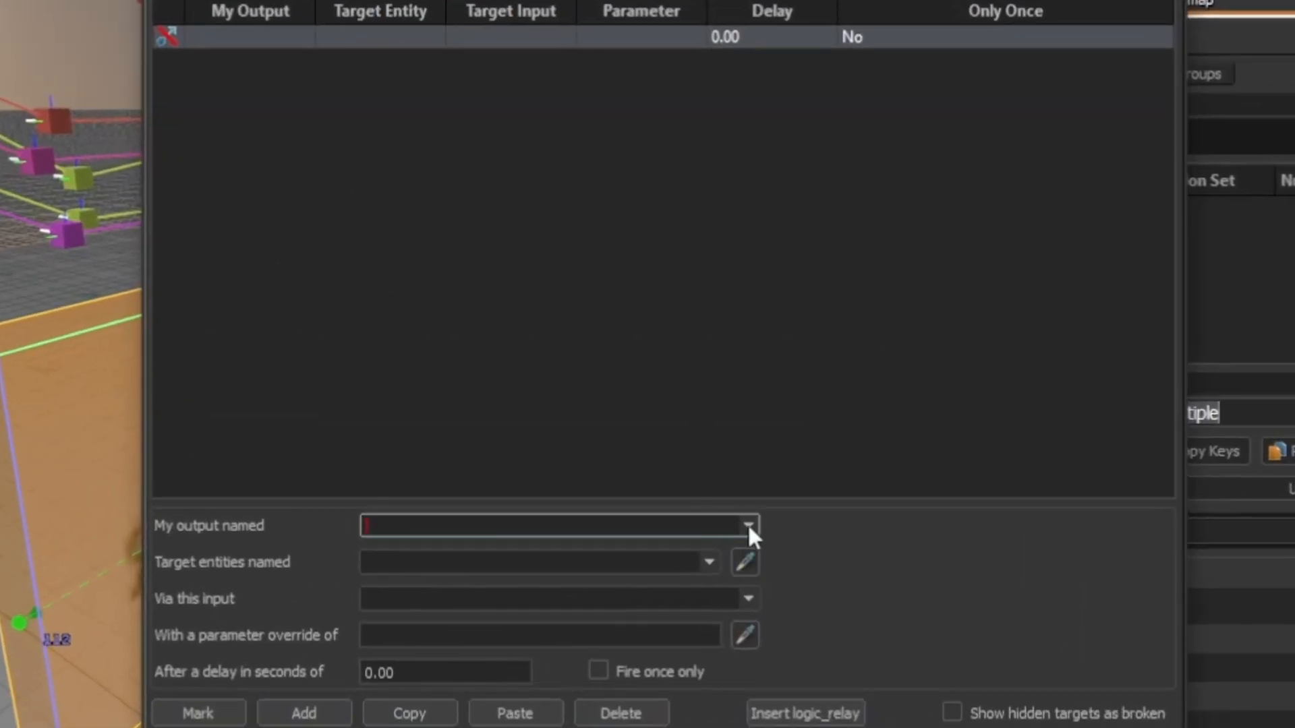
click(748, 526)
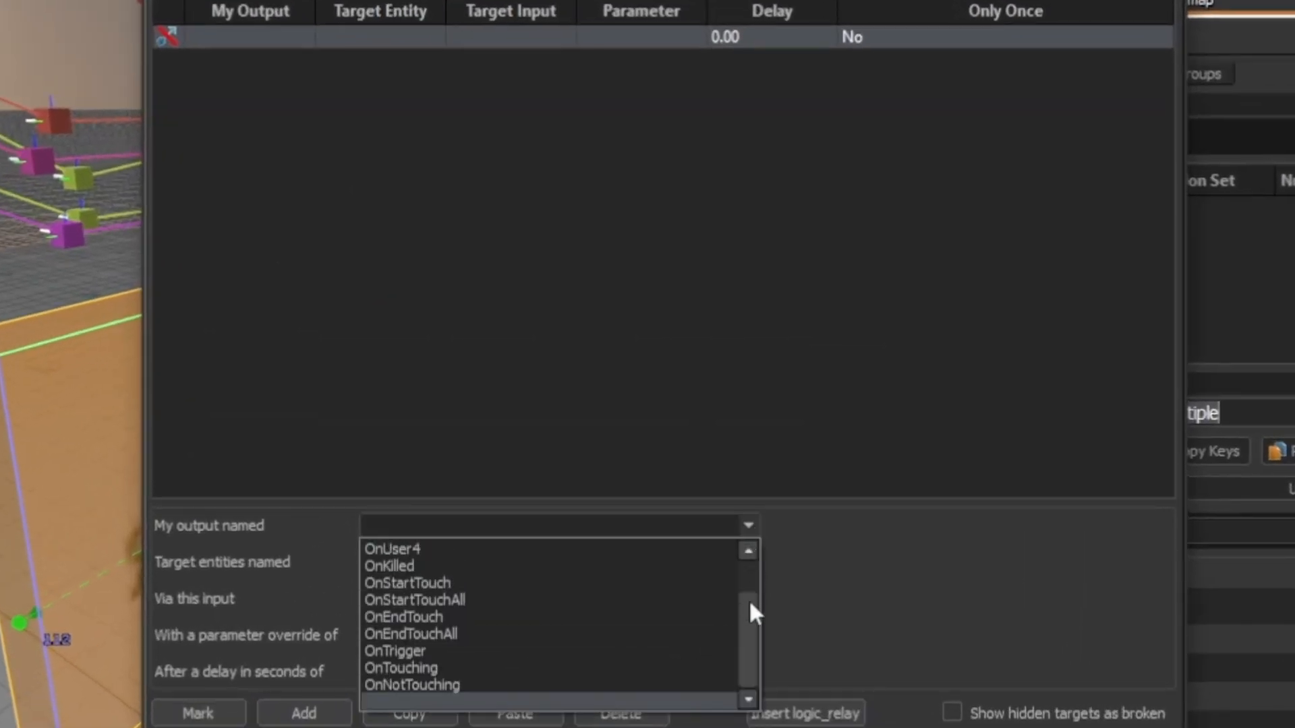
drag(750, 599, 742, 578)
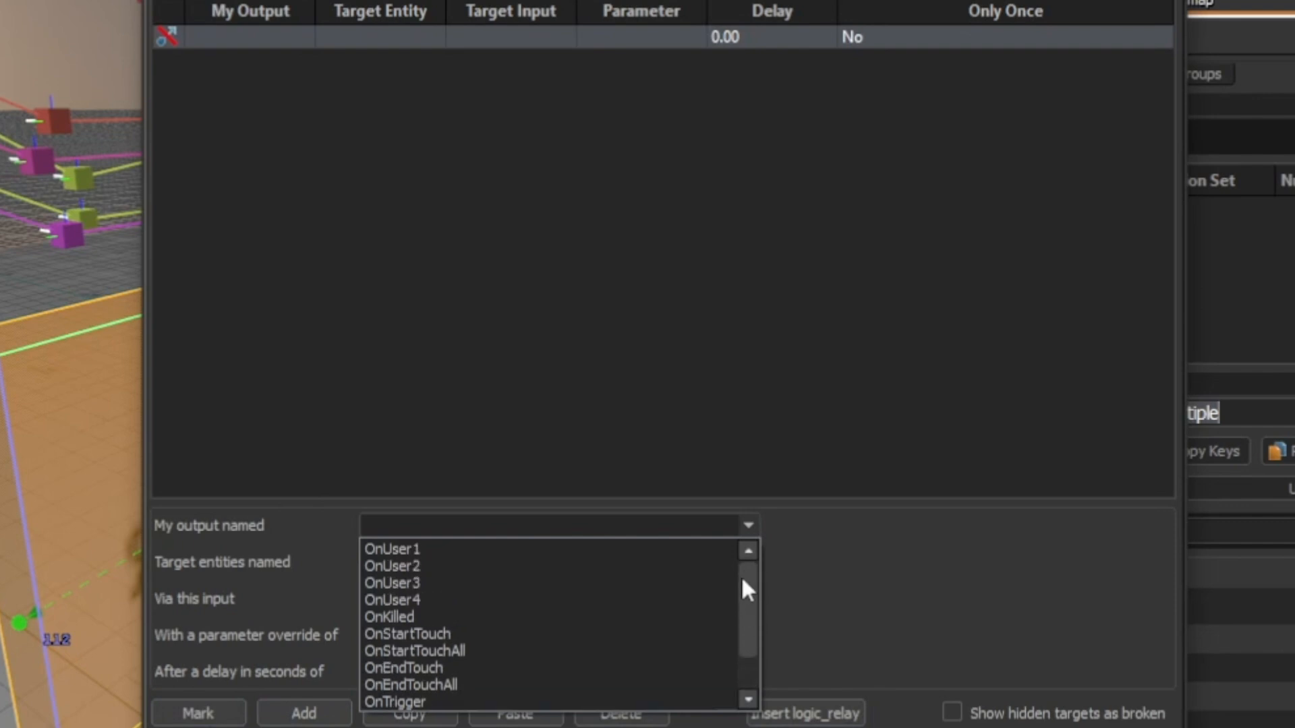
click(506, 701)
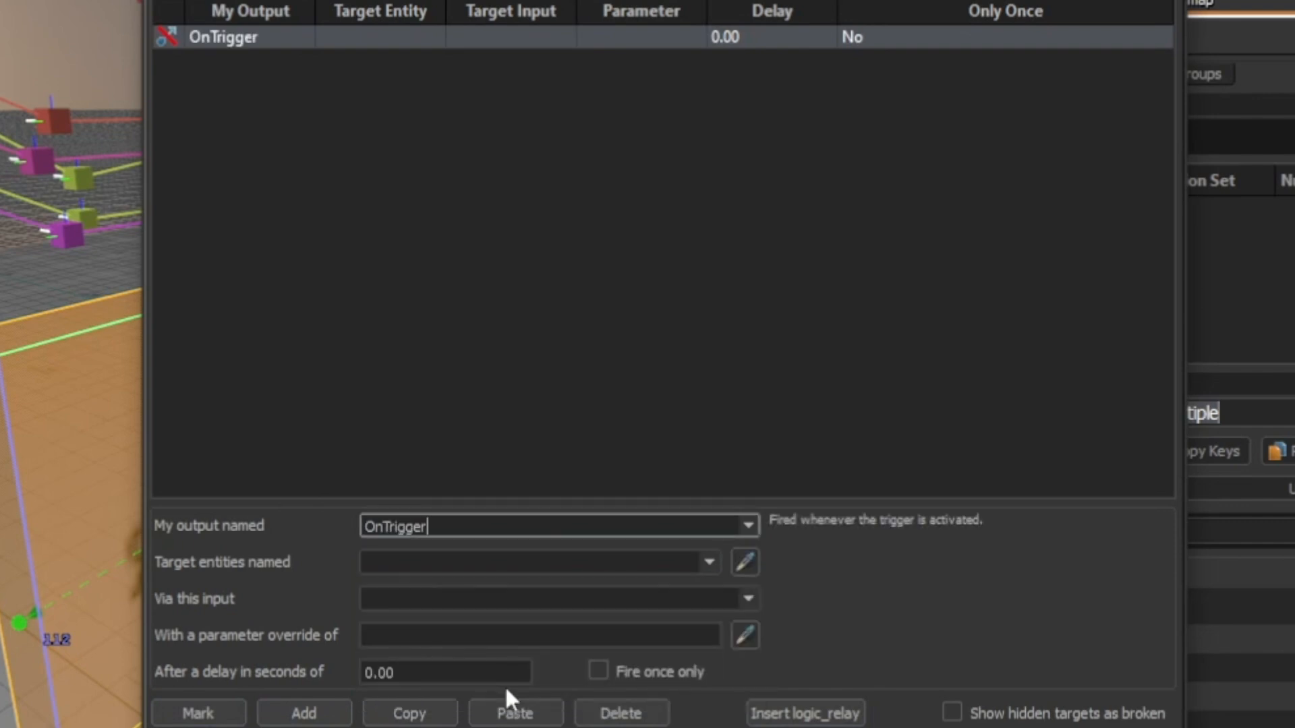
Make the OnTrigger output target the Pigeon entities with the Enable input, and save the map.
click(710, 562)
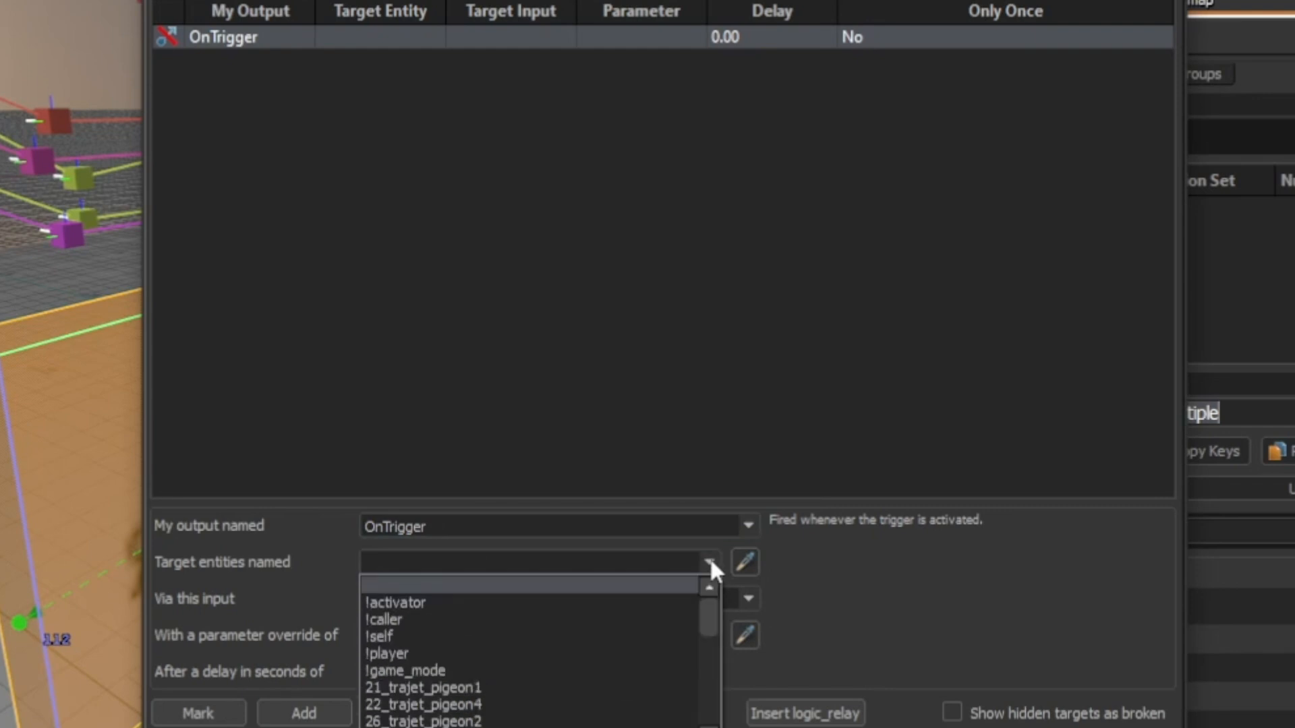
drag(708, 615, 698, 668)
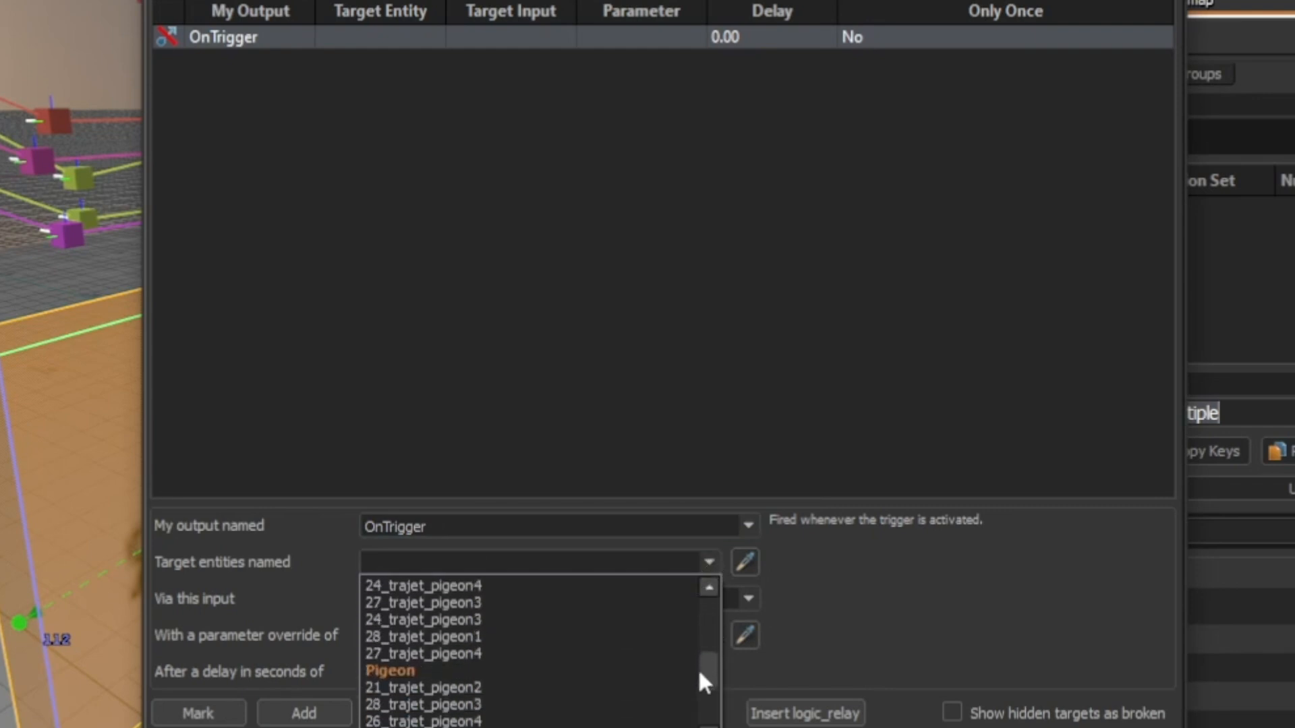
click(439, 669)
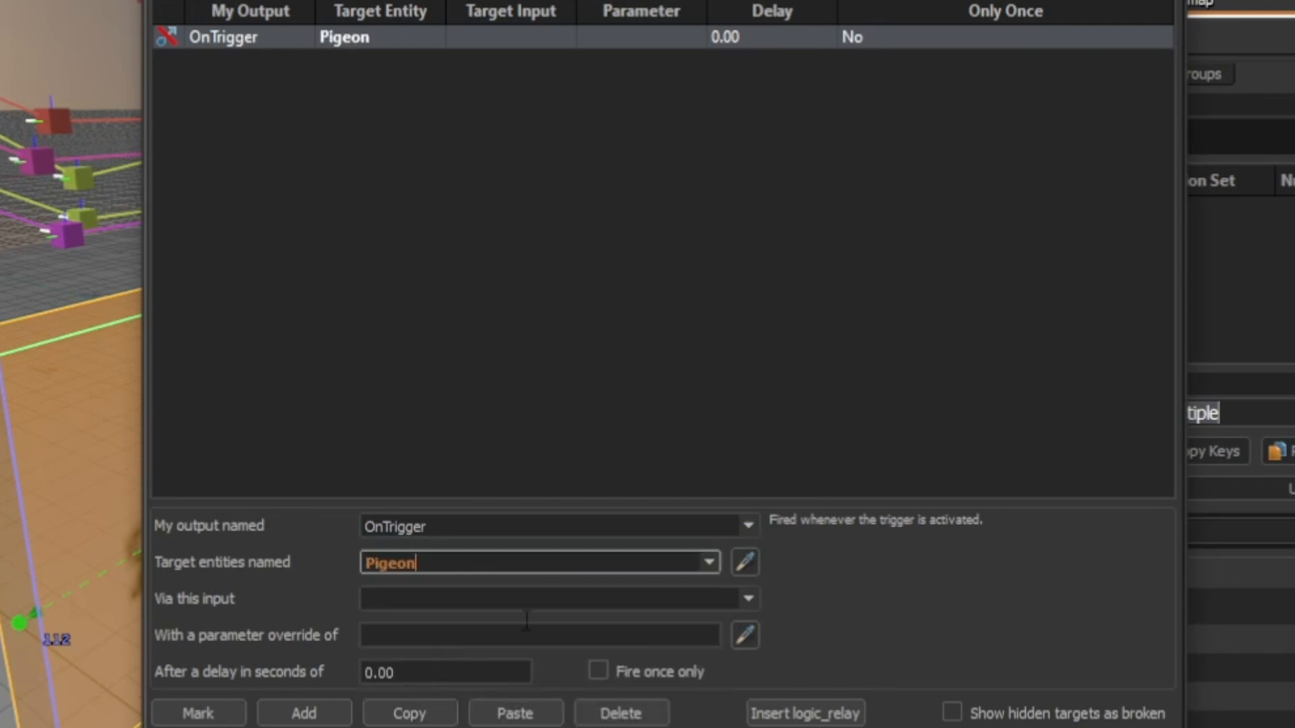
click(750, 598)
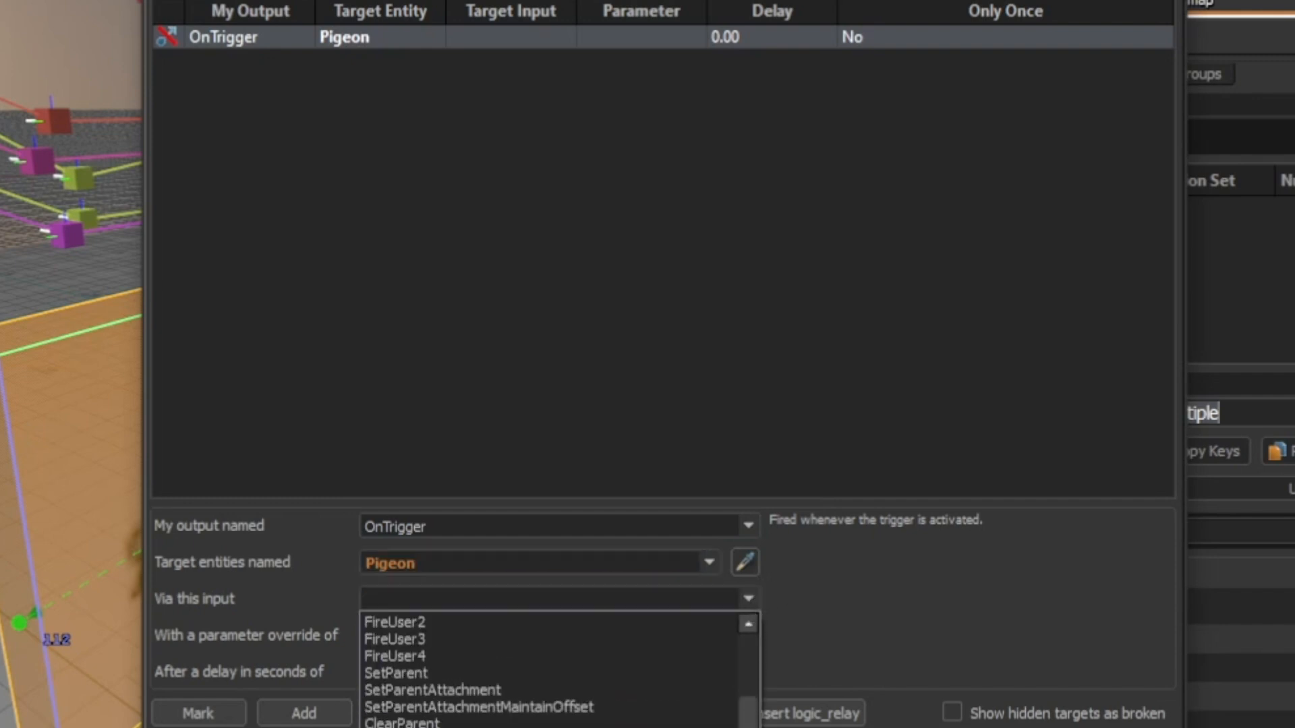
text(Enable)
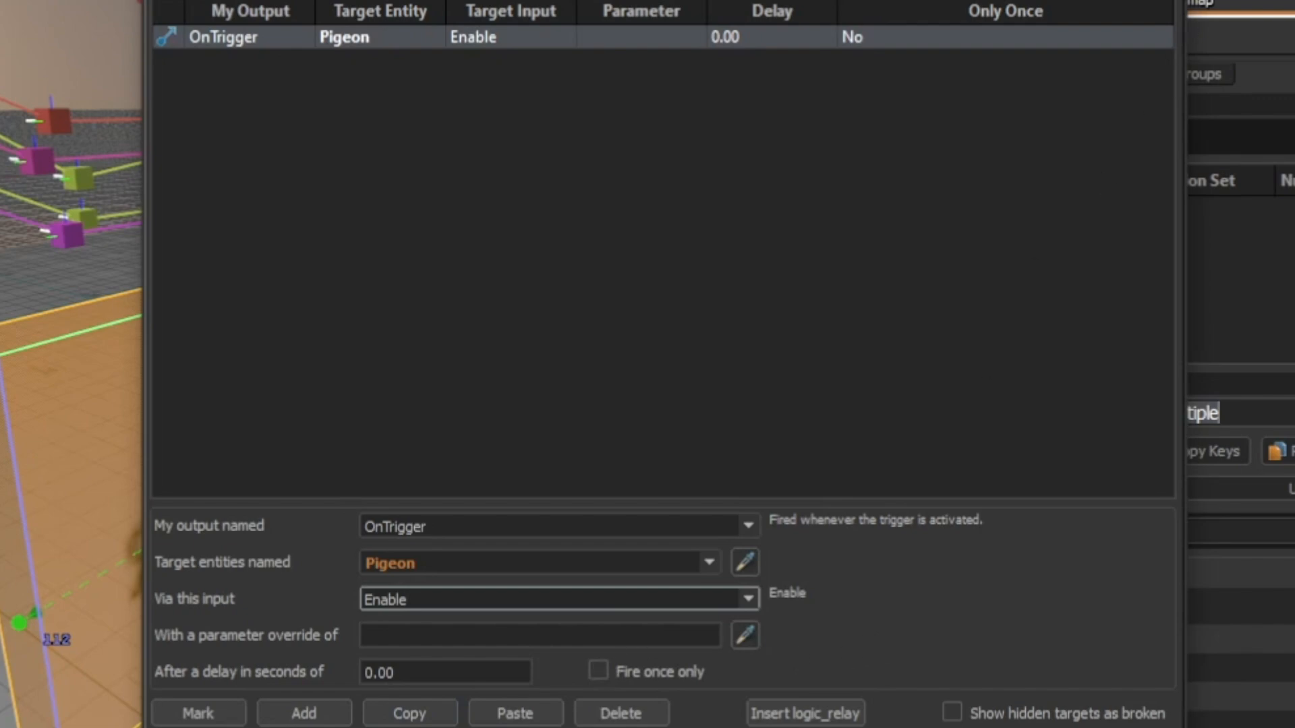
click(1167, 0)
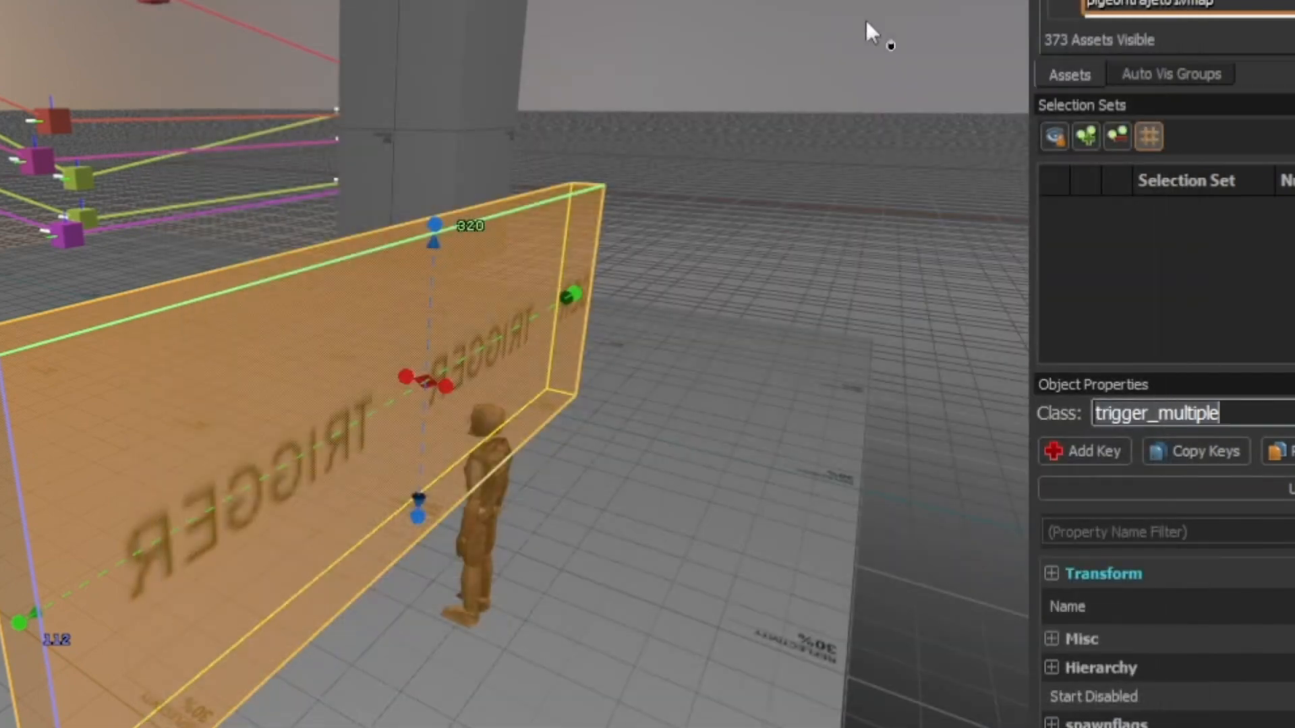
key(ctrl+s)
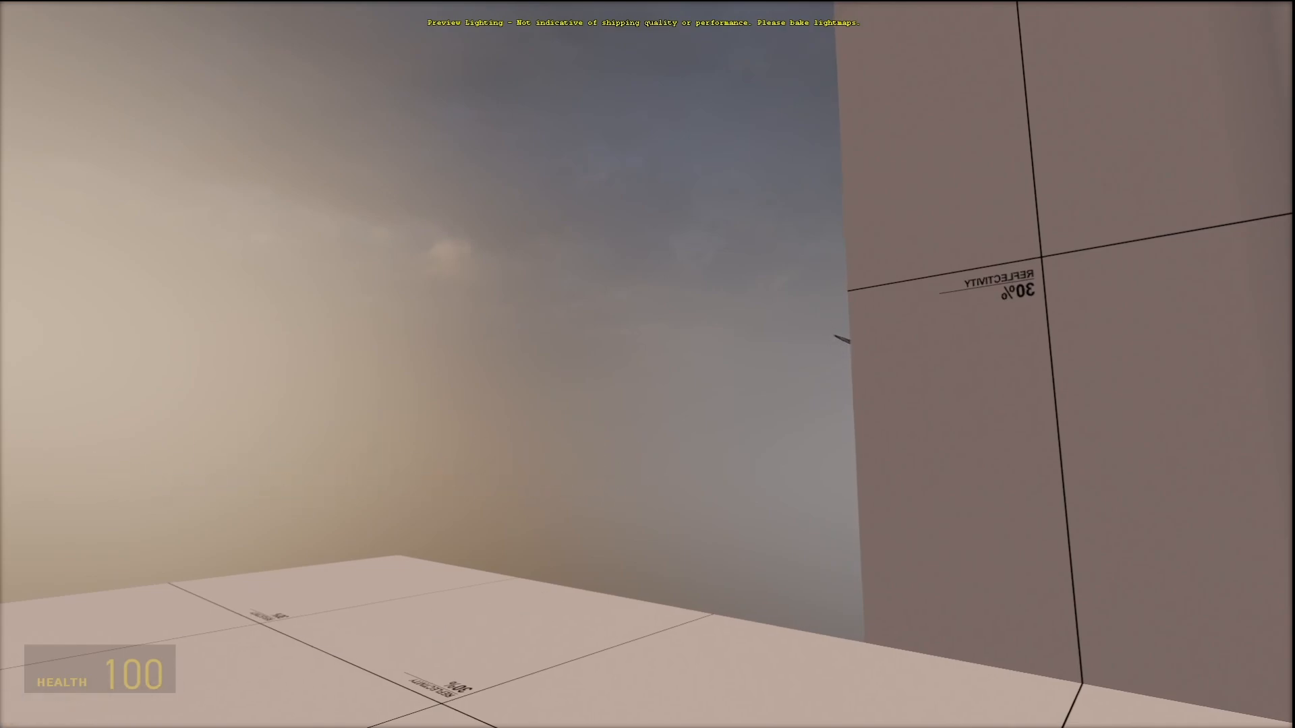
Back in Hammer, clear the Particle Effect of the Pigeon entity whose path starts at 22_trajet_pigeon1.
key(alt+Tab)
click(591, 385)
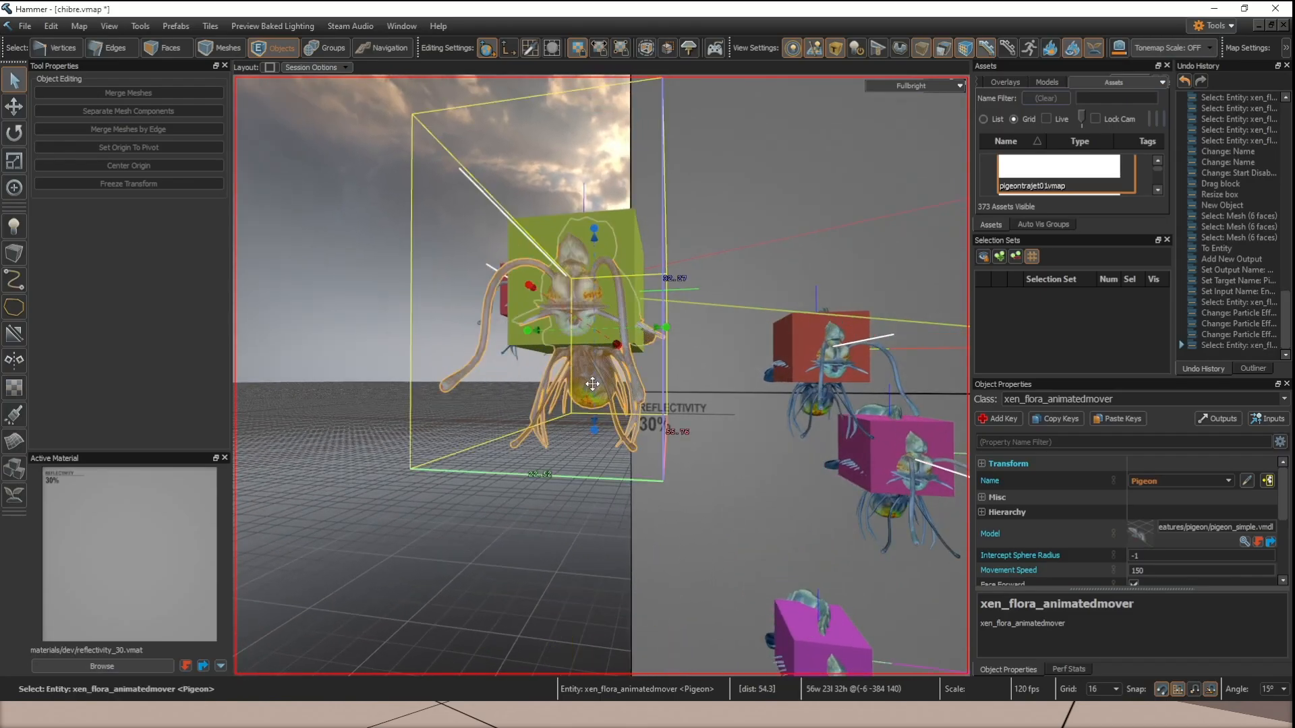
double_click(592, 383)
scroll(592, 383, down, 3)
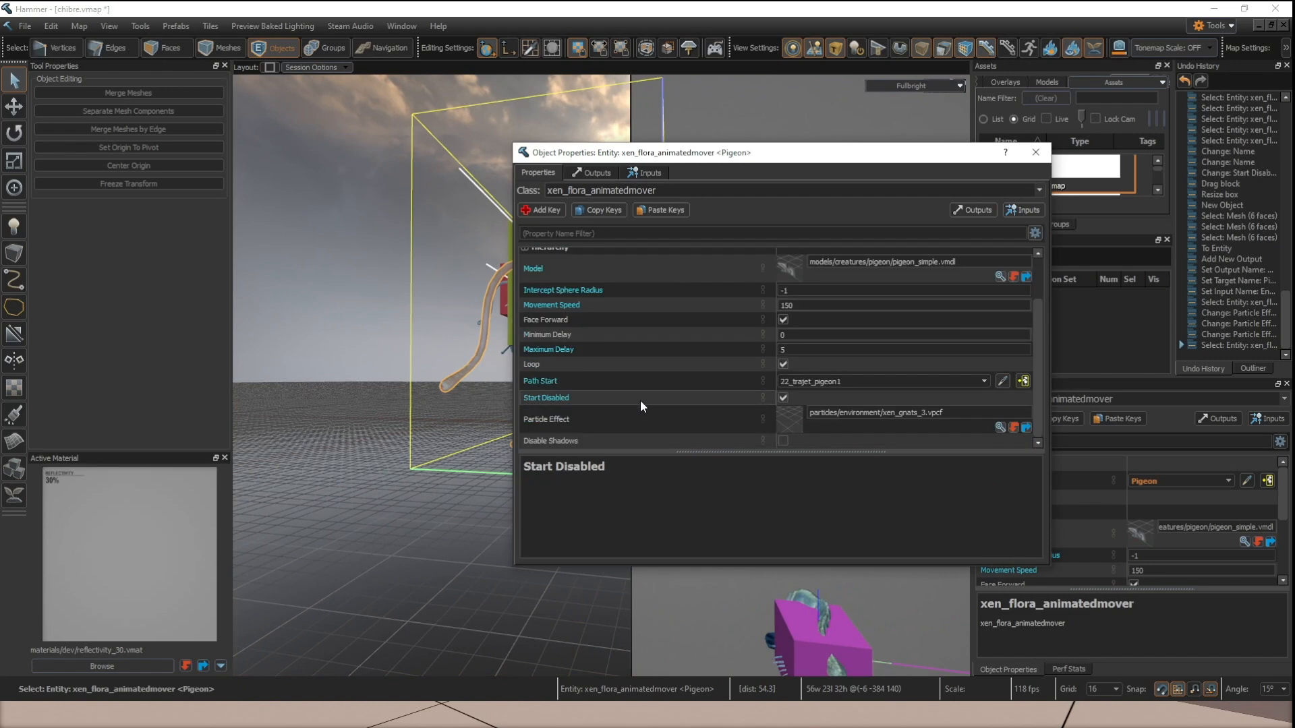
click(968, 412)
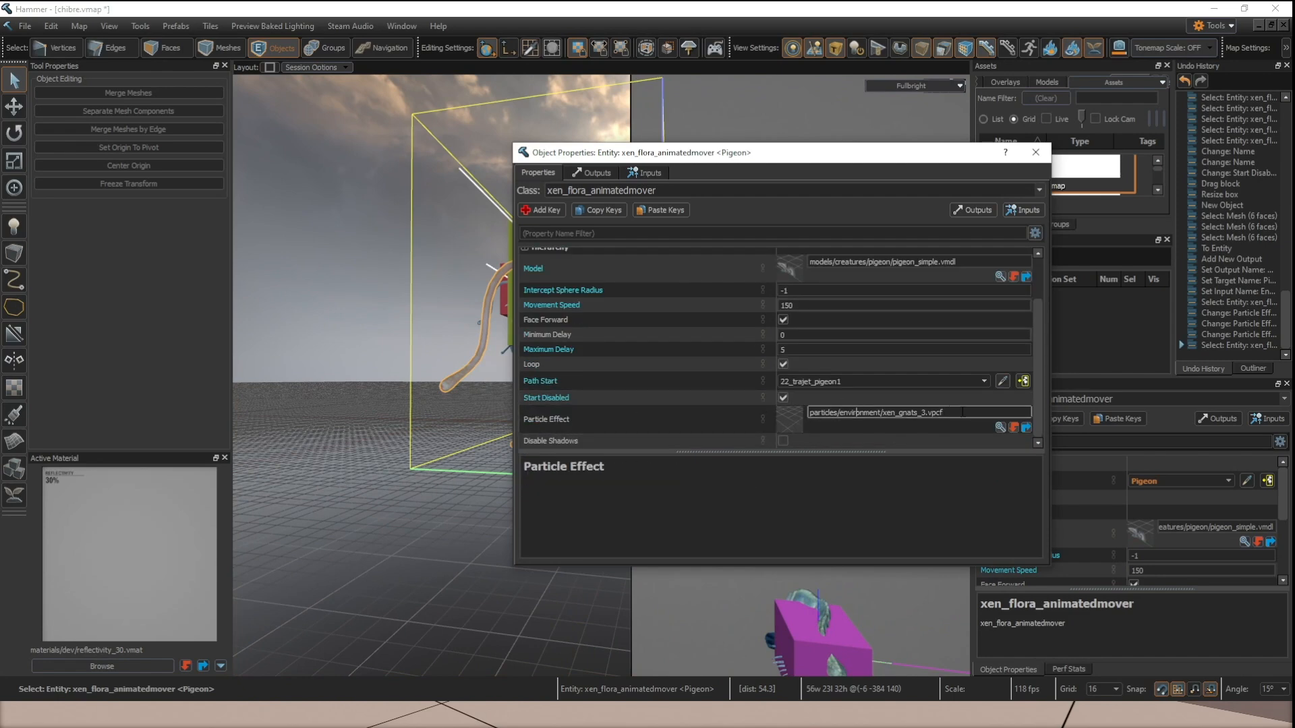
key(ctrl+a)
key(BackSpace)
key(Return)
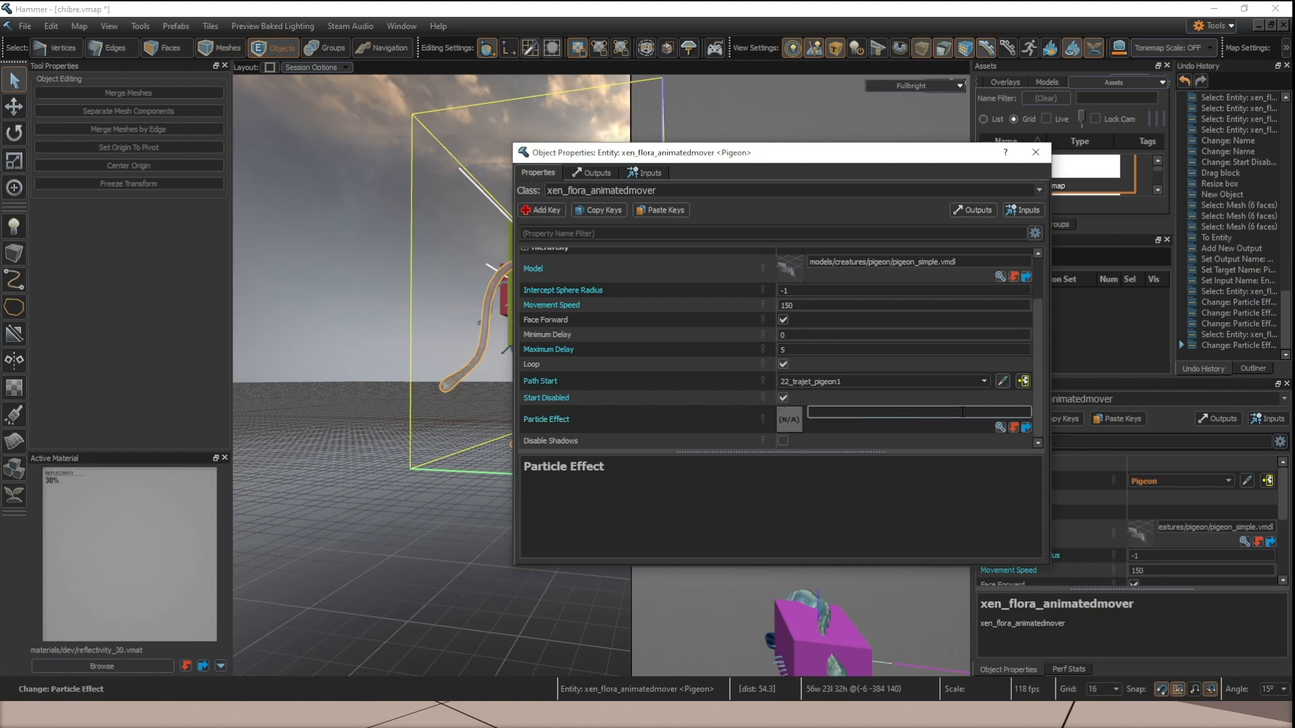
Select the neighbouring Pigeon entity on the wall block and clear its Particle Effect in the object properties.
click(1035, 152)
right_drag(601, 376, 646, 320)
scroll(631, 353, down, 2)
scroll(632, 353, up, 2)
click(574, 403)
key(alt+Return)
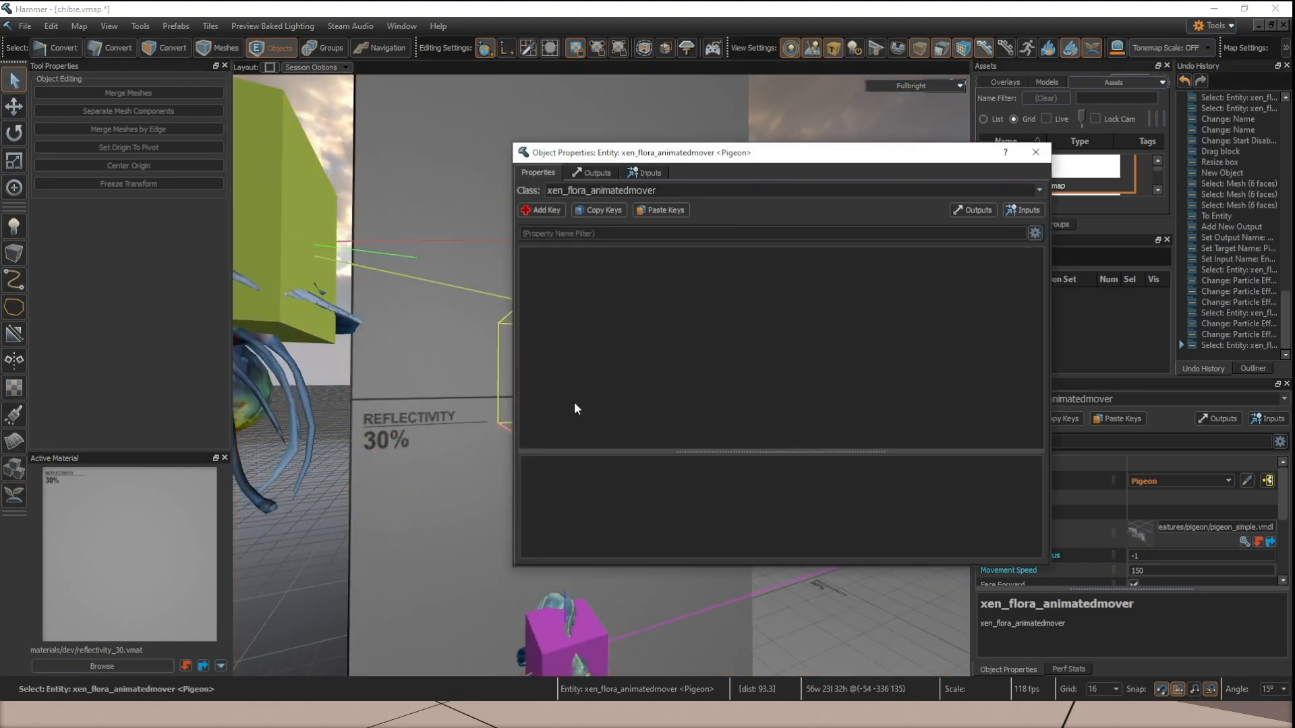
scroll(872, 418, down, 2)
click(946, 416)
key(Return)
double_click(885, 420)
key(ctrl+a)
key(BackSpace)
key(Return)
click(1036, 149)
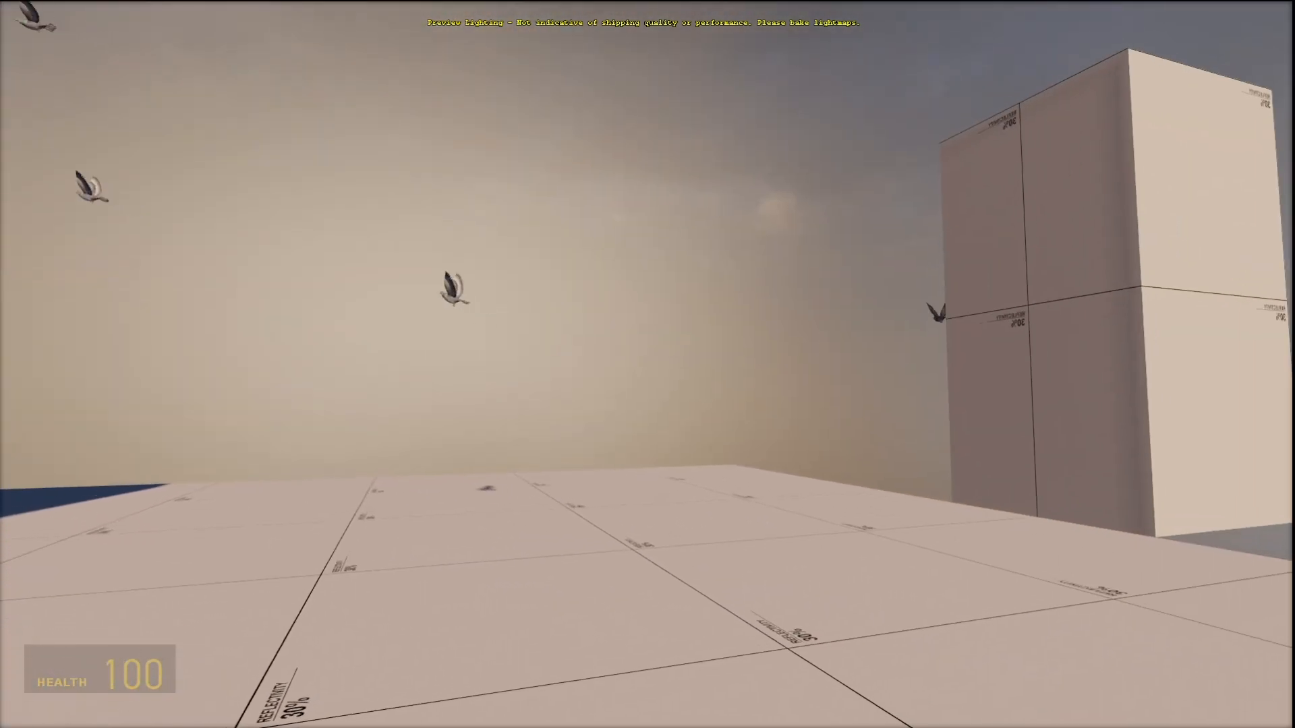
Return to Hammer and examine the pigeon paths, the wall block and the properties of the selected Pigeon entity.
key(alt+Tab)
key(w)
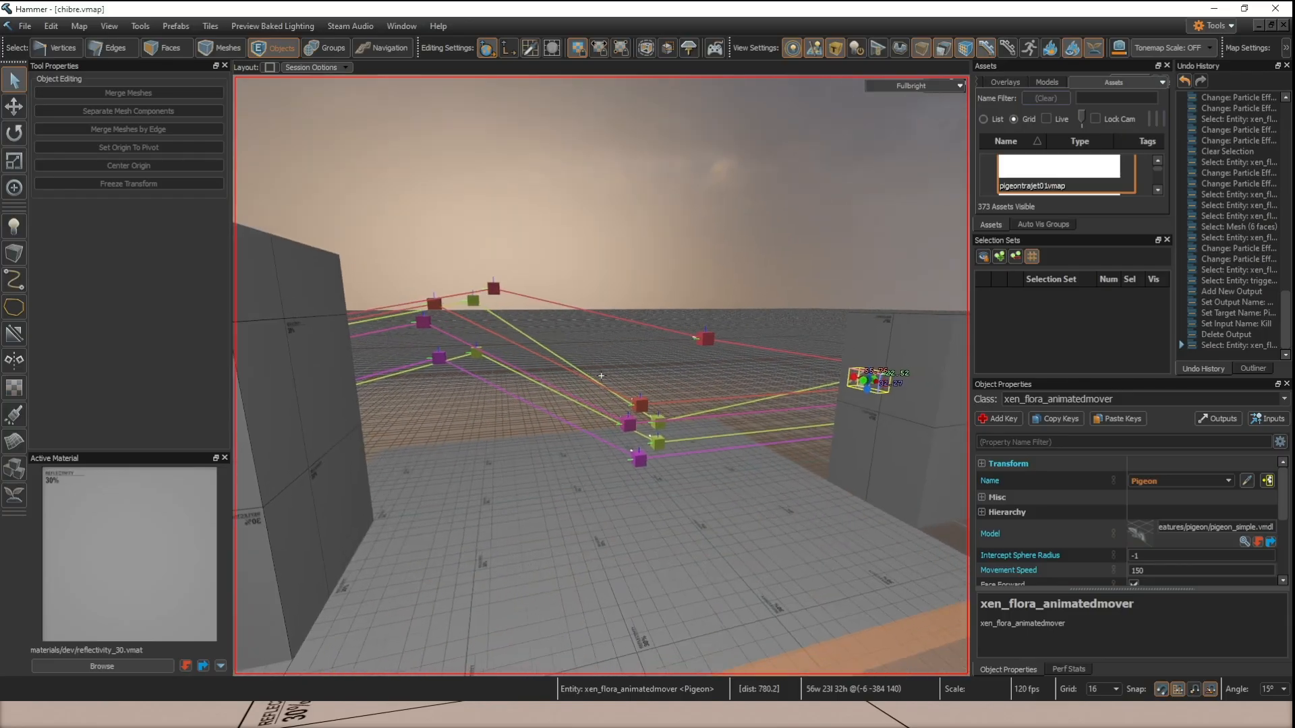
key(w)
key(w)
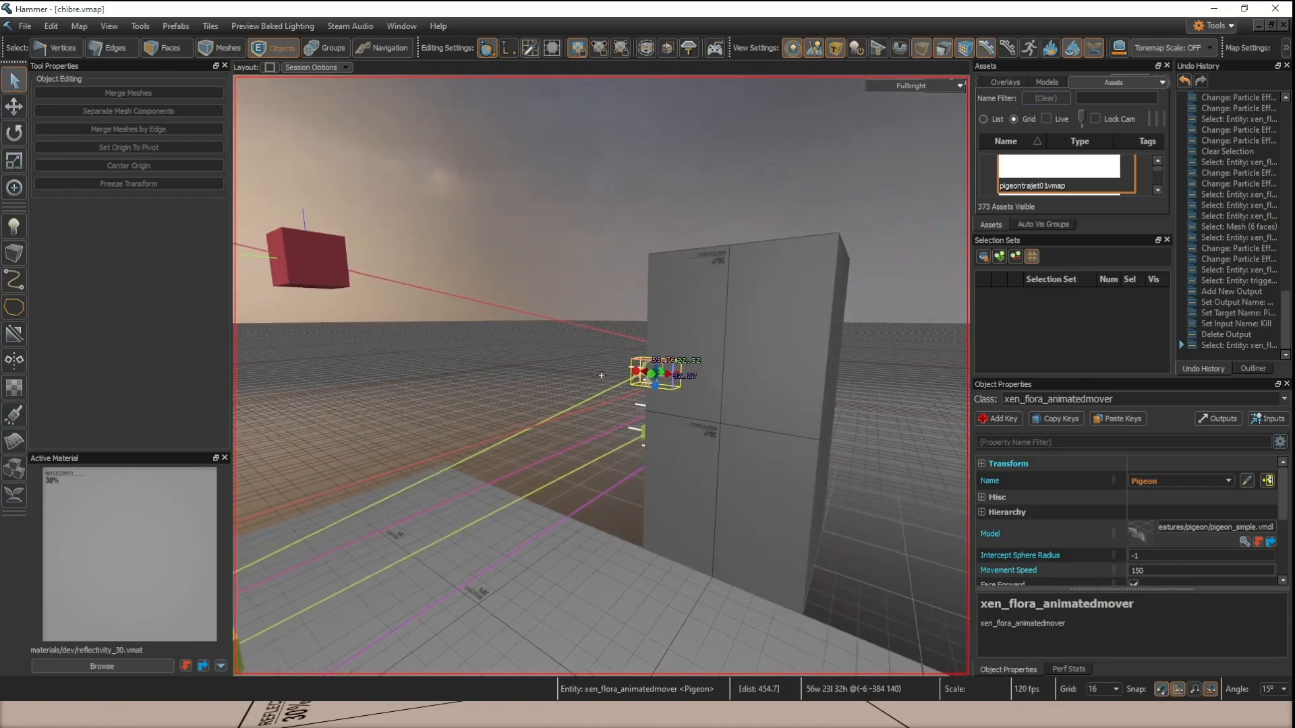
key(s)
key(z)
key(z)
key(s)
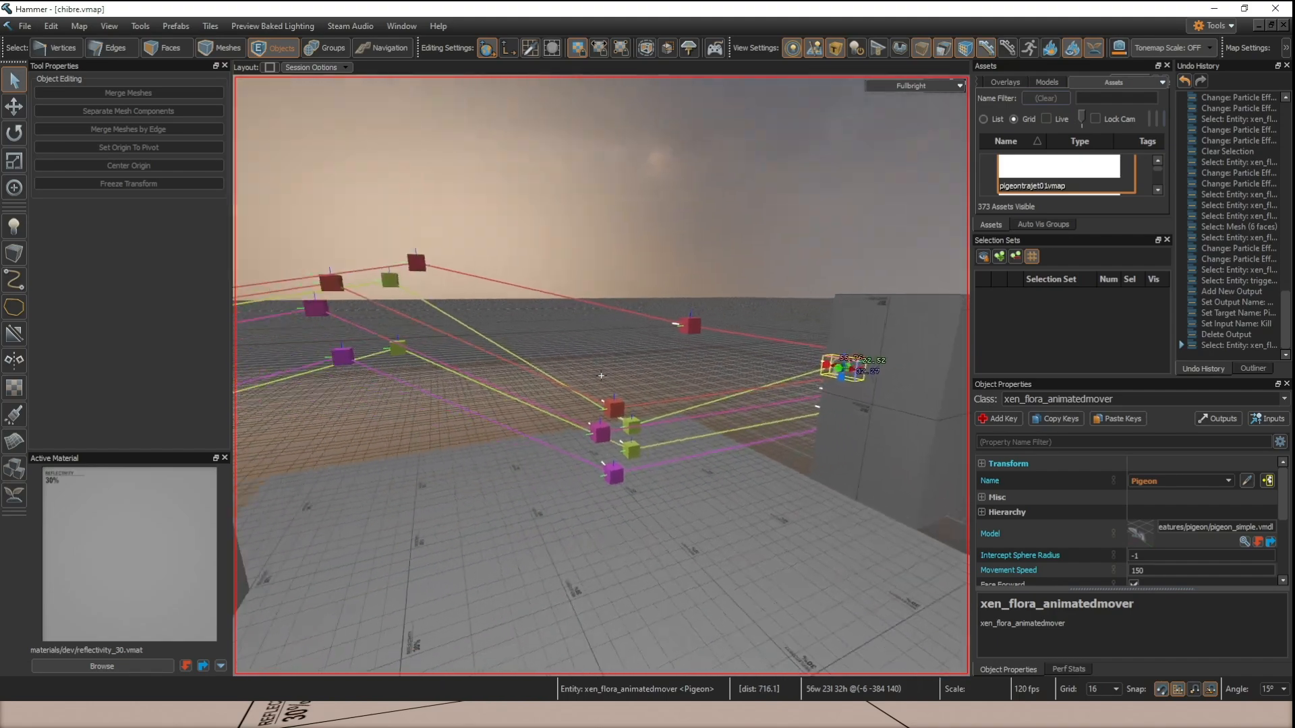
key(w)
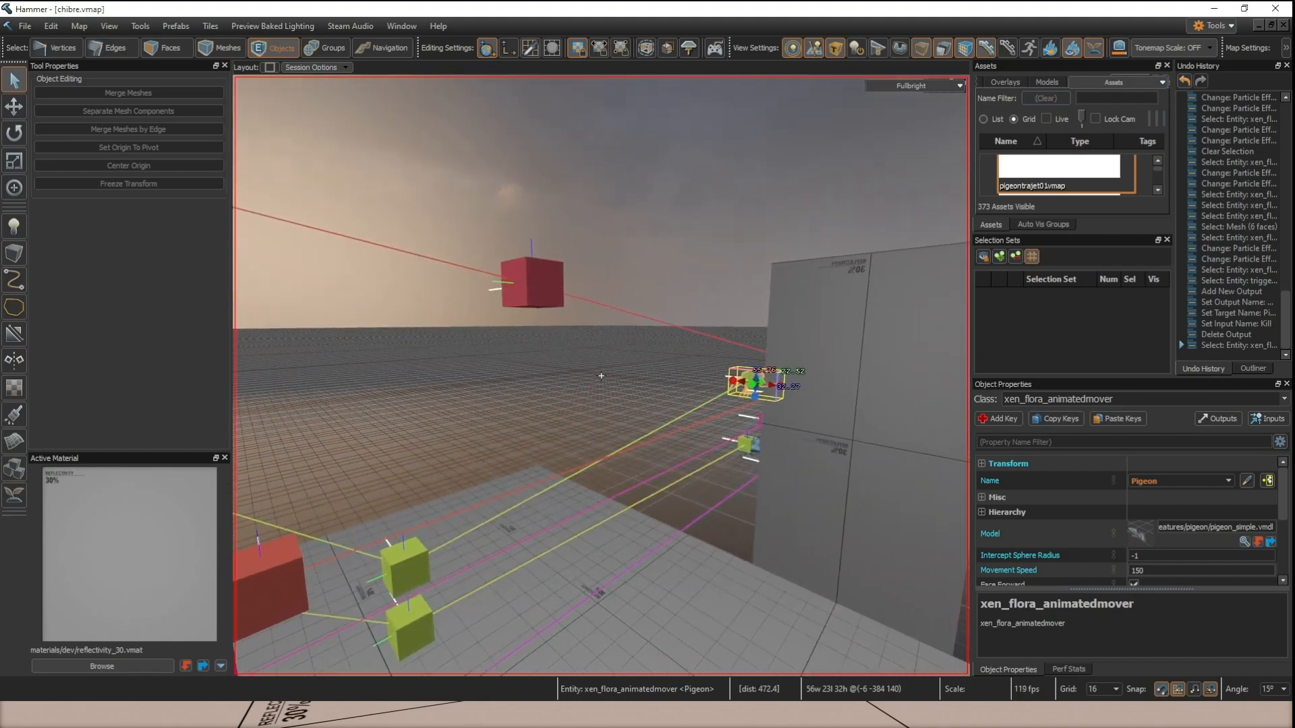
key(s)
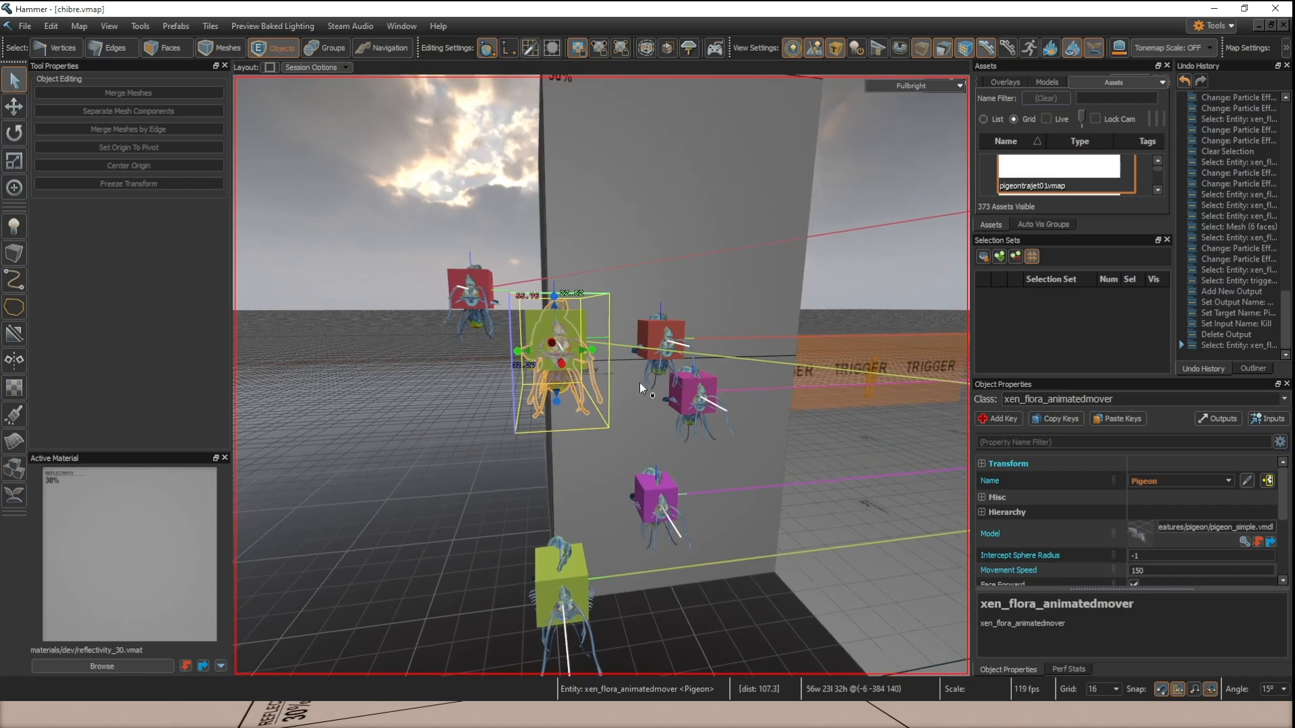
key(alt+Return)
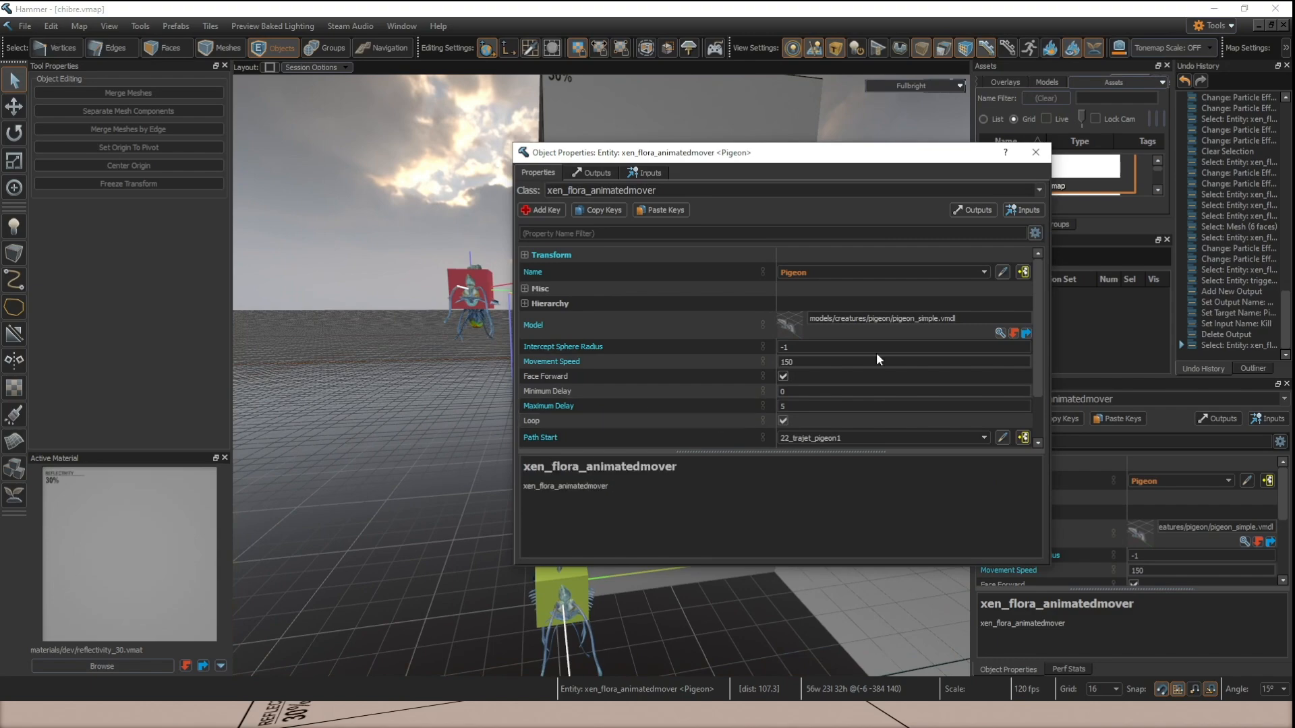
click(1034, 153)
Open the trigger_multiple's outputs and add a second output named OnTrigger.
key(s)
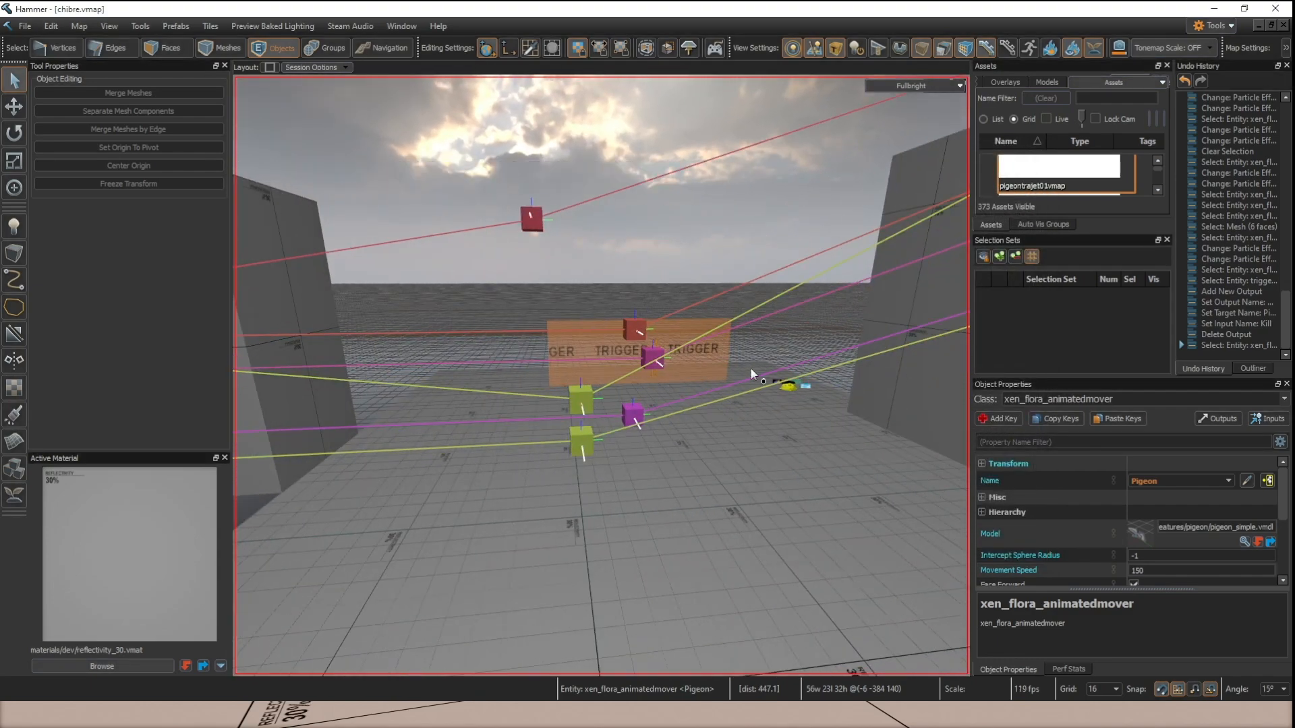
key(z)
key(w)
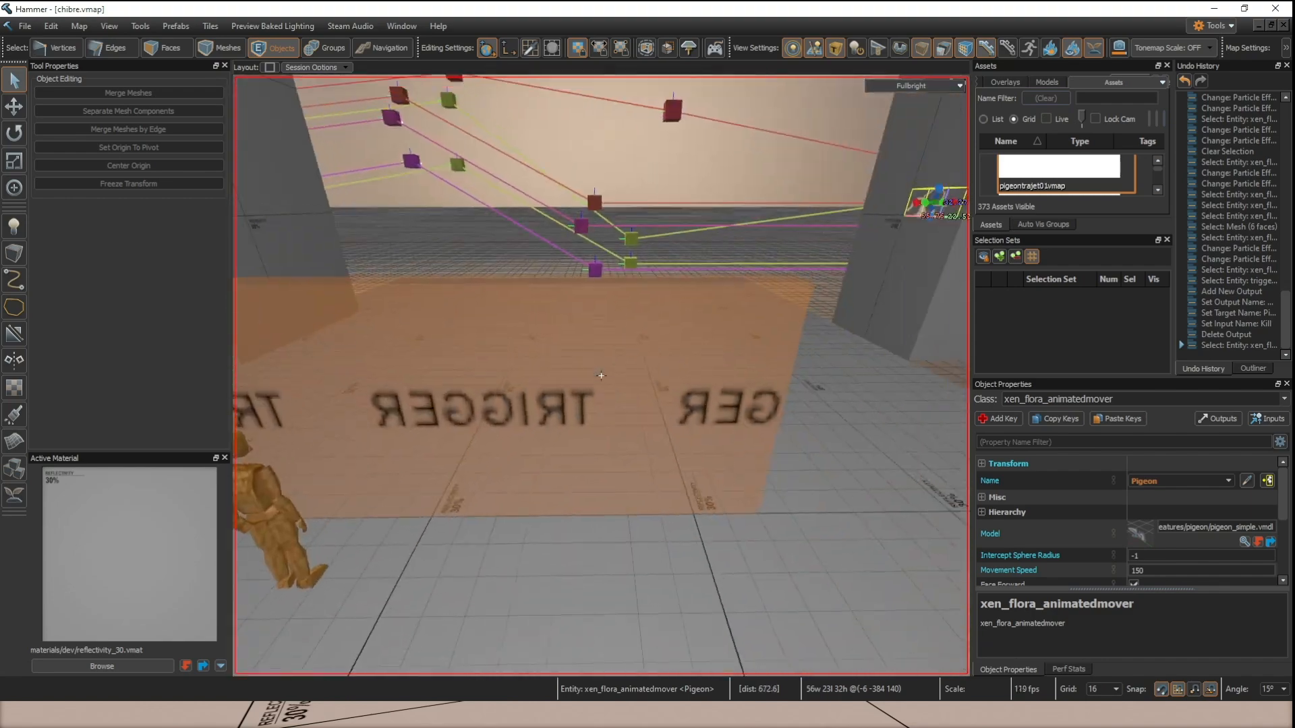
key(z)
click(535, 352)
key(alt+Return)
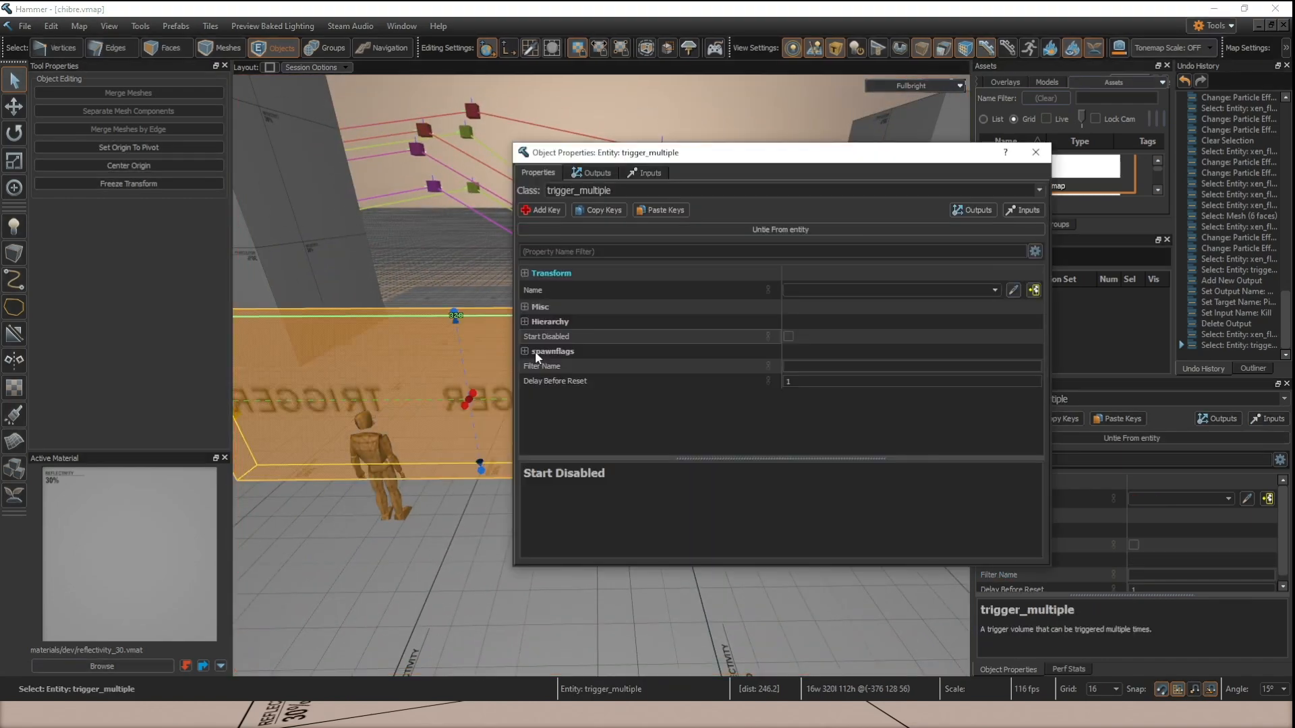
click(596, 171)
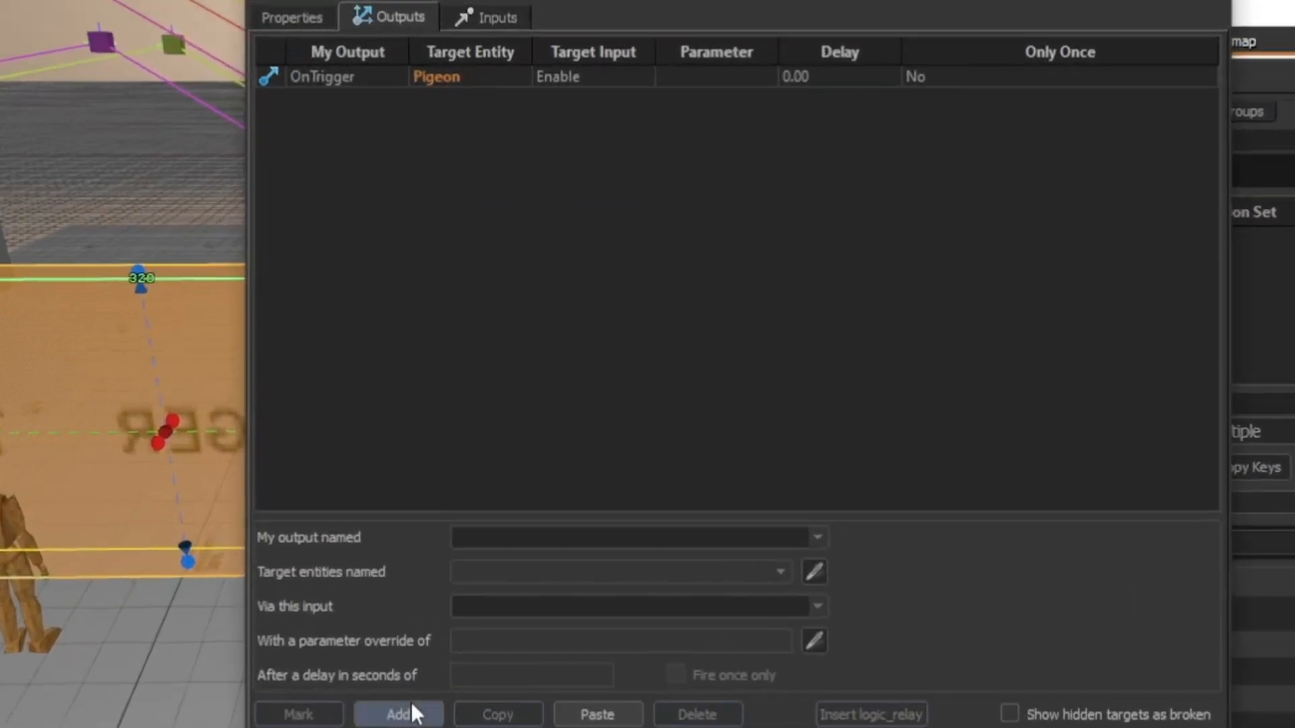
click(596, 554)
click(814, 556)
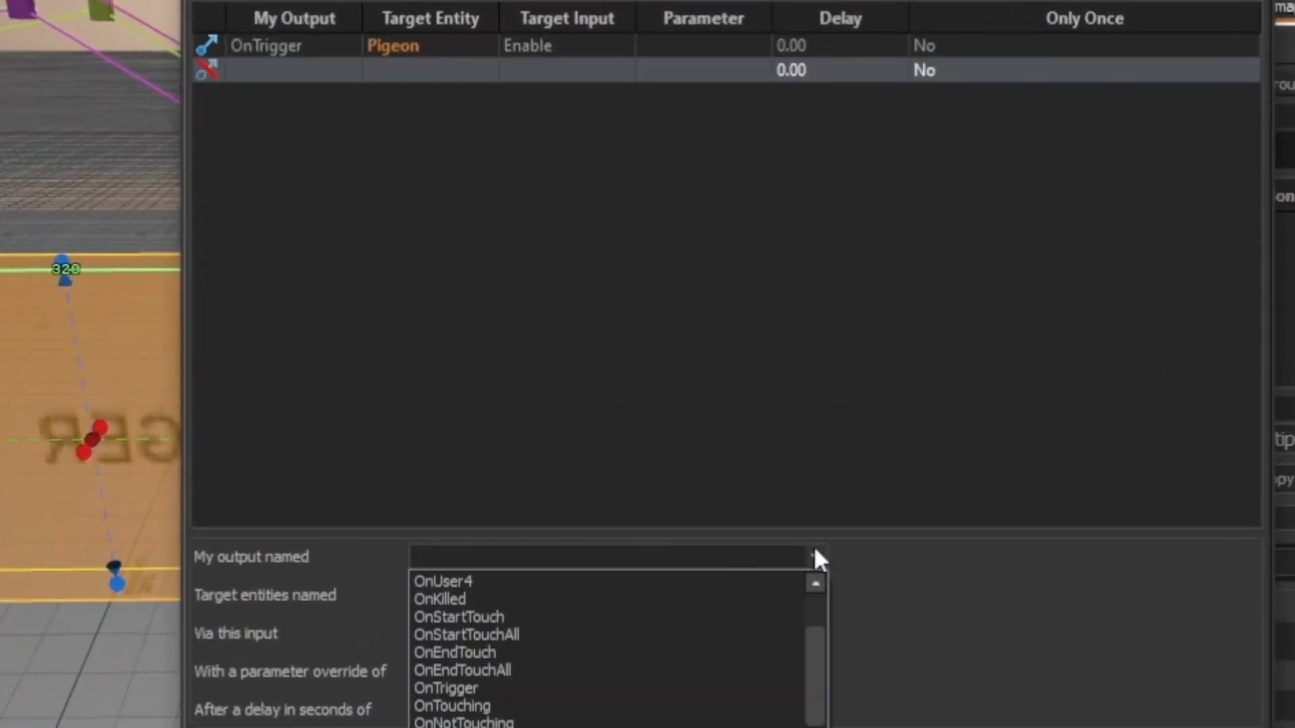
click(572, 688)
Make the new OnTrigger output target the Pigeon entities with the Kill input.
click(776, 597)
click(554, 724)
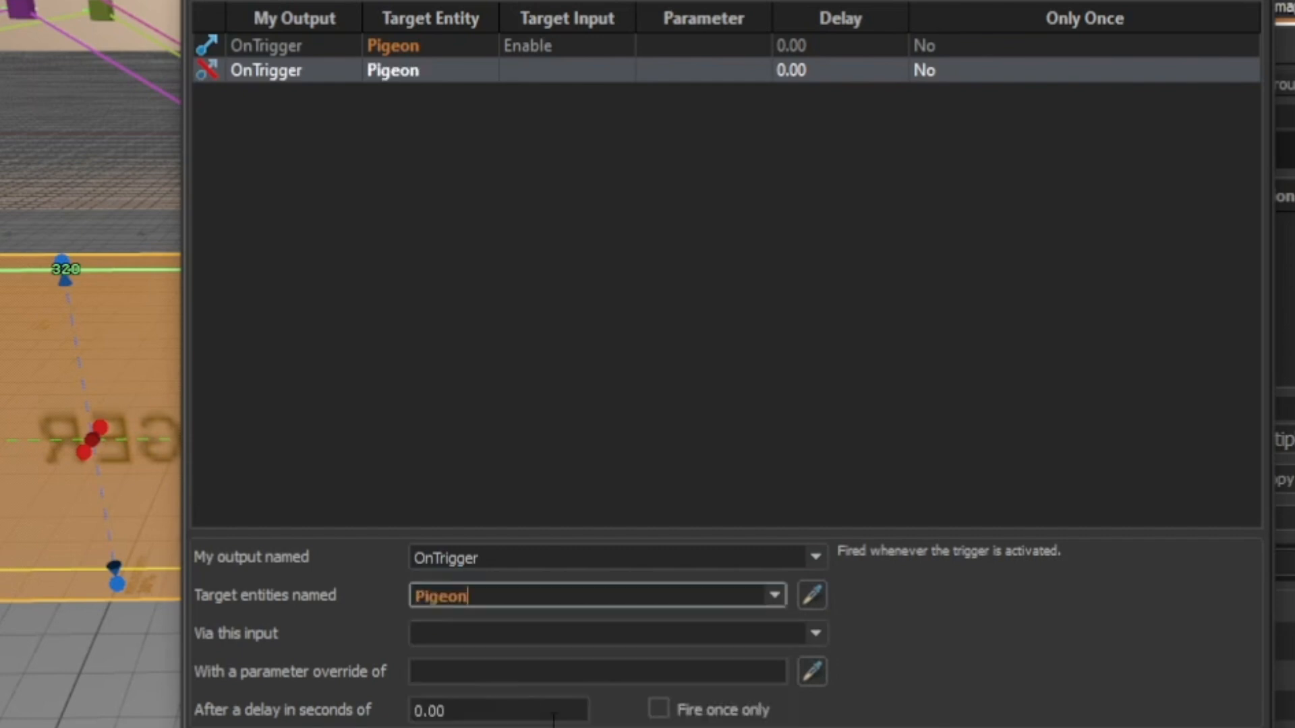
click(815, 634)
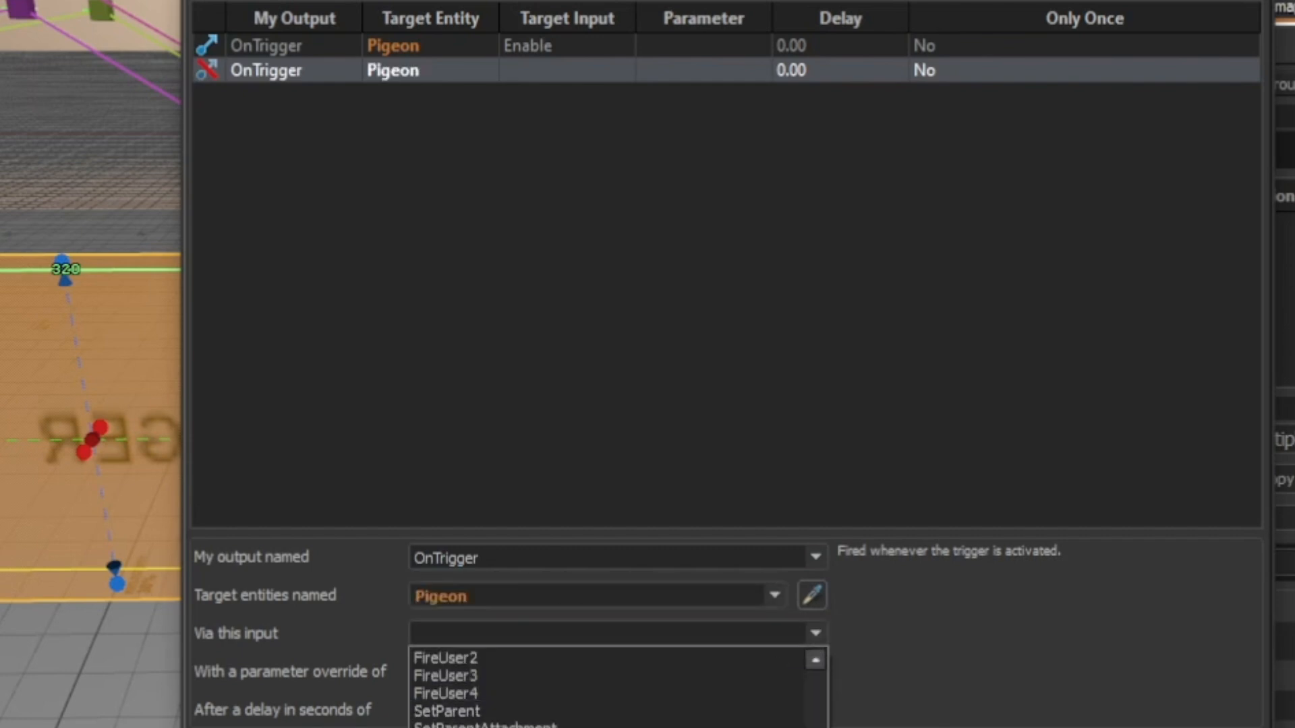
click(499, 727)
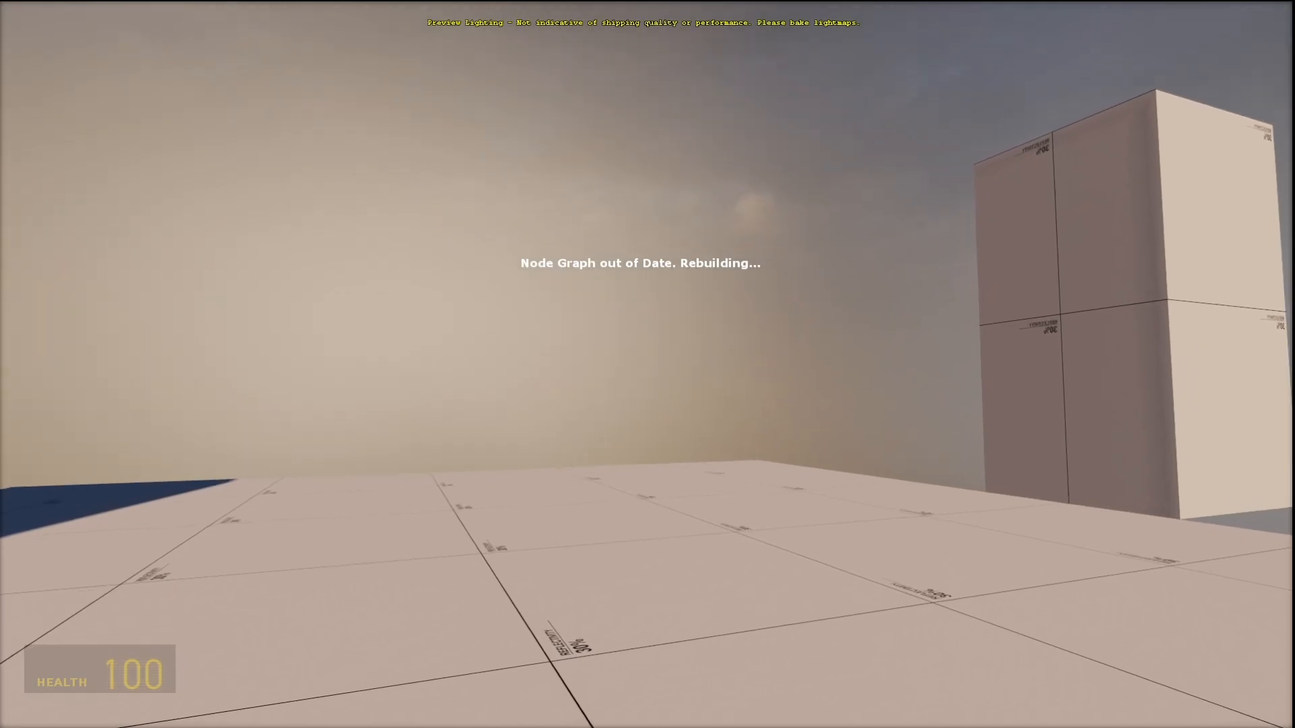
Examine the overall layout of the pigeon paths running between the two blocks.
key(w)
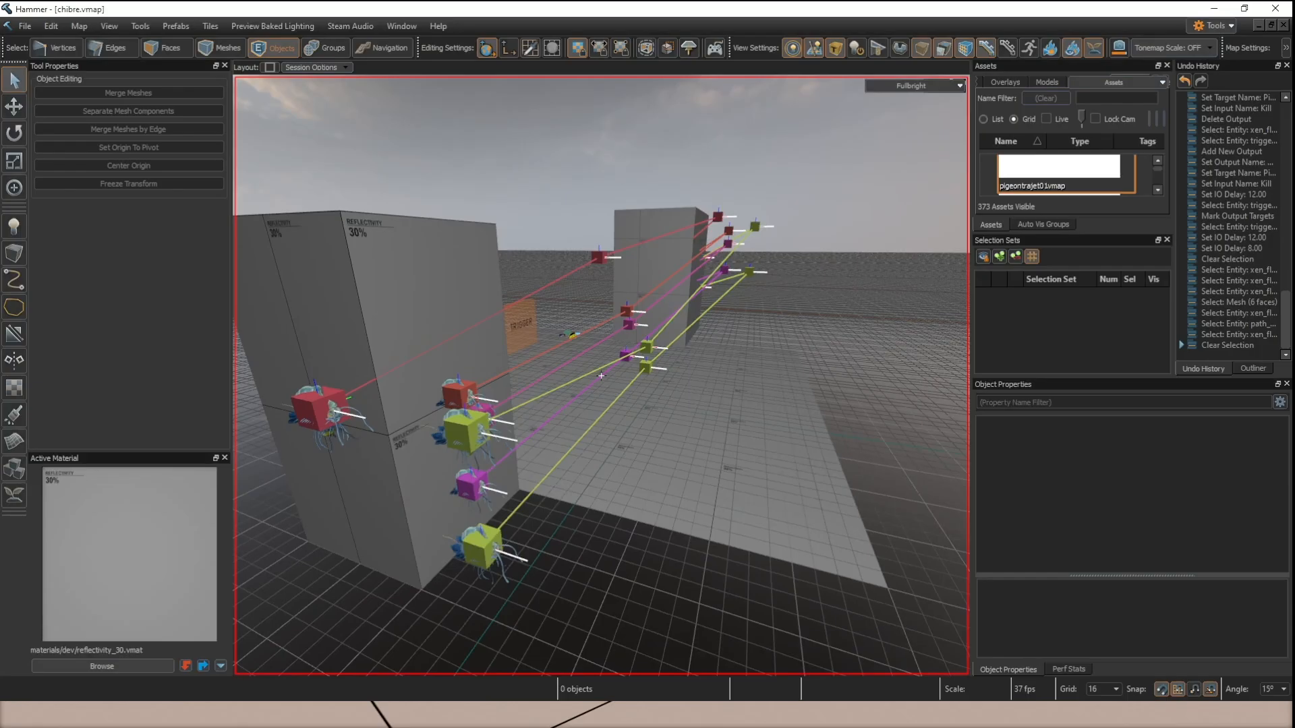
key(w)
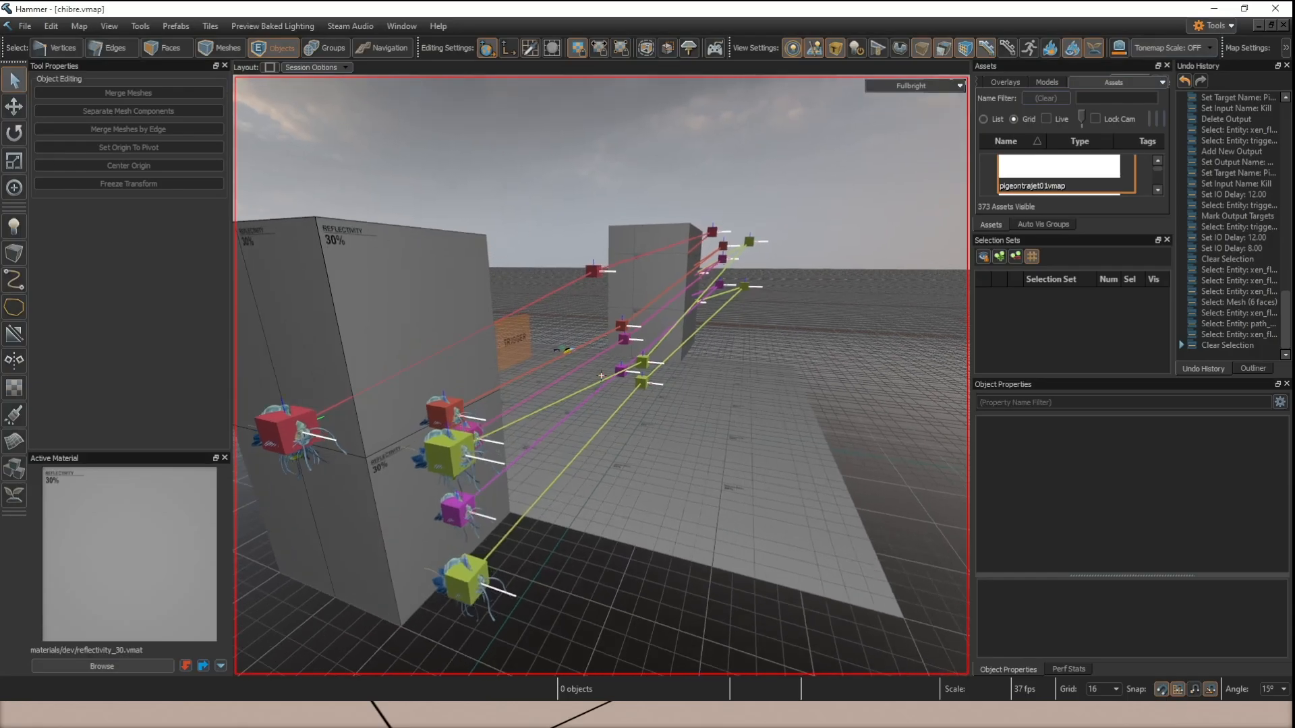
key(s)
key(w)
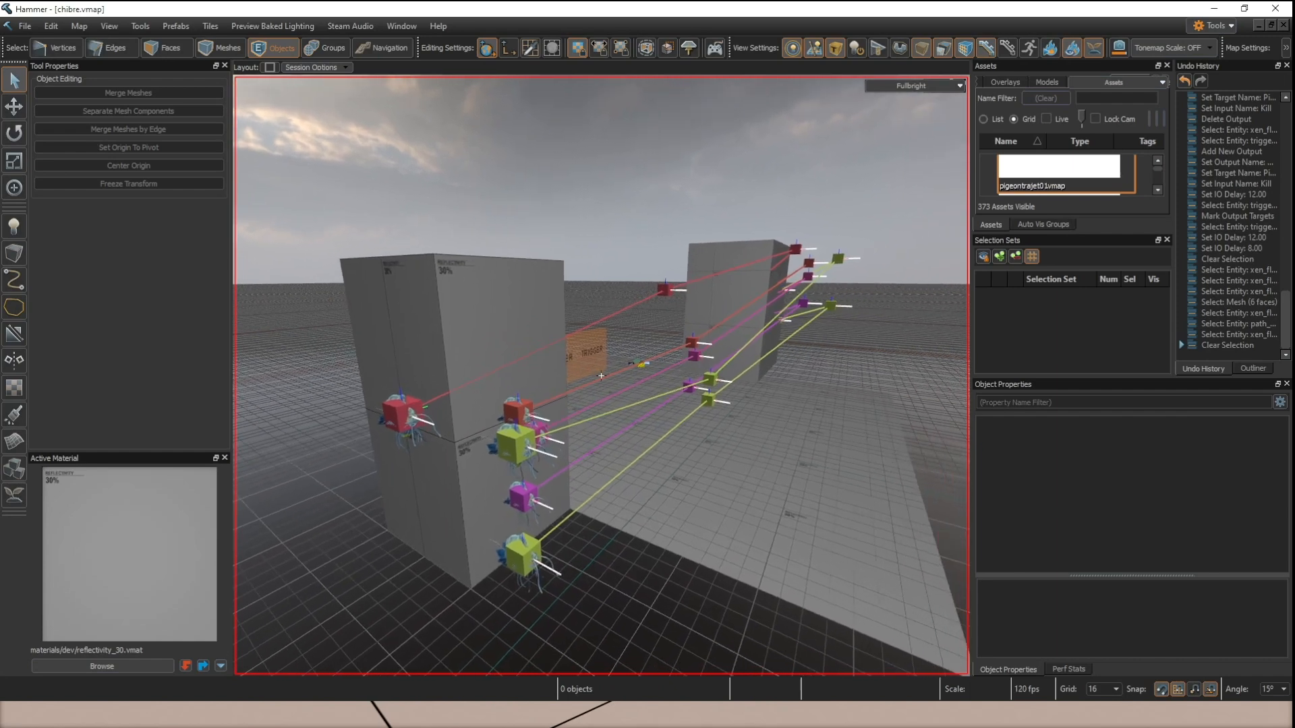
key(s)
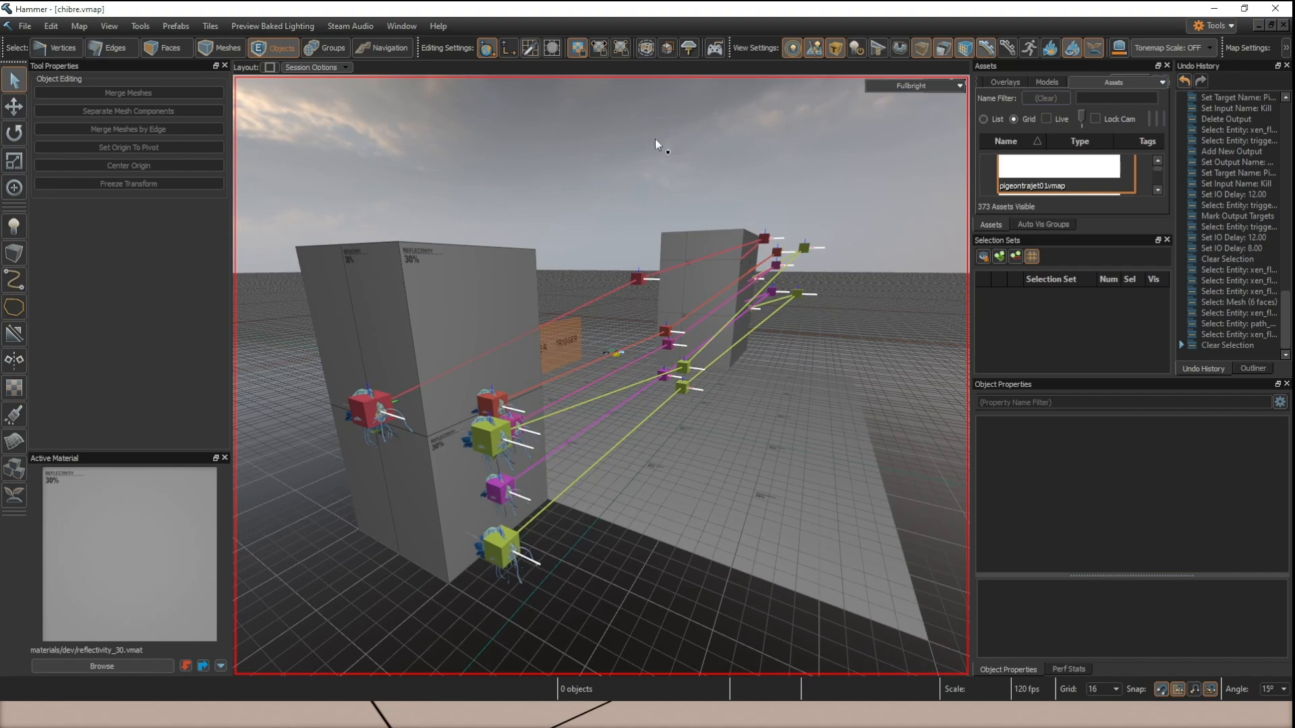
key(z)
key(w)
key(s)
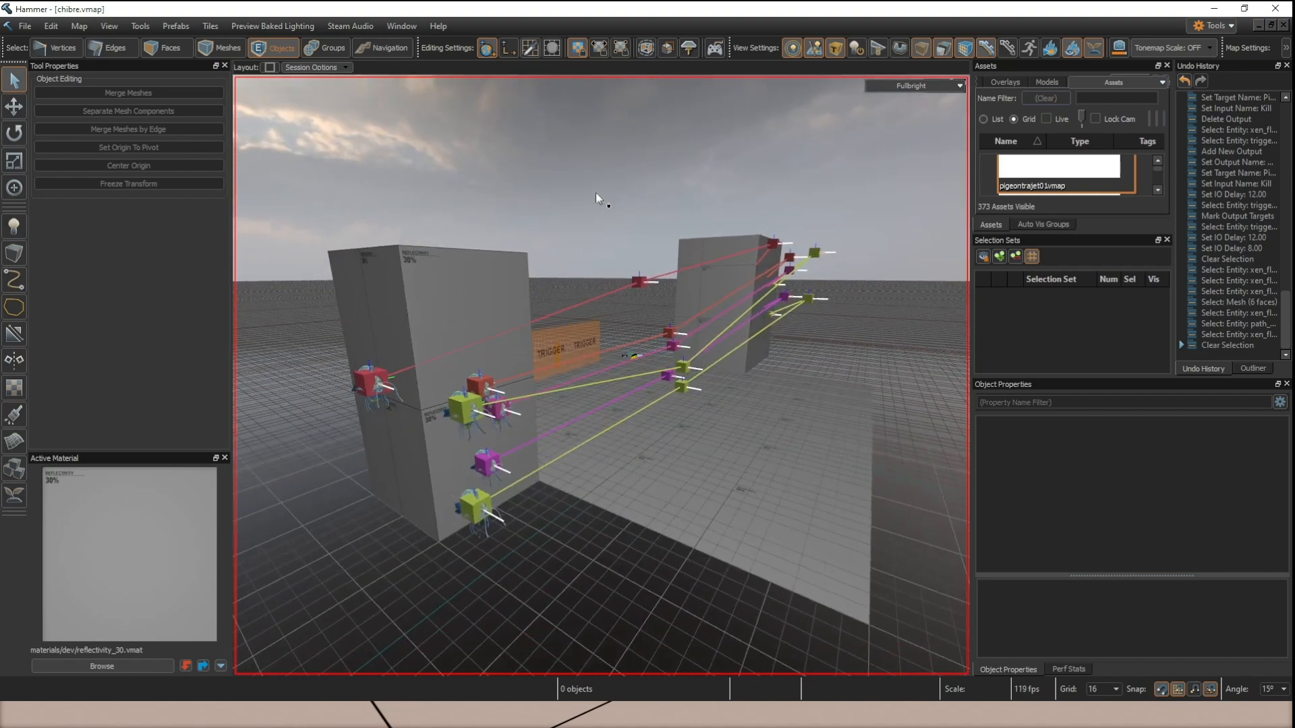
Examine the trigger_multiple volume up close, next to the player figure.
key(z)
key(w)
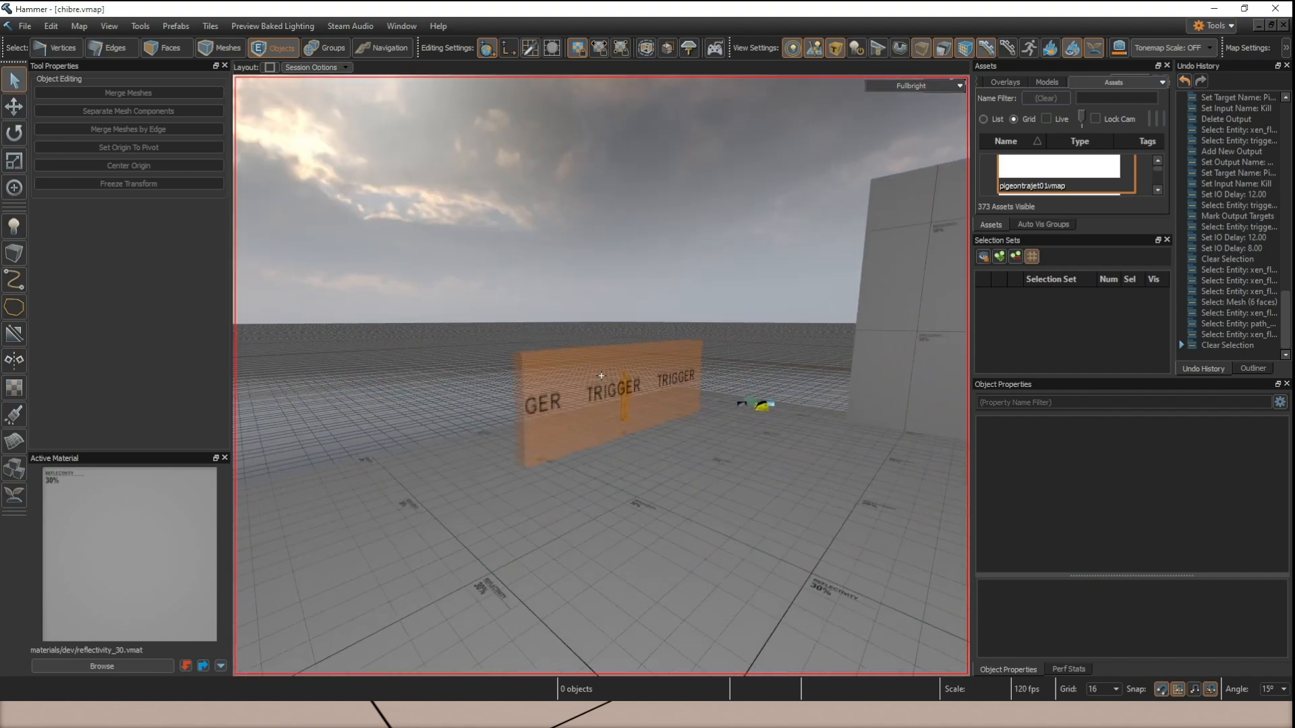
key(s)
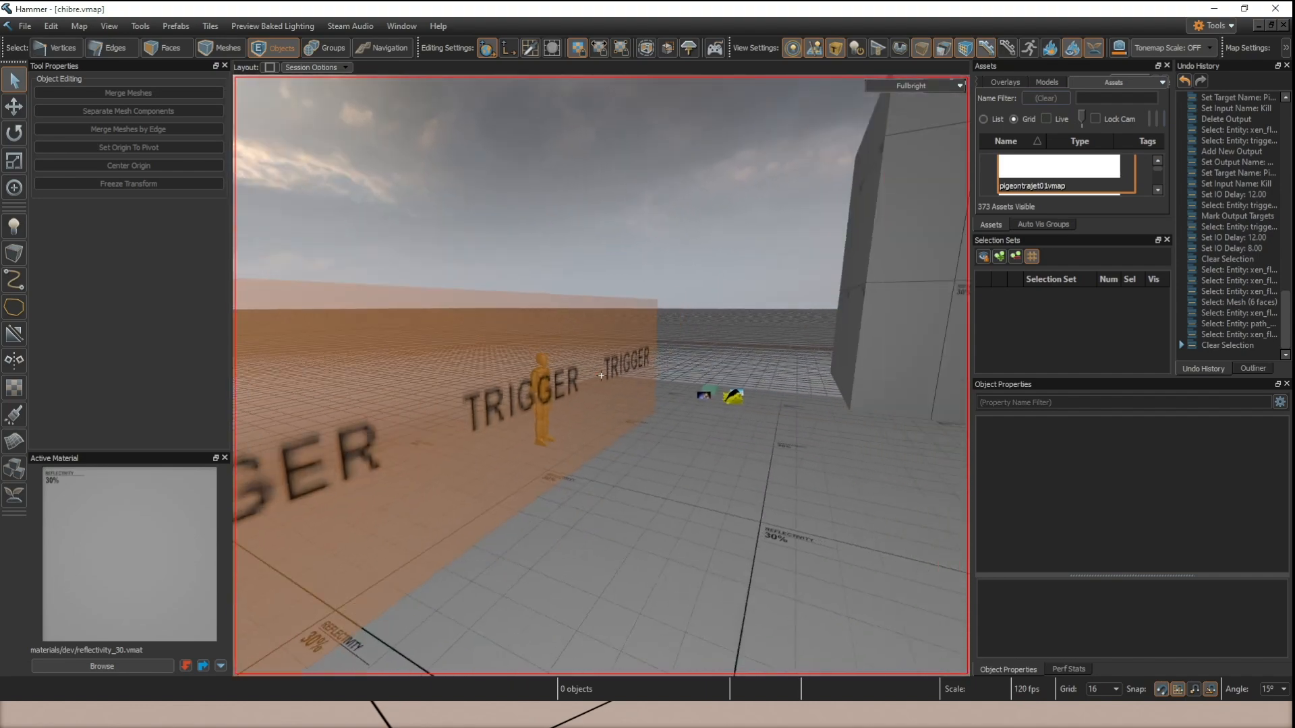
key(w)
key(s)
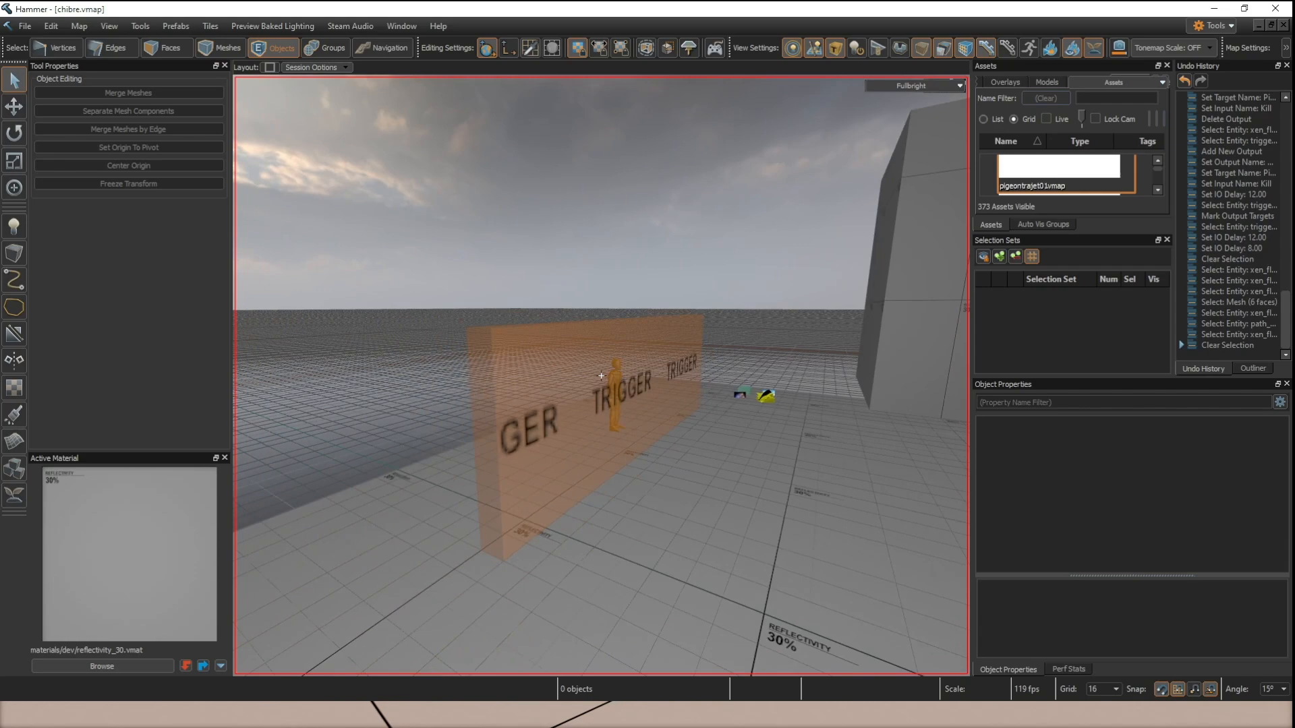
key(w)
key(s)
key(s)
key(w)
key(s)
key(z)
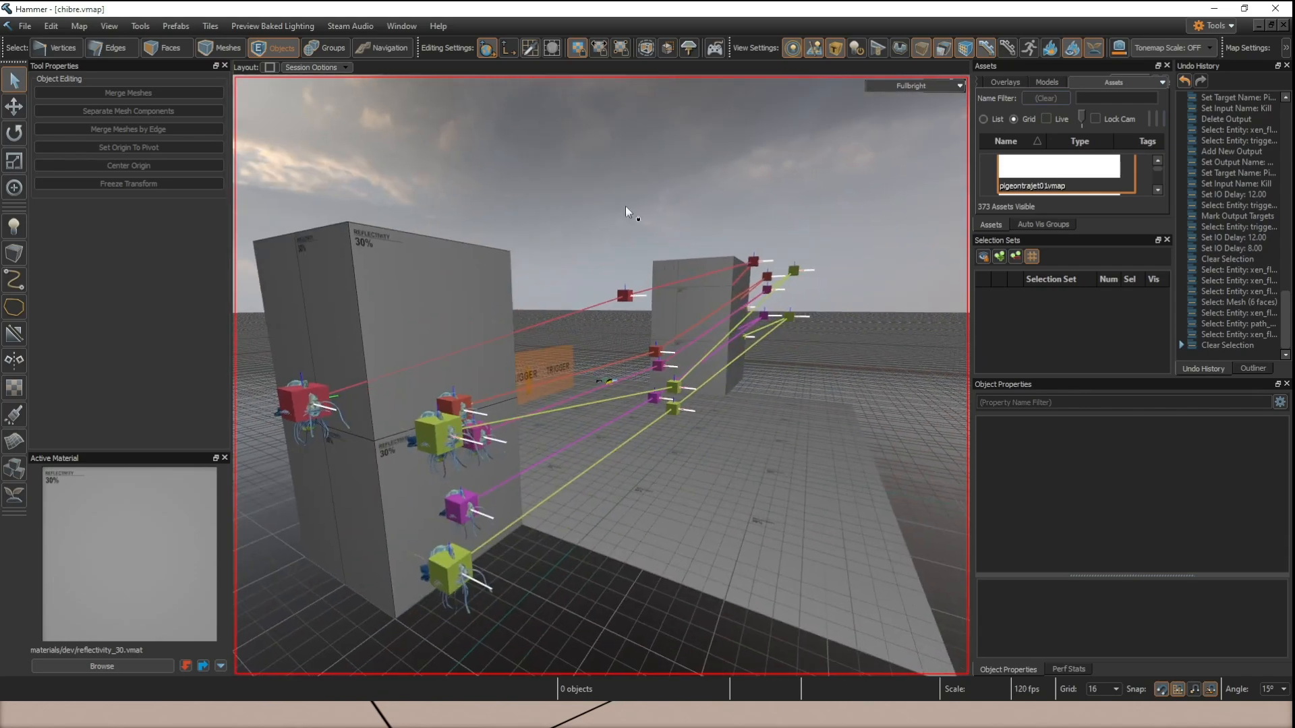
key(w)
right_drag(626, 216, 626, 218)
key(s)
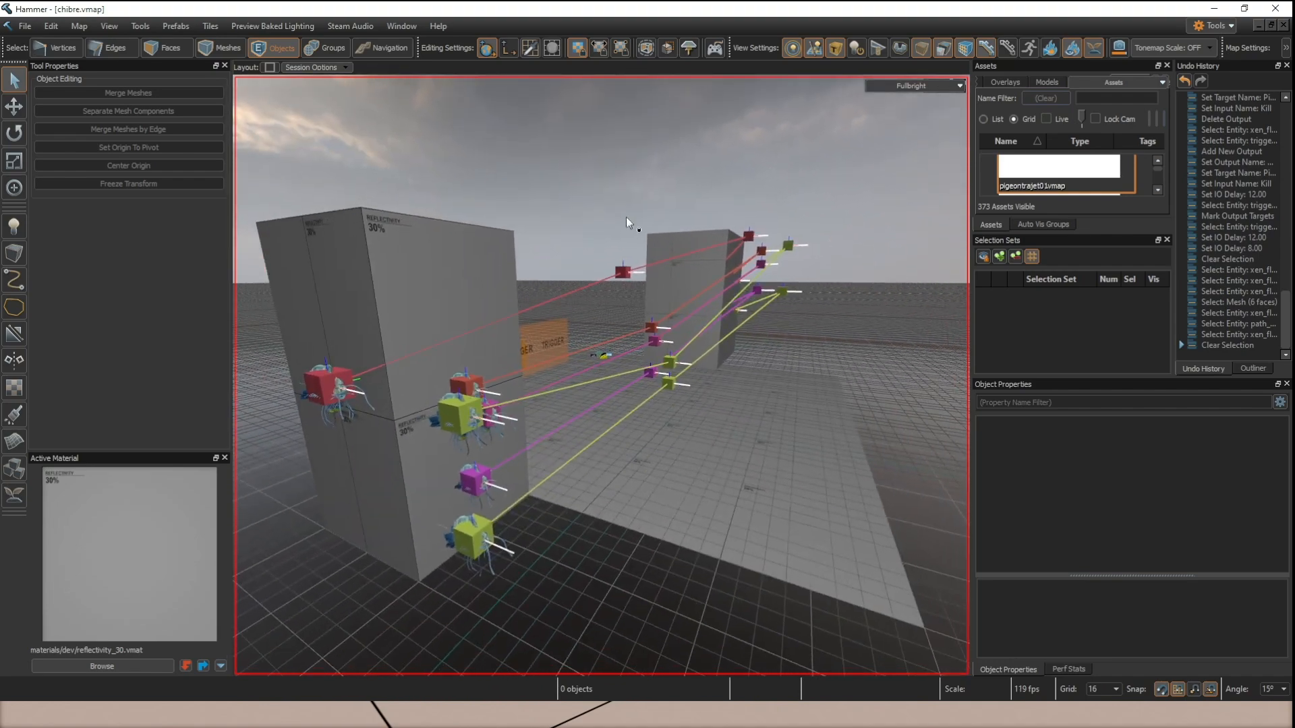
key(s)
right_drag(626, 217, 626, 217)
key(w)
key(s)
Select the path_corner 24_trajet_pigeon2 and the Pigeon entity at the red path's start on the near block to review their properties.
click(532, 328)
scroll(569, 334, up, 3)
scroll(569, 334, down, 3)
right_drag(569, 334, 437, 455)
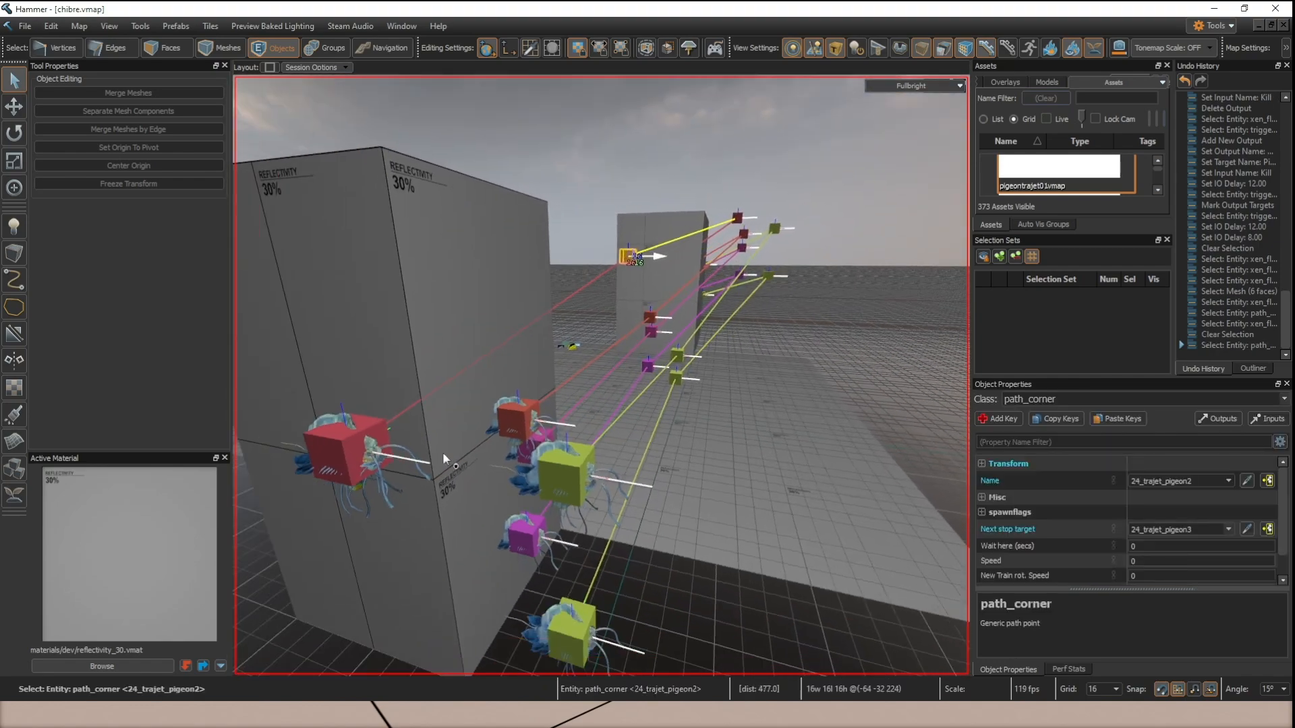
click(329, 416)
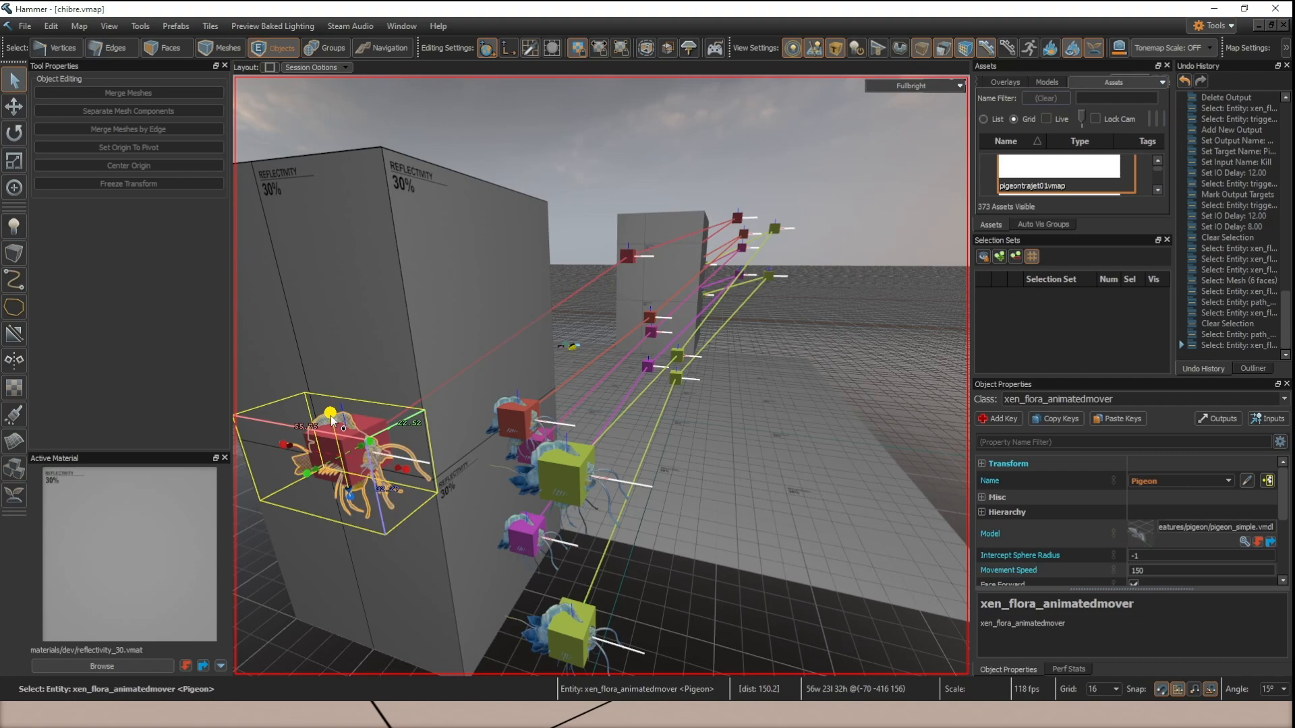
right_drag(419, 368, 424, 370)
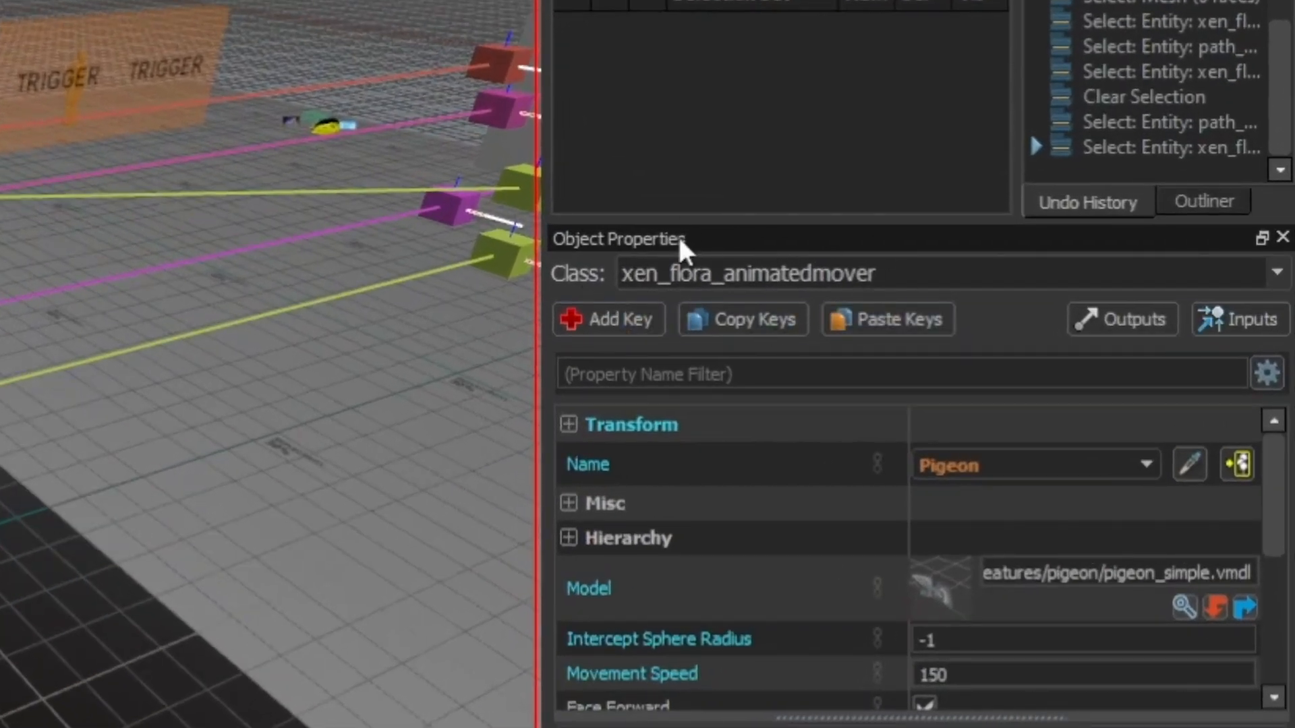
right_drag(338, 323, 337, 324)
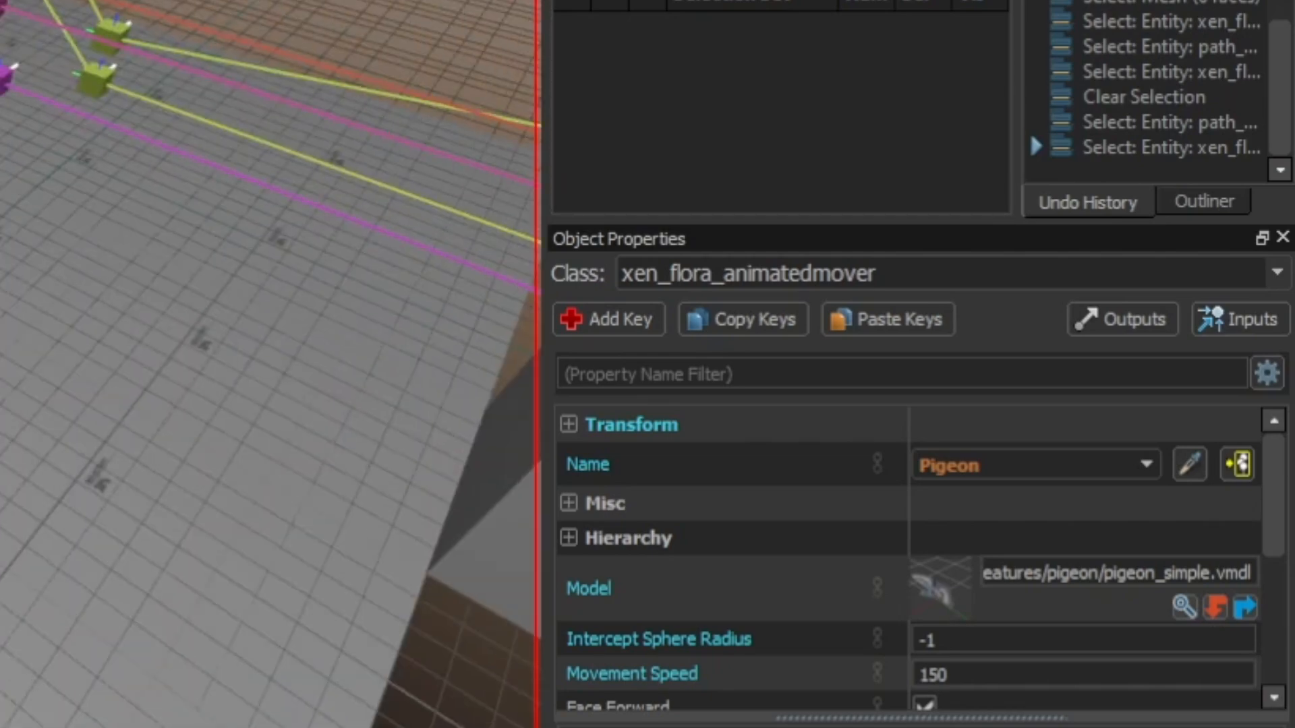